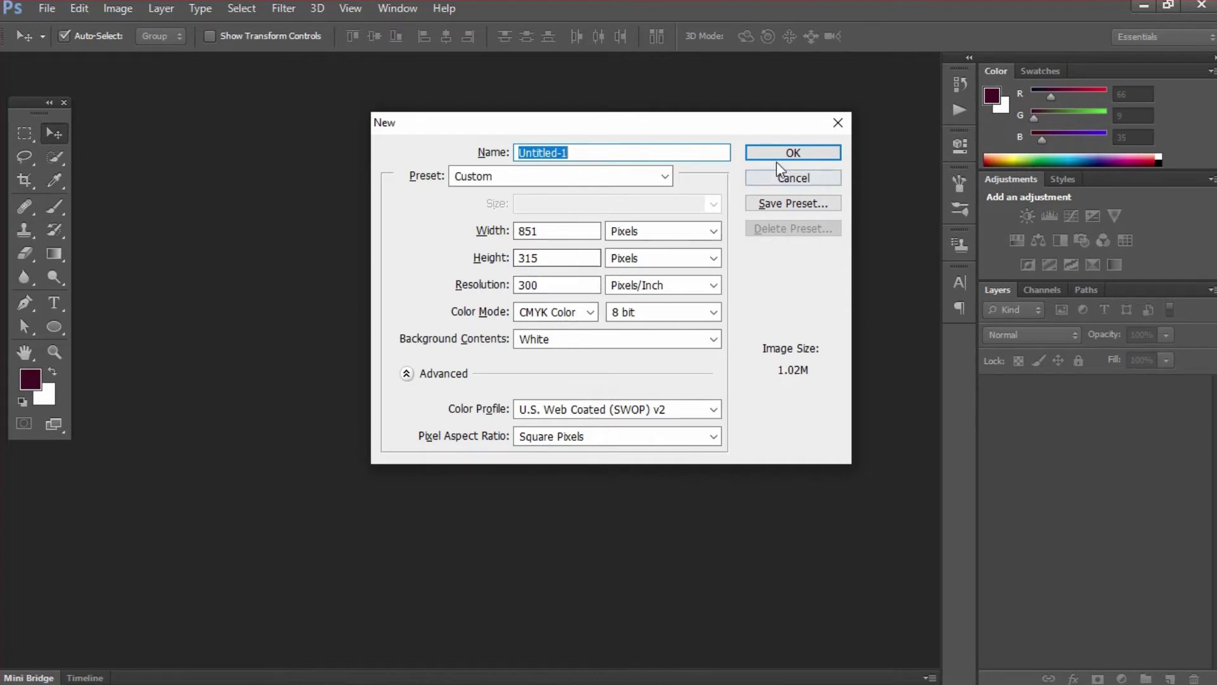
# - Create a new 851×315 px, 300 ppi CMYK Color document
pyautogui.click(789, 153)
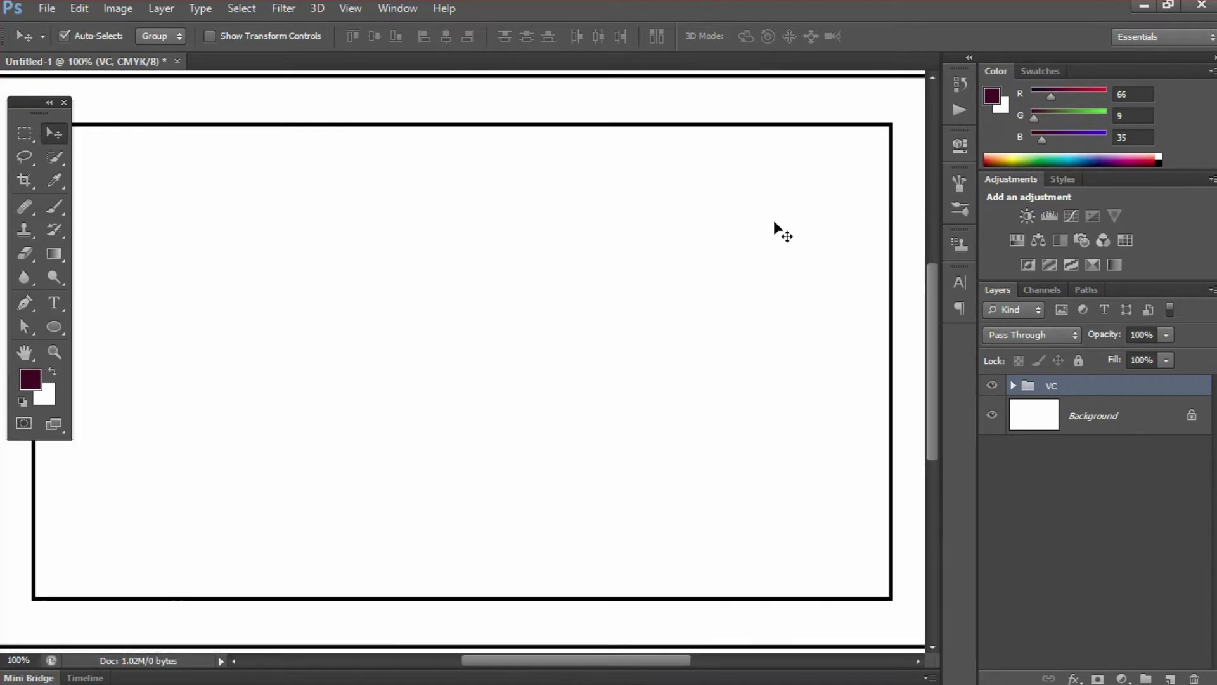
# - Zoom out to 50% so the whole card with its border outlines fits in view
pyautogui.hotkey('ctrl', '-')
pyautogui.hotkey('ctrl', '-')
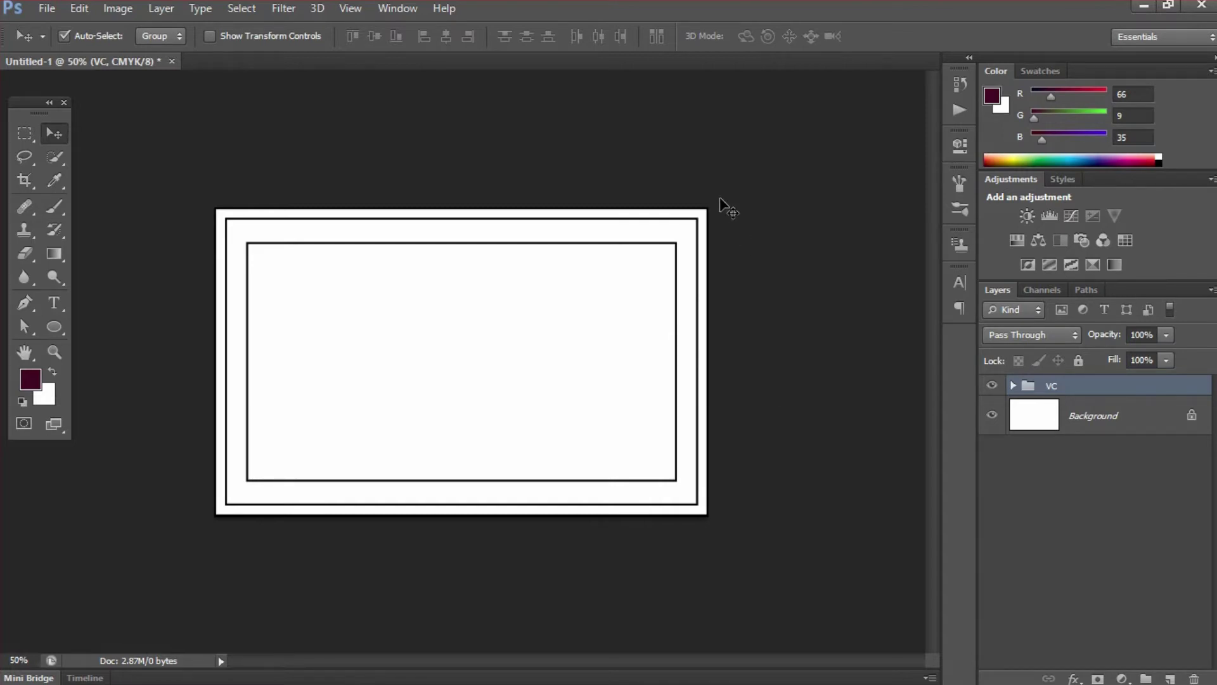
# - Draw a rectangle over the whole card filled with blue CMYK 100/100/0/0 (#2e3192)
pyautogui.moveTo(63, 325); pyautogui.dragTo(98, 319)
pyautogui.moveTo(206, 201); pyautogui.dragTo(720, 524)
pyautogui.click(157, 37)
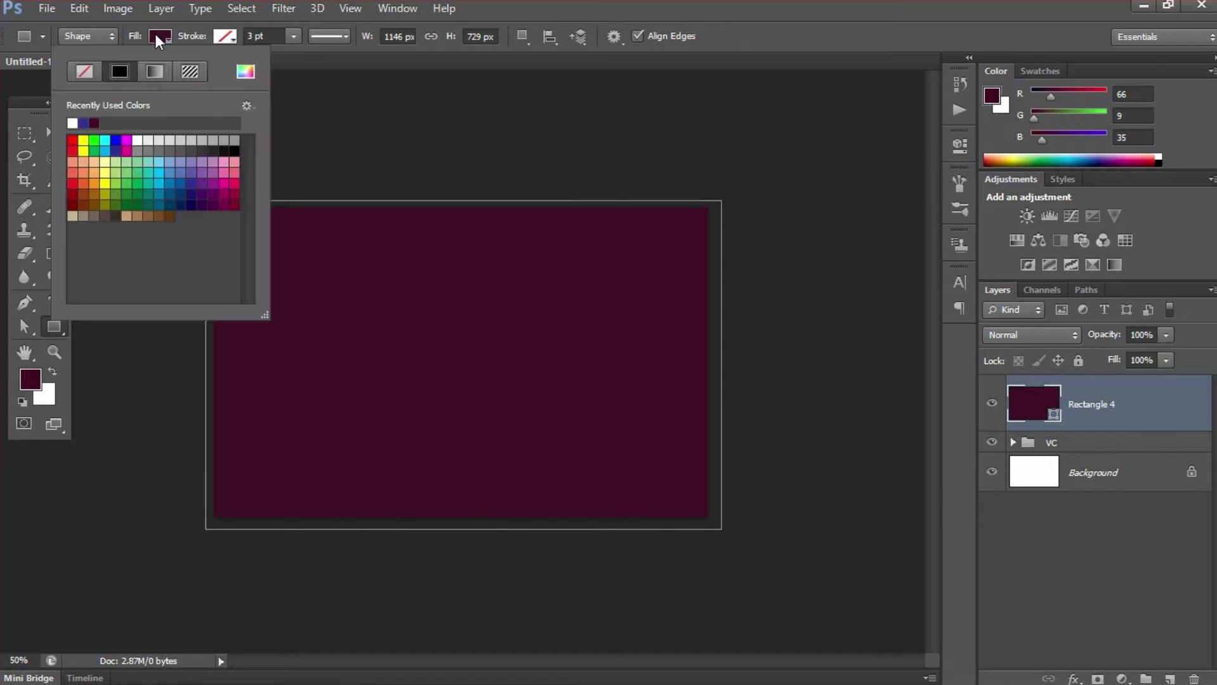
pyautogui.click(246, 70)
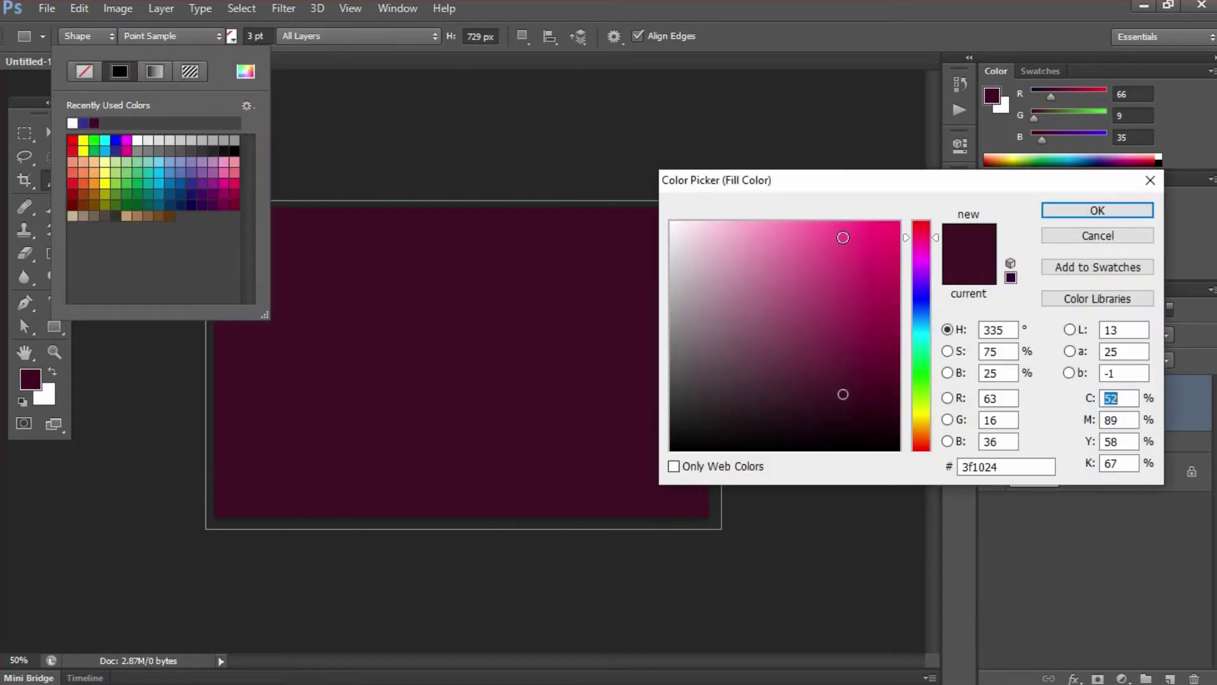
pyautogui.write('100')
pyautogui.press('Tab')
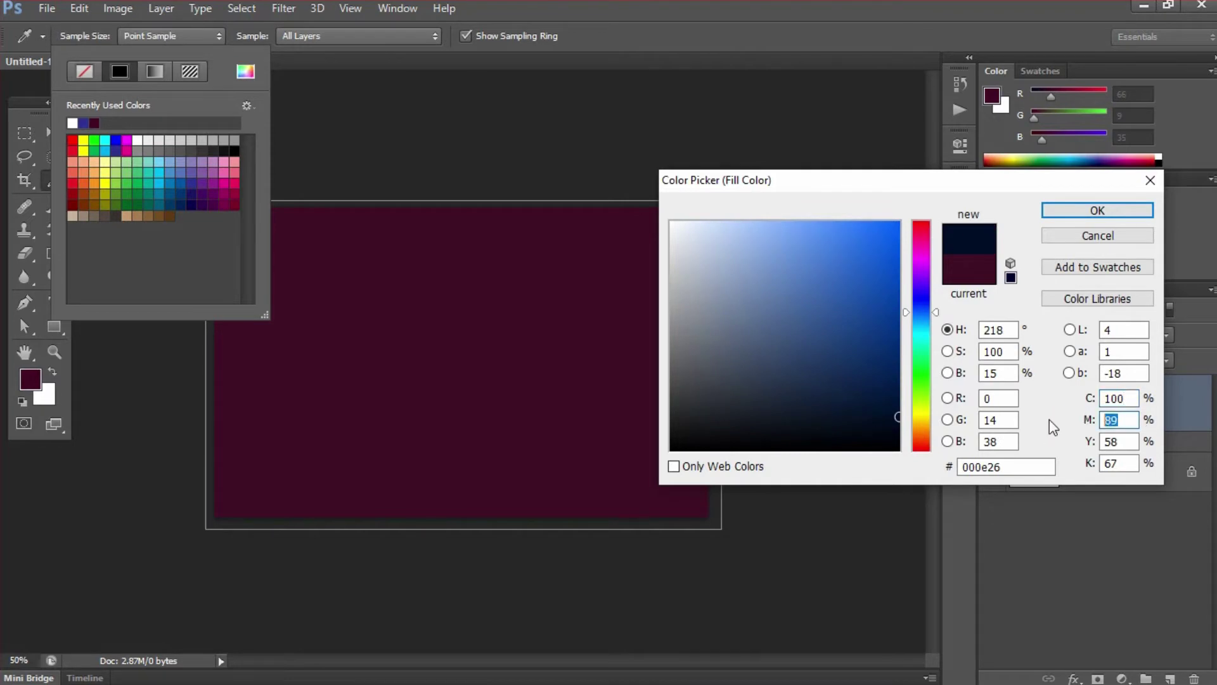
pyautogui.write('100')
pyautogui.press('Tab')
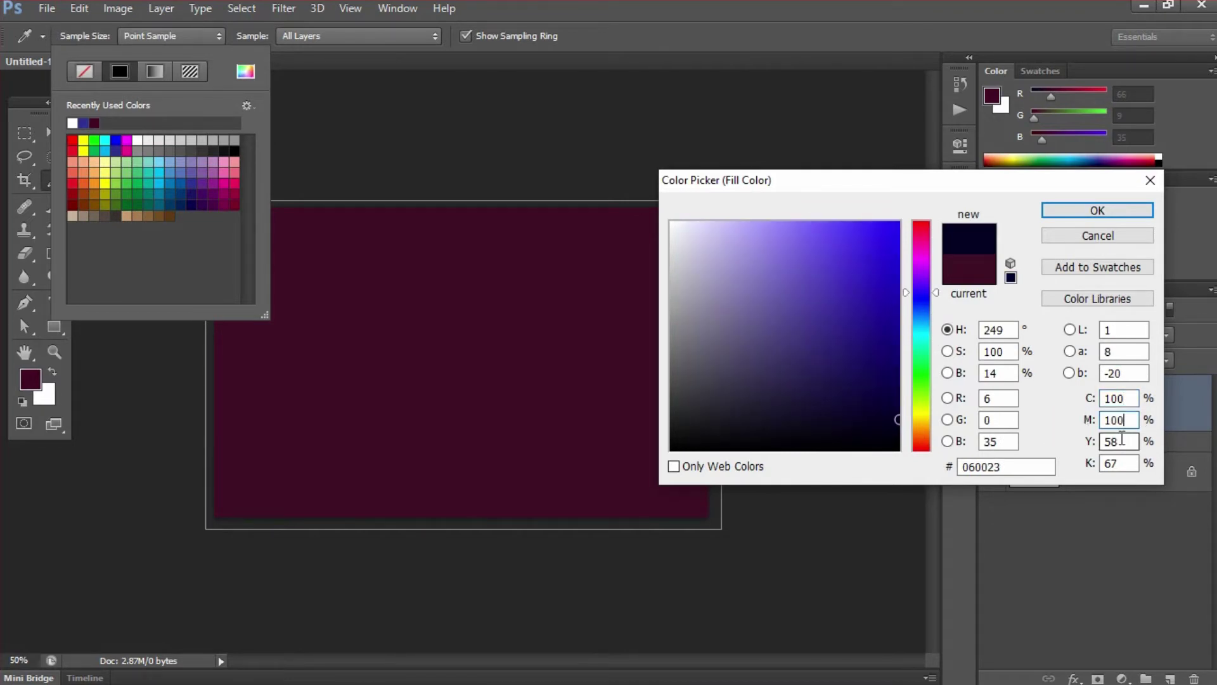
pyautogui.write('0')
pyautogui.press('Tab')
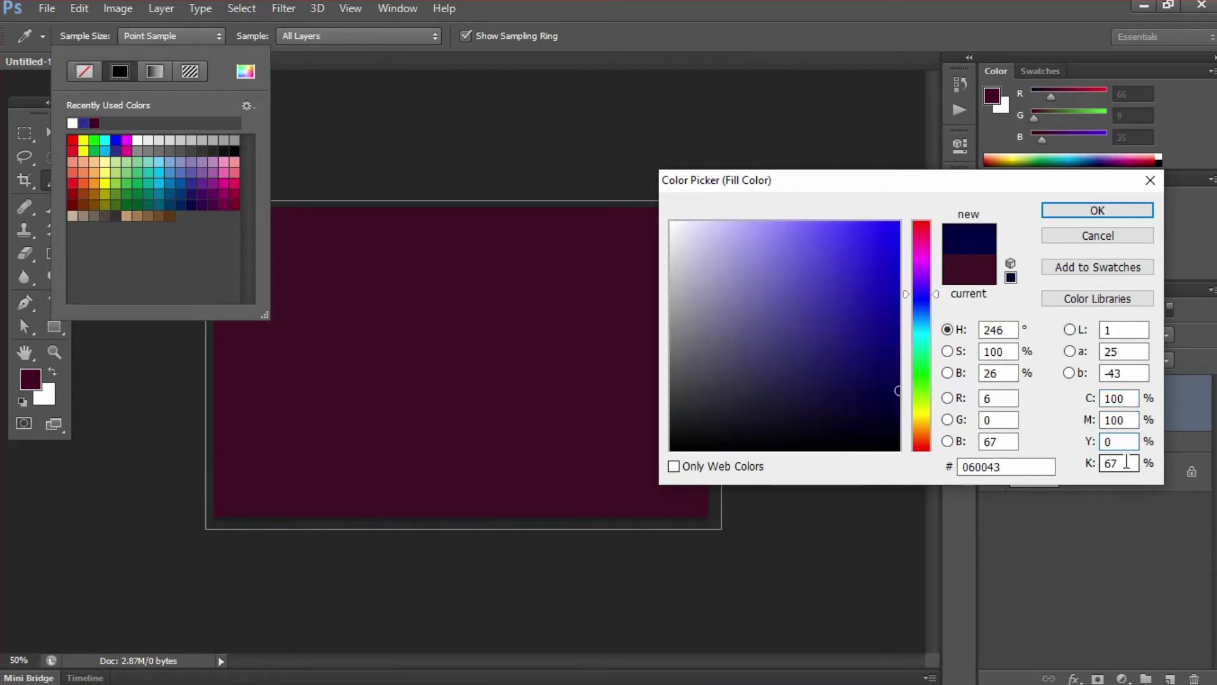
pyautogui.write('0')
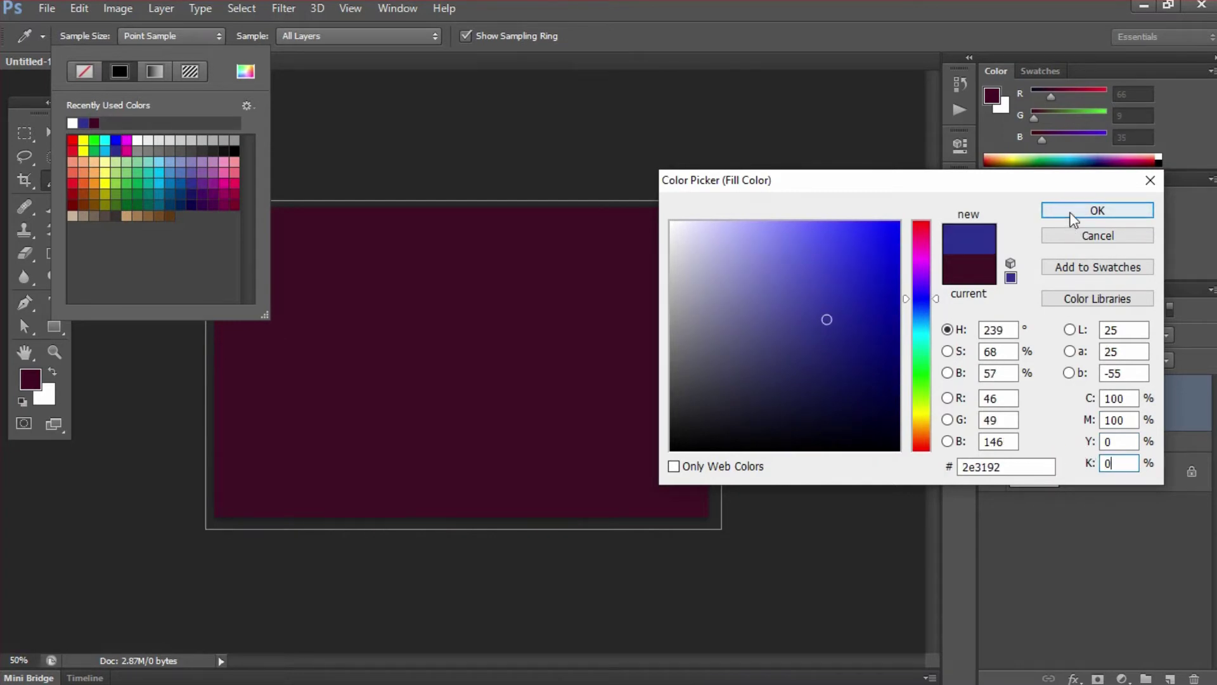
pyautogui.click(1068, 210)
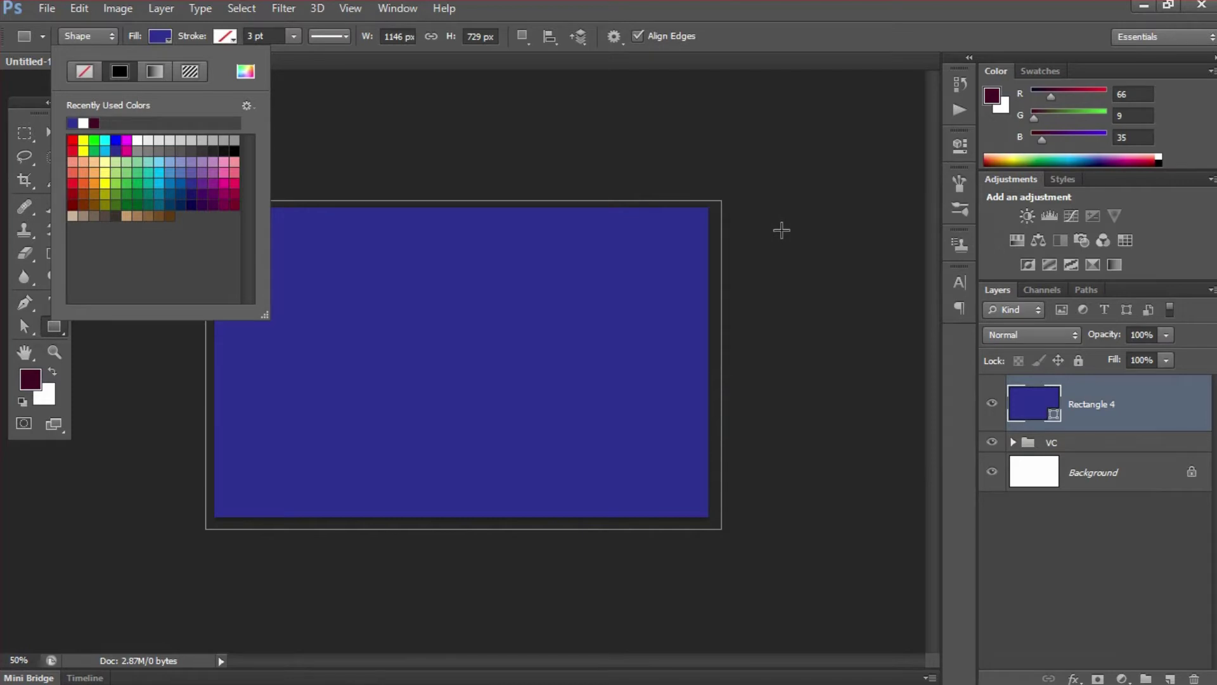
pyautogui.click(788, 28)
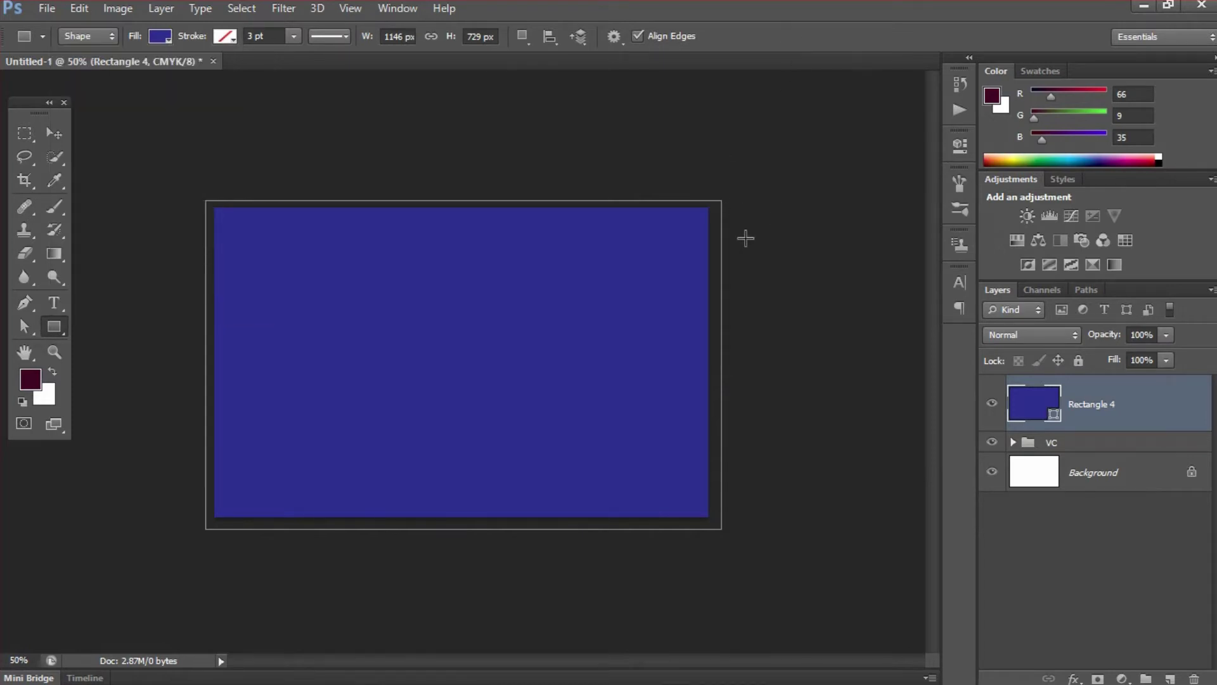
# - Draw a large white-filled circle on the card's right side and move Ellipse 1 above Rectangle 4
pyautogui.click(1085, 444)
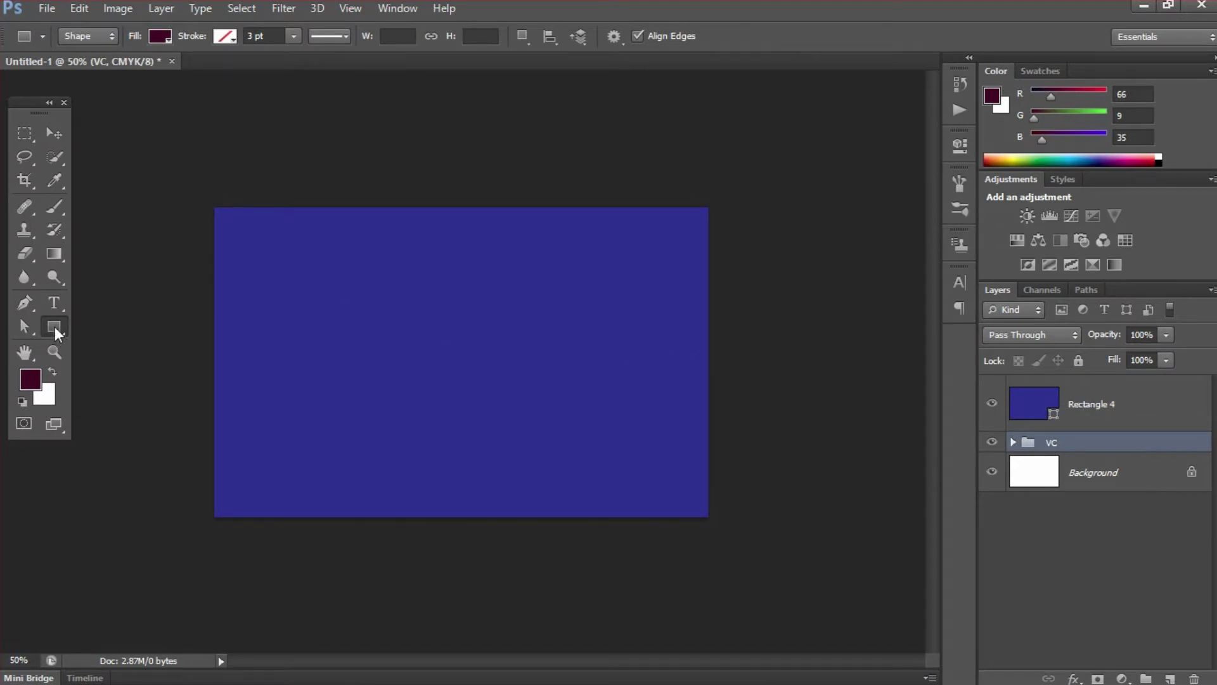
pyautogui.moveTo(55, 331); pyautogui.dragTo(120, 355)
pyautogui.moveTo(593, 385); pyautogui.dragTo(755, 527)
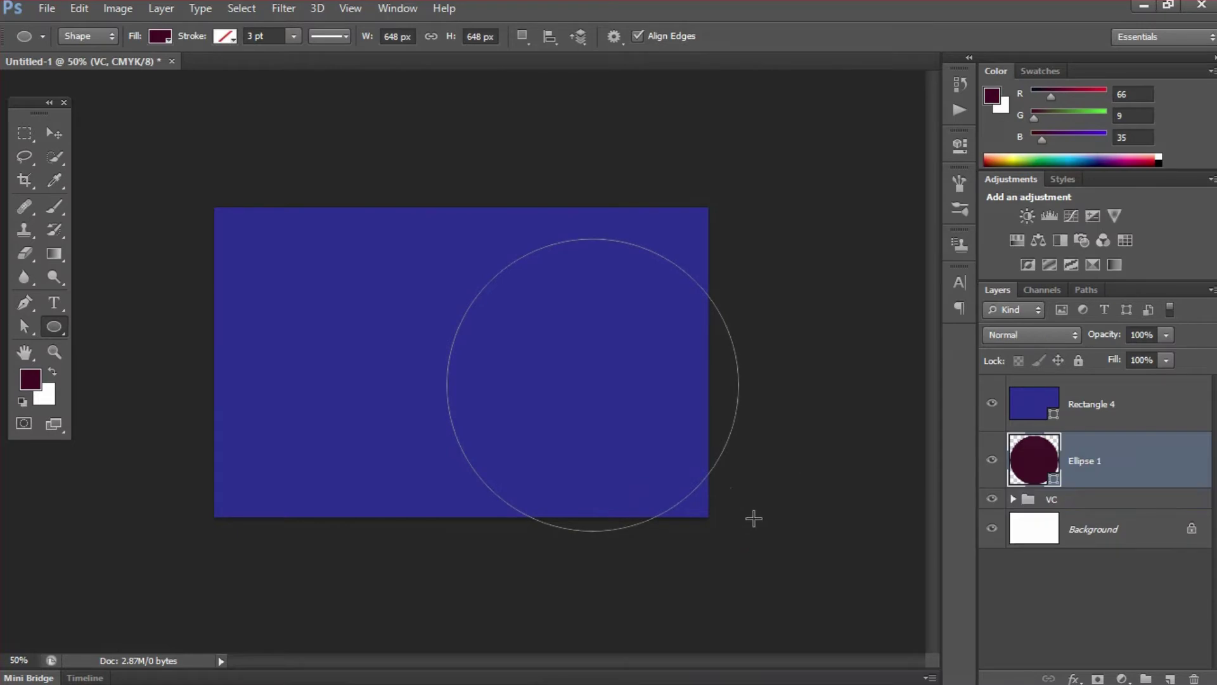
pyautogui.click(162, 40)
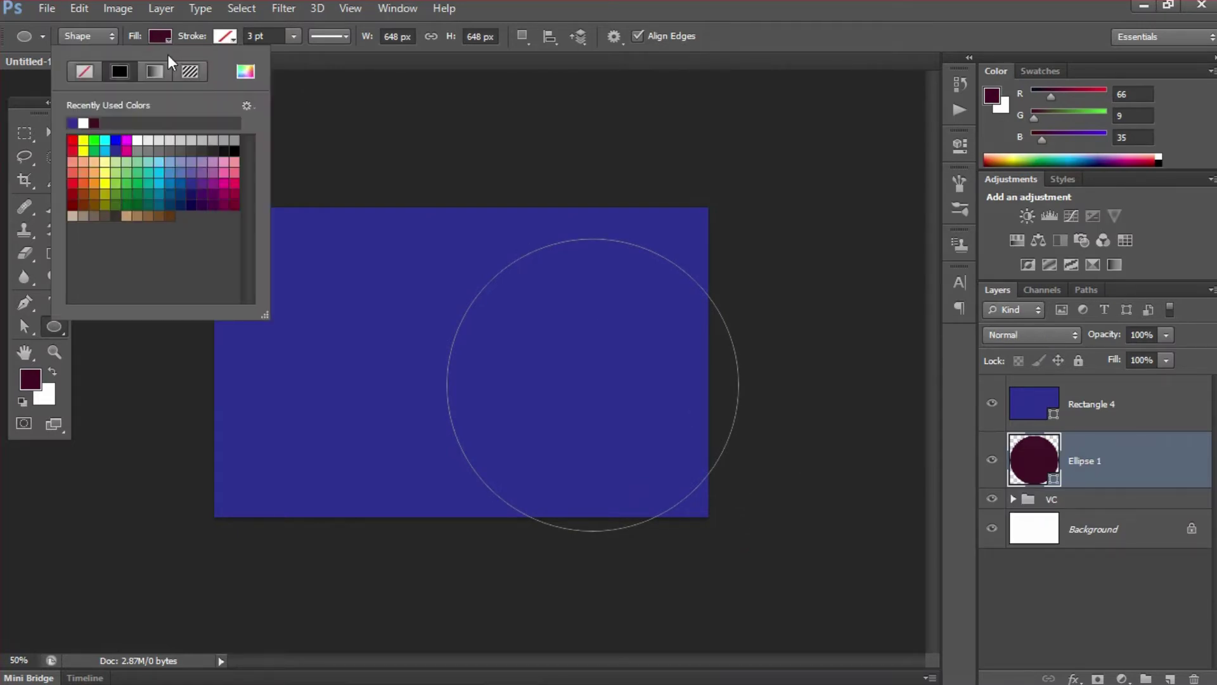
pyautogui.click(85, 123)
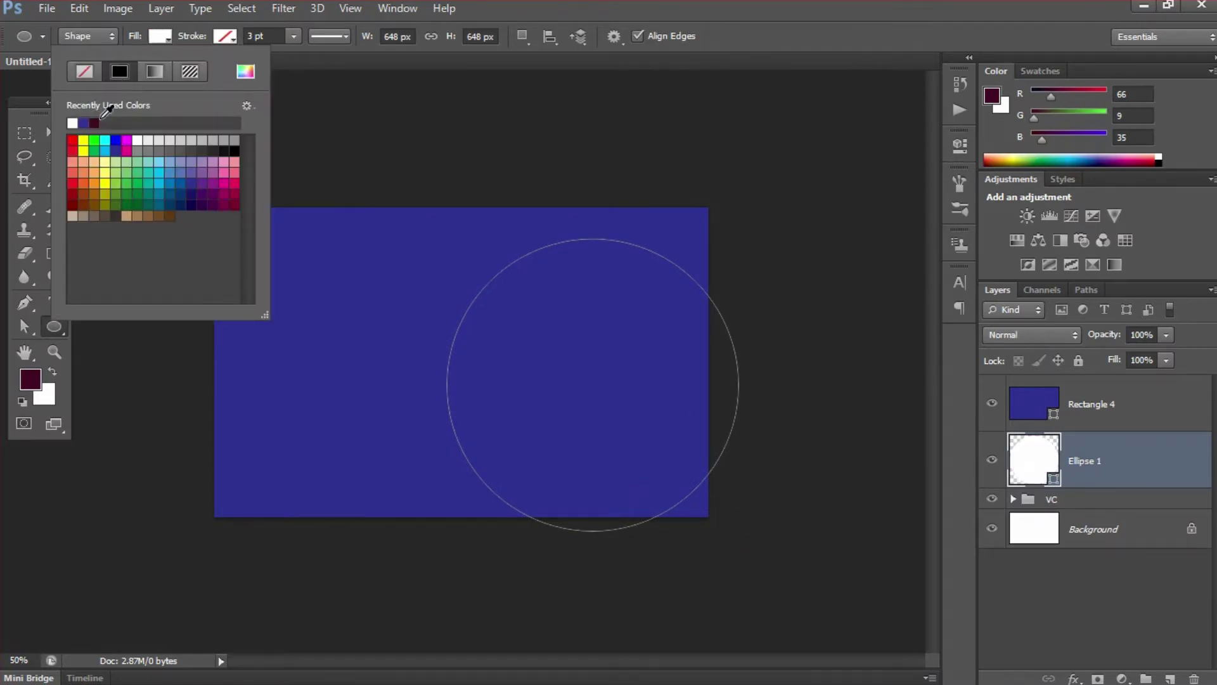
pyautogui.click(731, 27)
pyautogui.moveTo(1109, 455); pyautogui.dragTo(1116, 394)
# - Move the white circle down-right and scale it to about 109%, off the right and bottom edges
pyautogui.press('v')
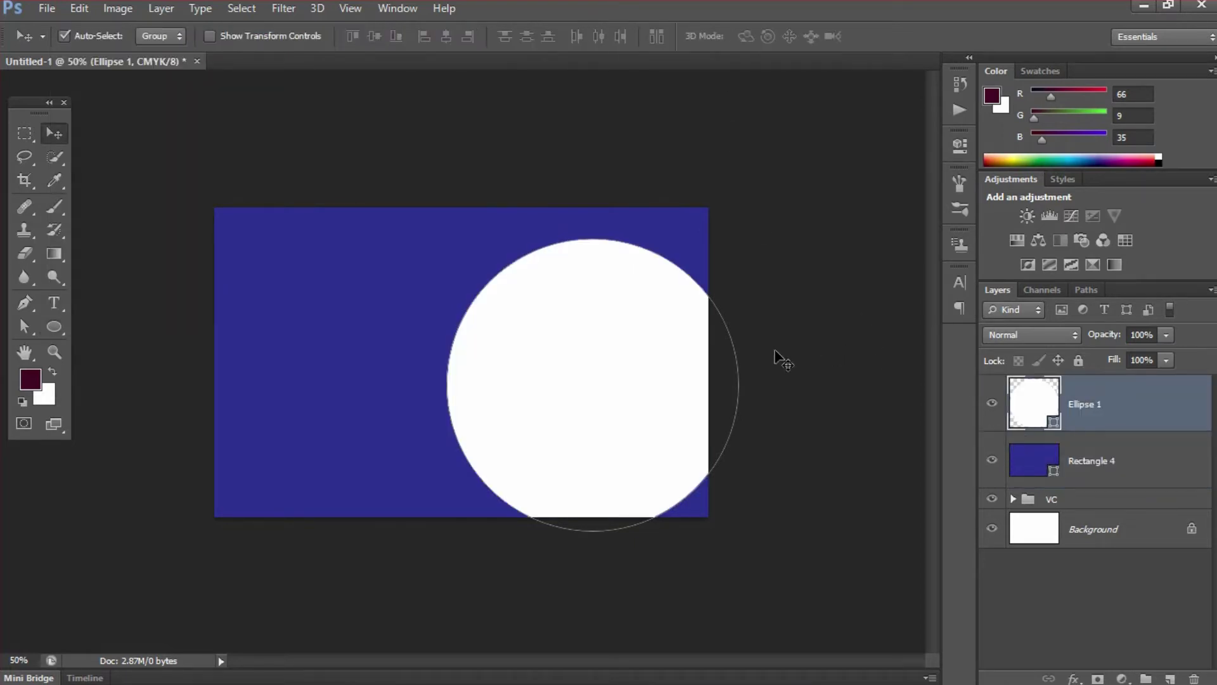
pyautogui.moveTo(619, 346); pyautogui.dragTo(640, 363)
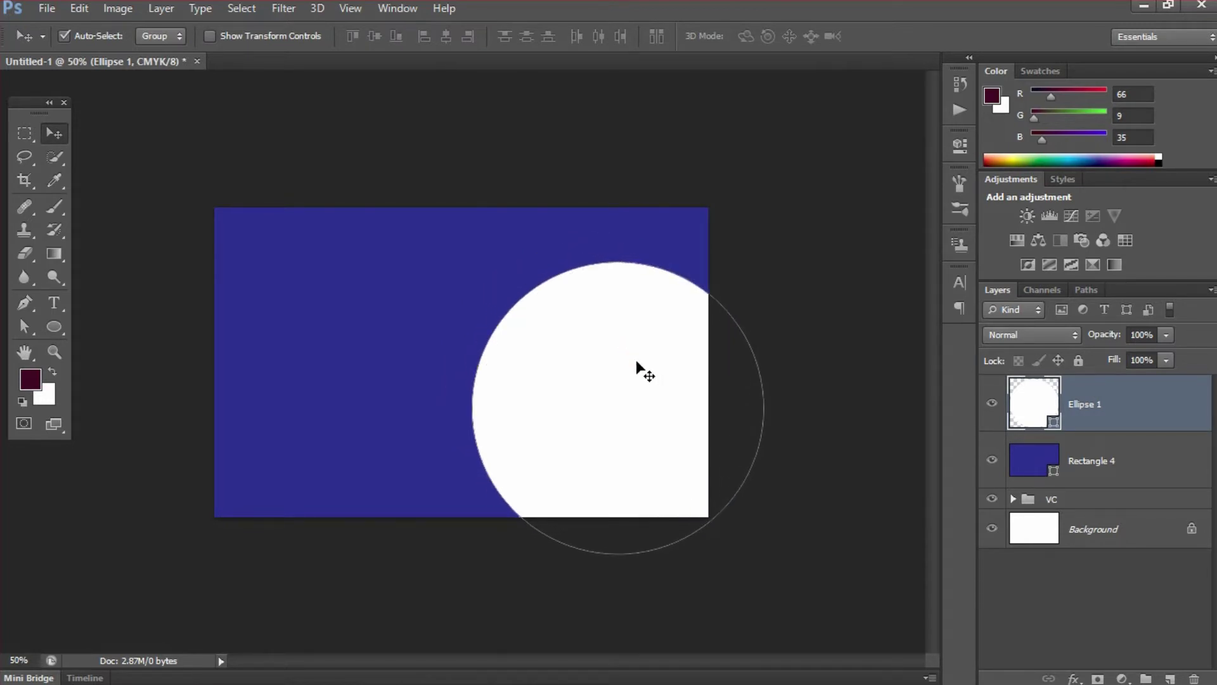
pyautogui.hotkey('ctrl', 't')
pyautogui.moveTo(462, 255); pyautogui.dragTo(455, 243)
pyautogui.moveTo(583, 318)
pyautogui.mouseDown()
pyautogui.moveTo(597, 331)
pyautogui.moveTo(583, 333)
pyautogui.moveTo(630, 361)
pyautogui.moveTo(622, 355)
pyautogui.mouseUp()
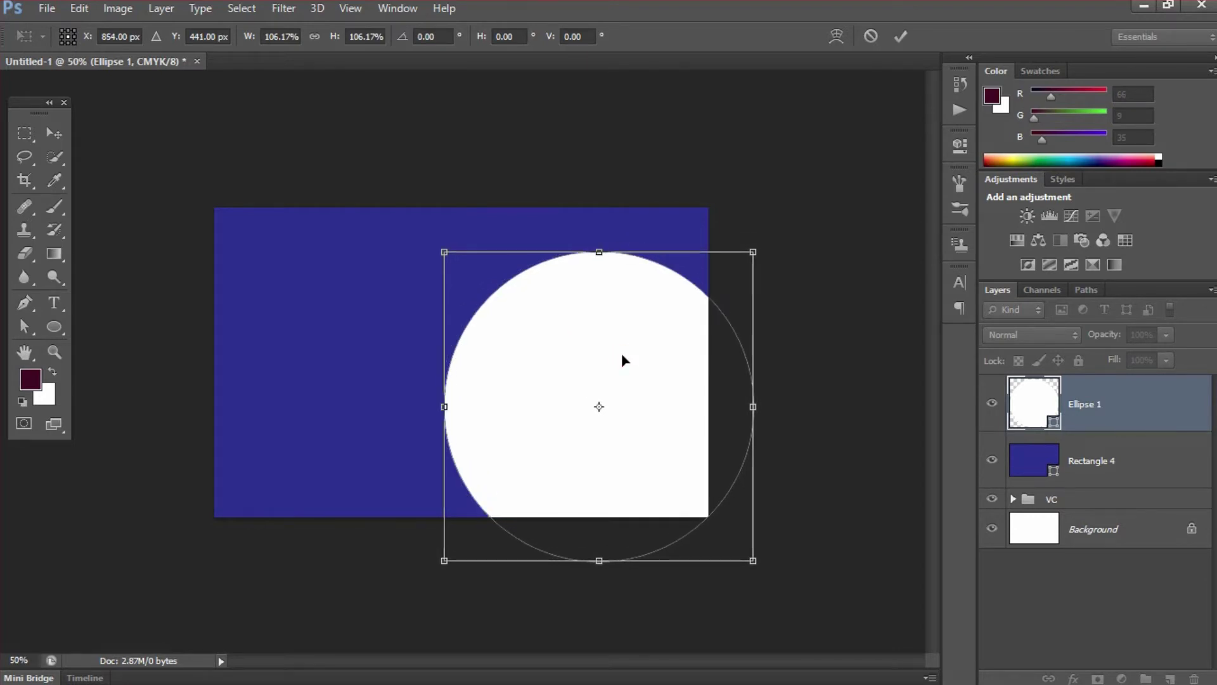
pyautogui.press('Down')
pyautogui.press('Down')
pyautogui.press('Right')
pyautogui.press('Right')
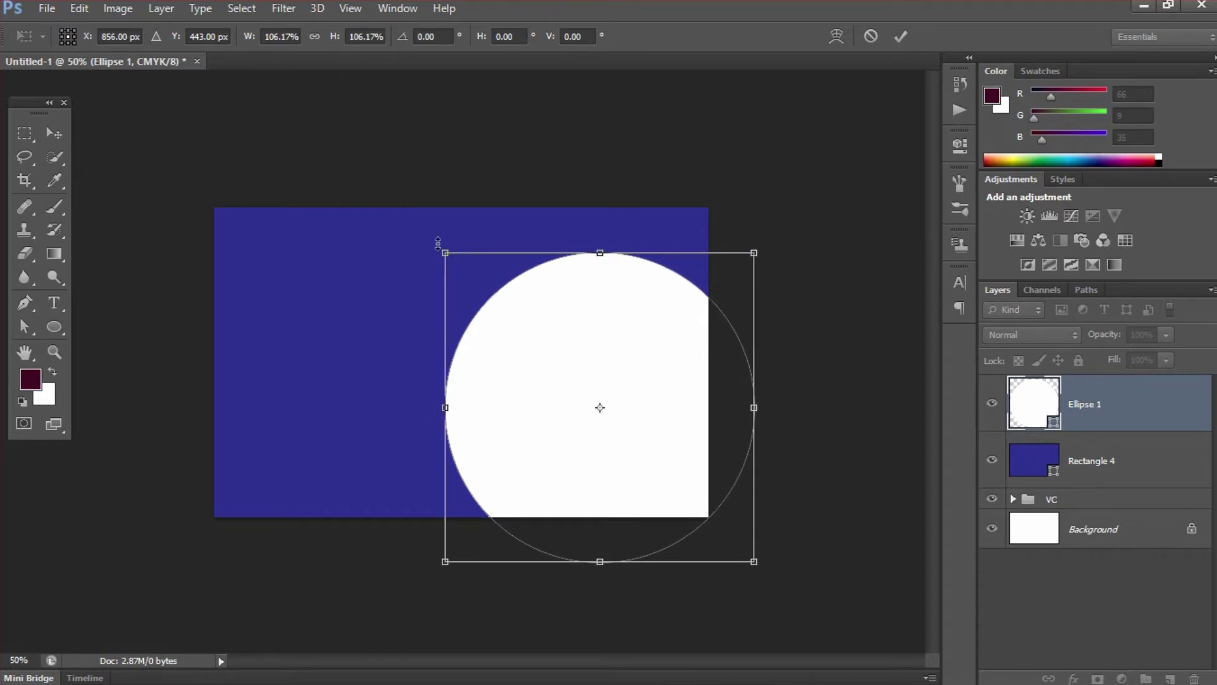
pyautogui.moveTo(444, 248); pyautogui.dragTo(436, 241)
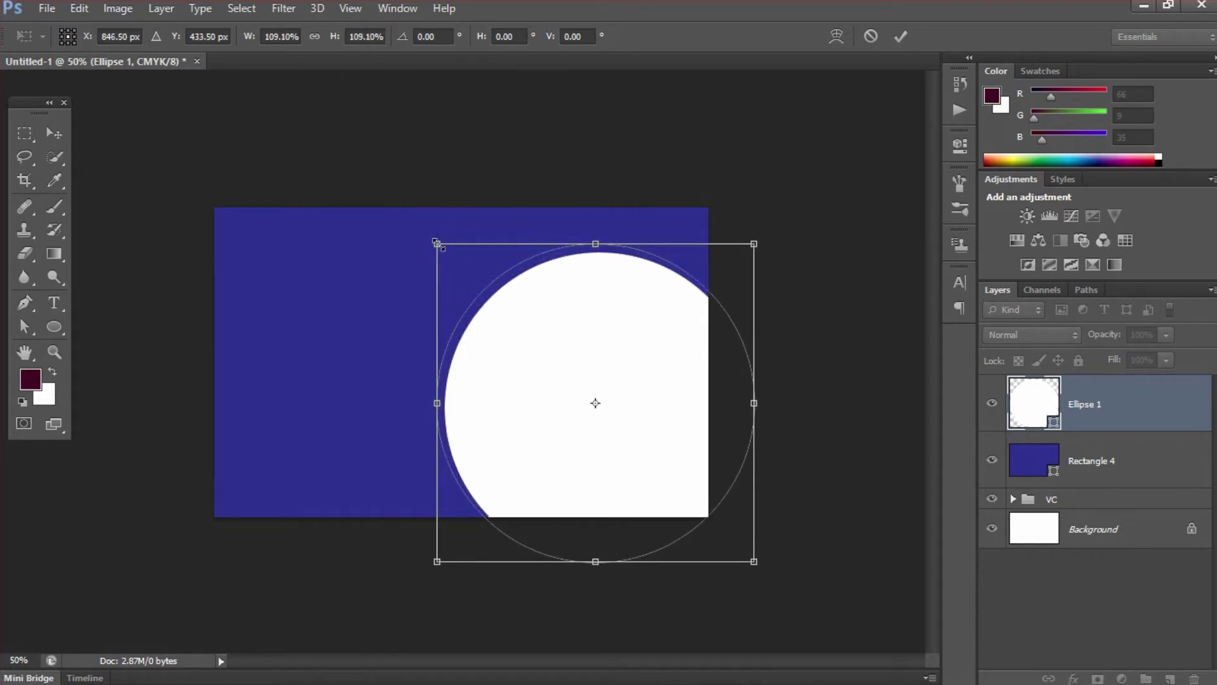
pyautogui.press('Right')
pyautogui.press('Right')
pyautogui.press('Right')
pyautogui.press('Right')
pyautogui.press('Down')
pyautogui.press('Down')
pyautogui.press('Down')
pyautogui.press('Down')
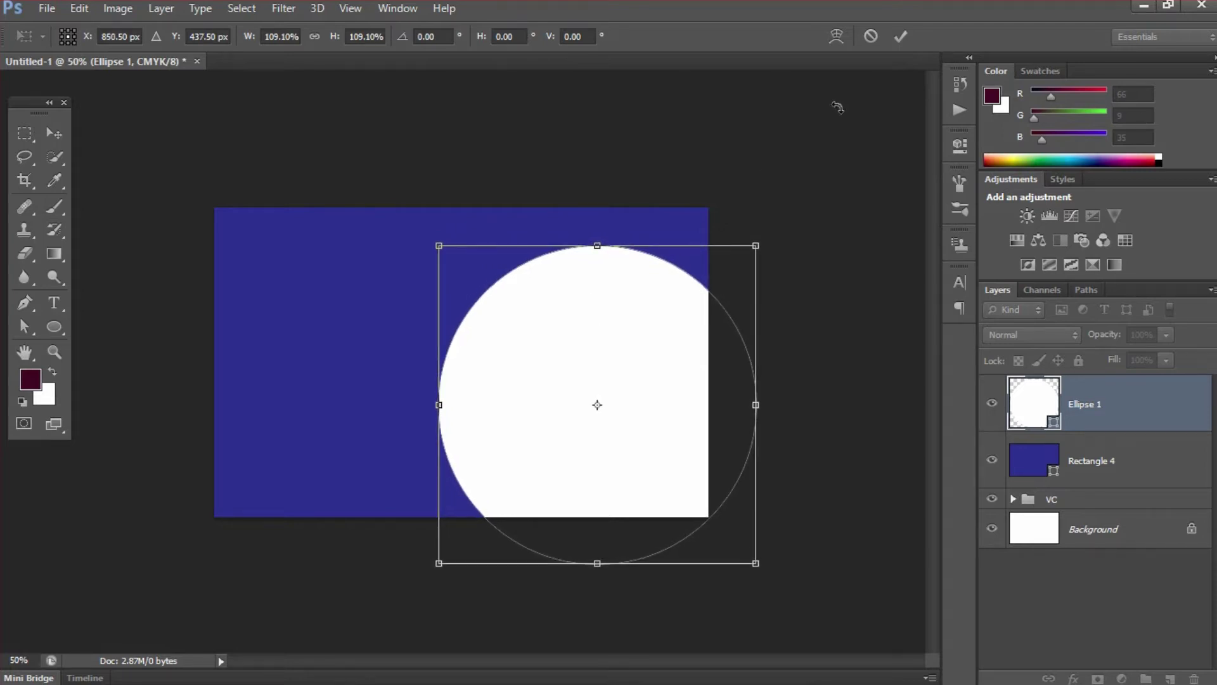
pyautogui.click(900, 36)
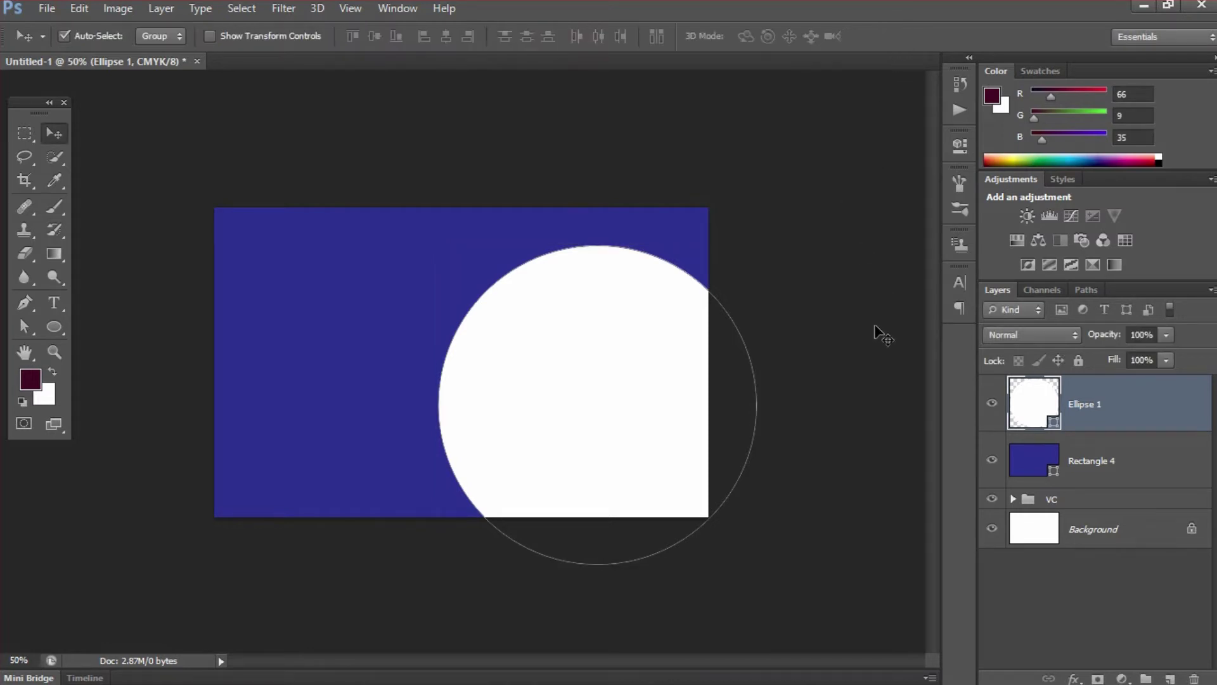
# - Duplicate the white circle into the card's top-left corner and move the VC group to the top
pyautogui.hotkey('ctrl', 'j')
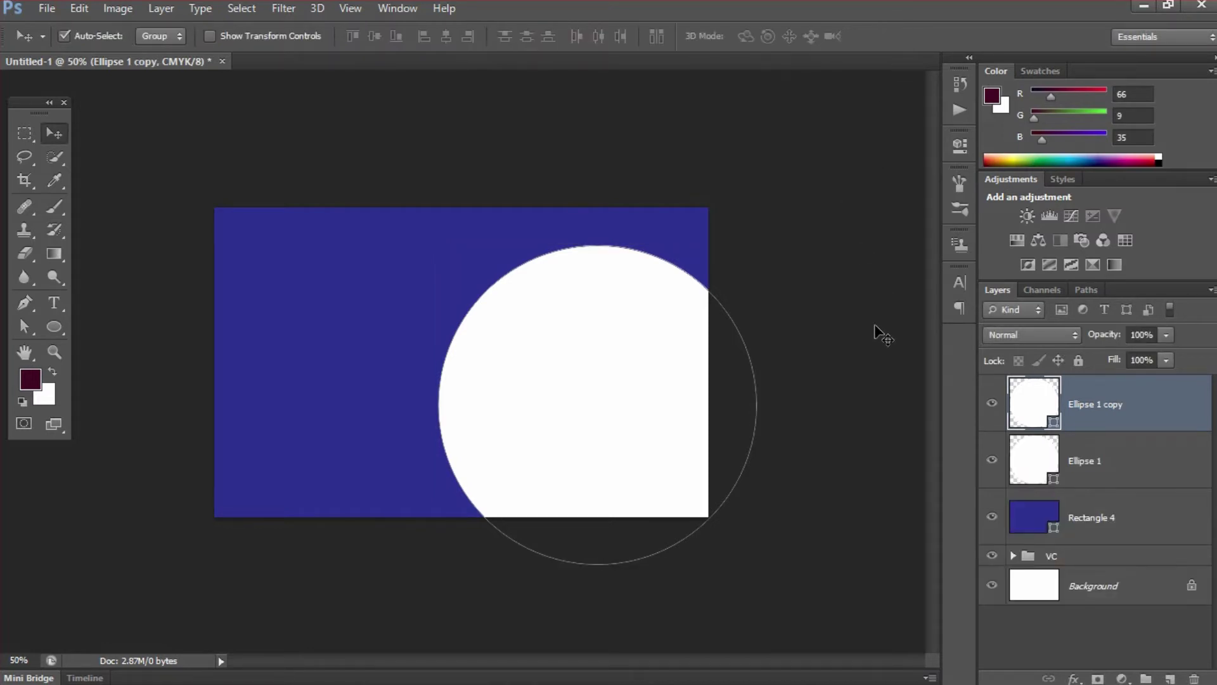
pyautogui.moveTo(454, 298); pyautogui.dragTo(316, 233)
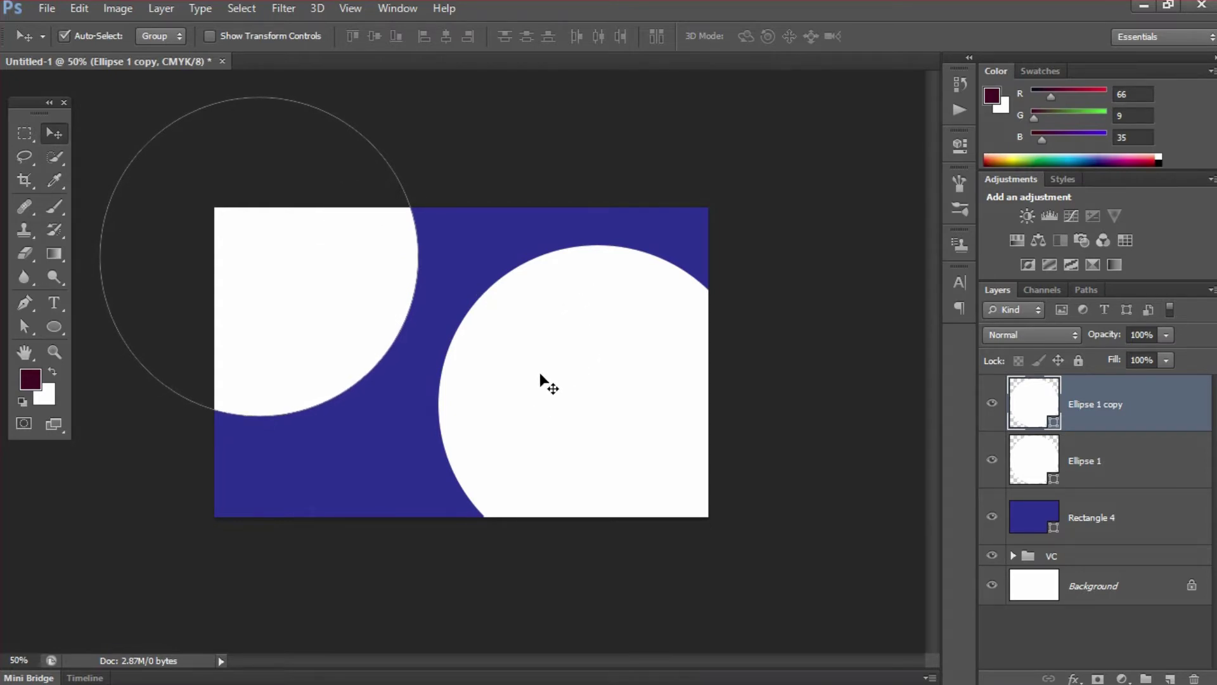
pyautogui.click(355, 271)
pyautogui.moveTo(355, 271); pyautogui.dragTo(355, 270)
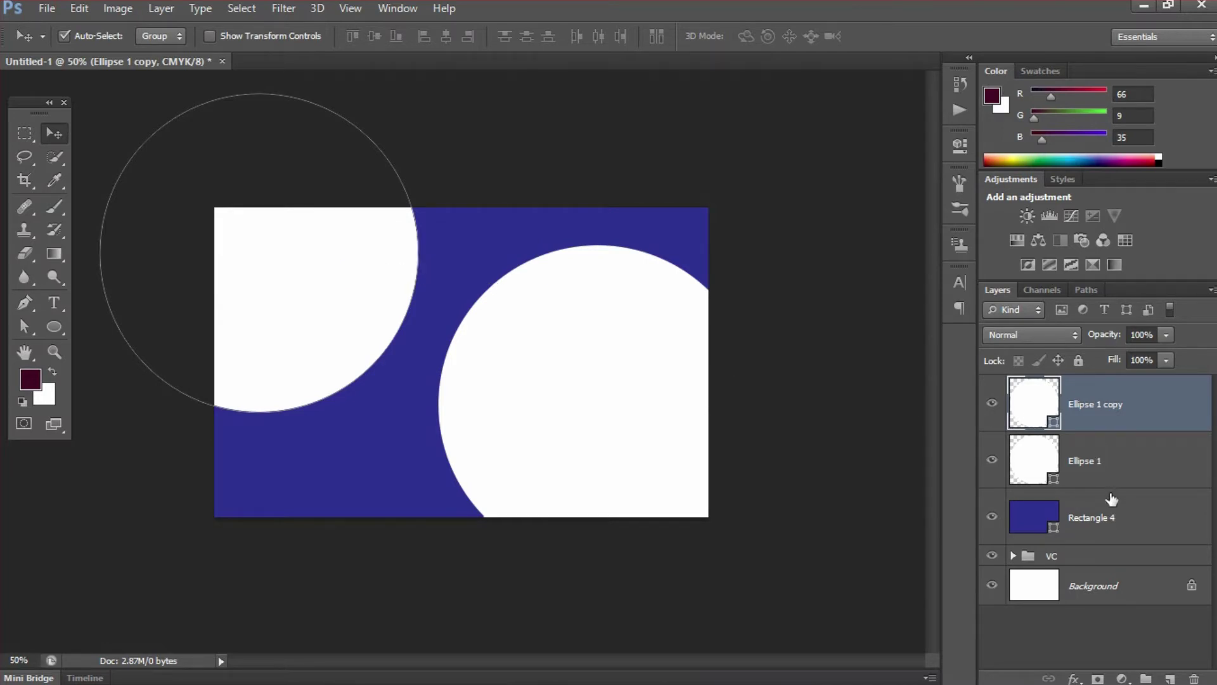
pyautogui.moveTo(1090, 556); pyautogui.dragTo(1101, 381)
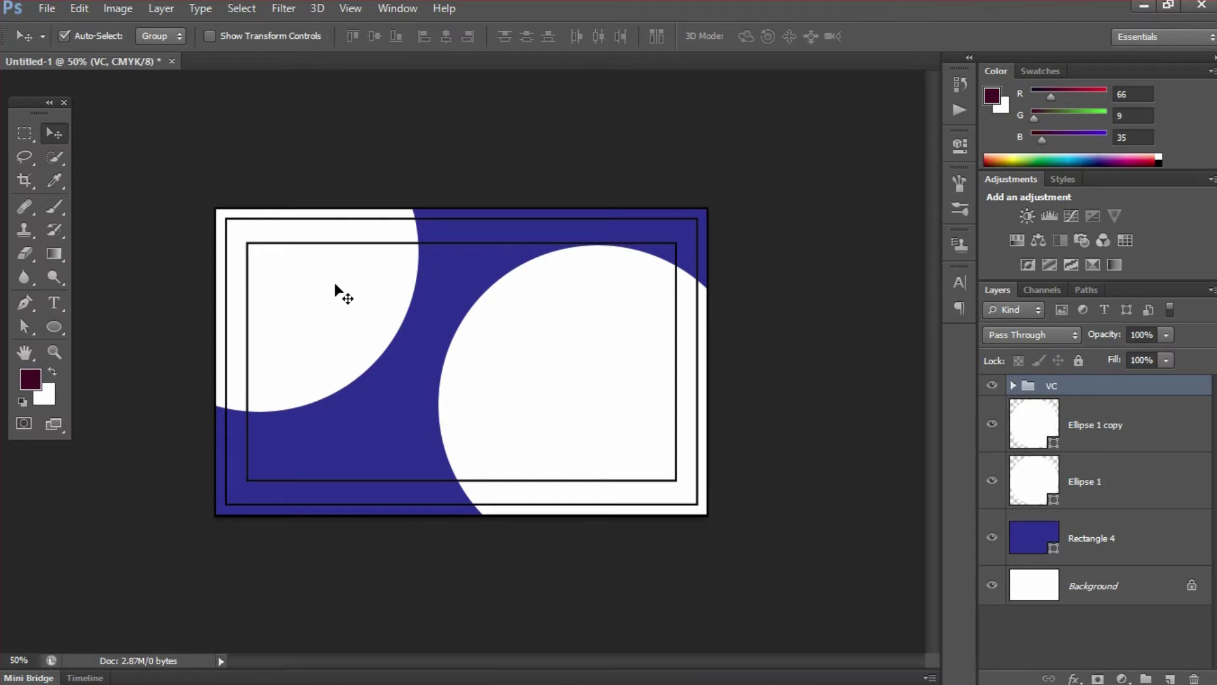
# - Open T Logo New.psd, dismissing the missing-fonts warning, and drag its T logo toward the card
pyautogui.click(47, 8)
pyautogui.click(59, 45)
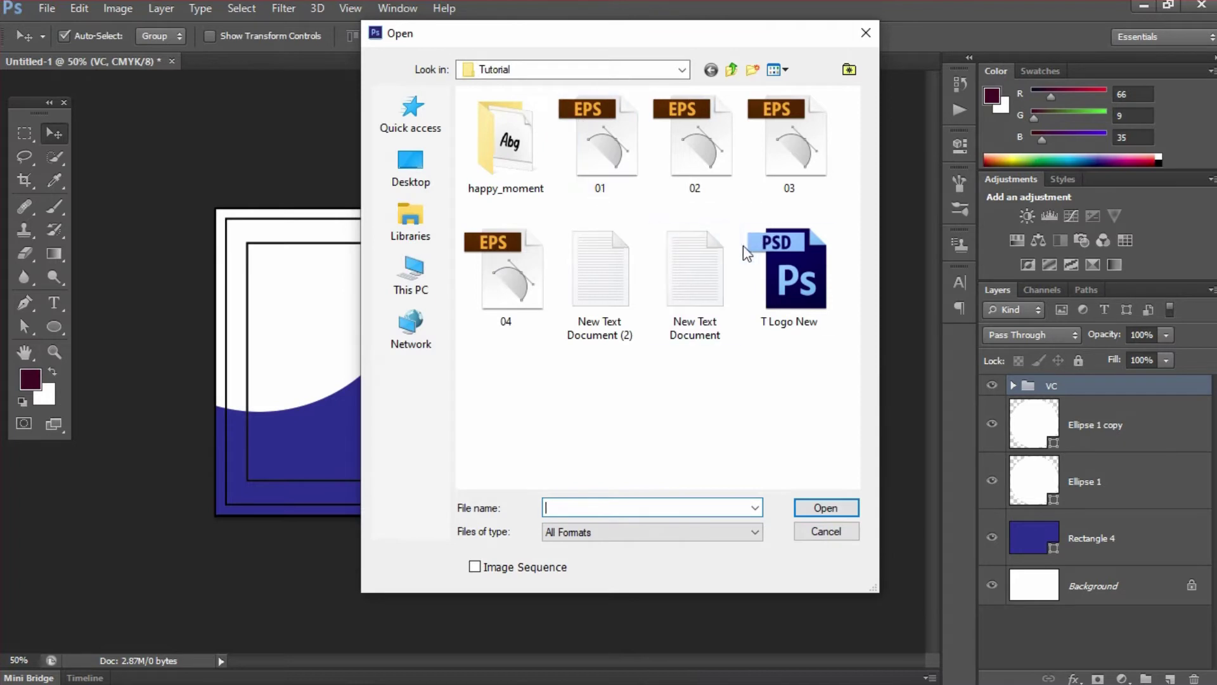
pyautogui.click(809, 303)
pyautogui.click(819, 504)
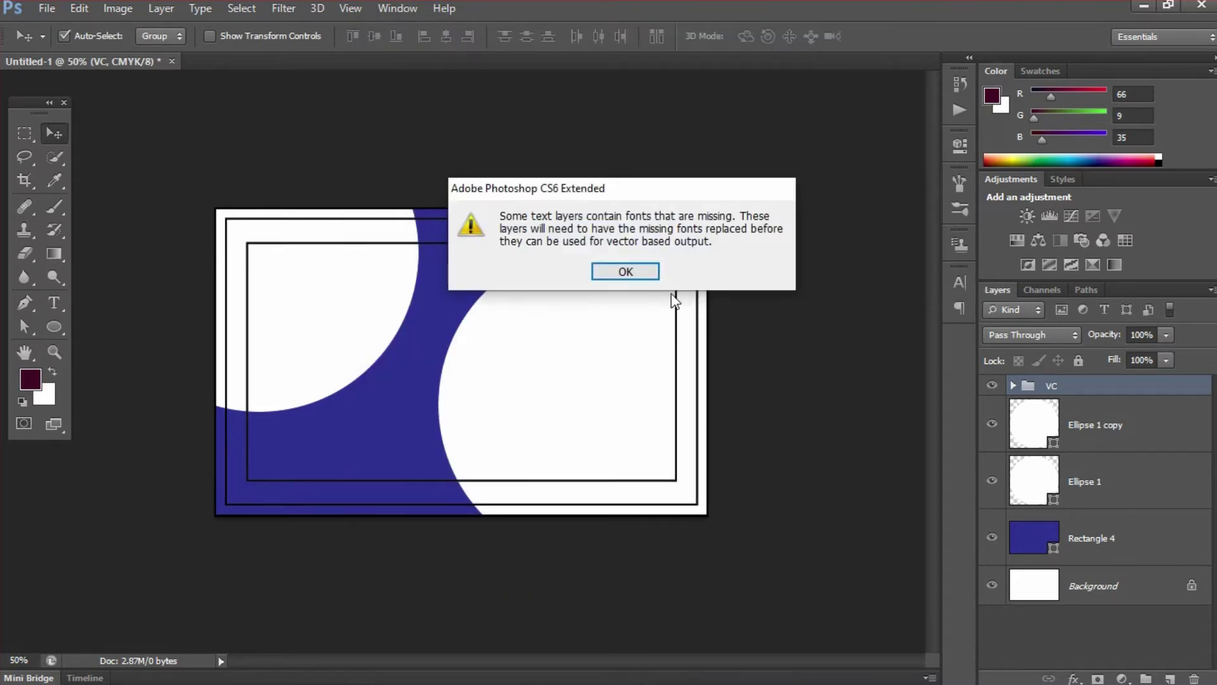
pyautogui.click(637, 271)
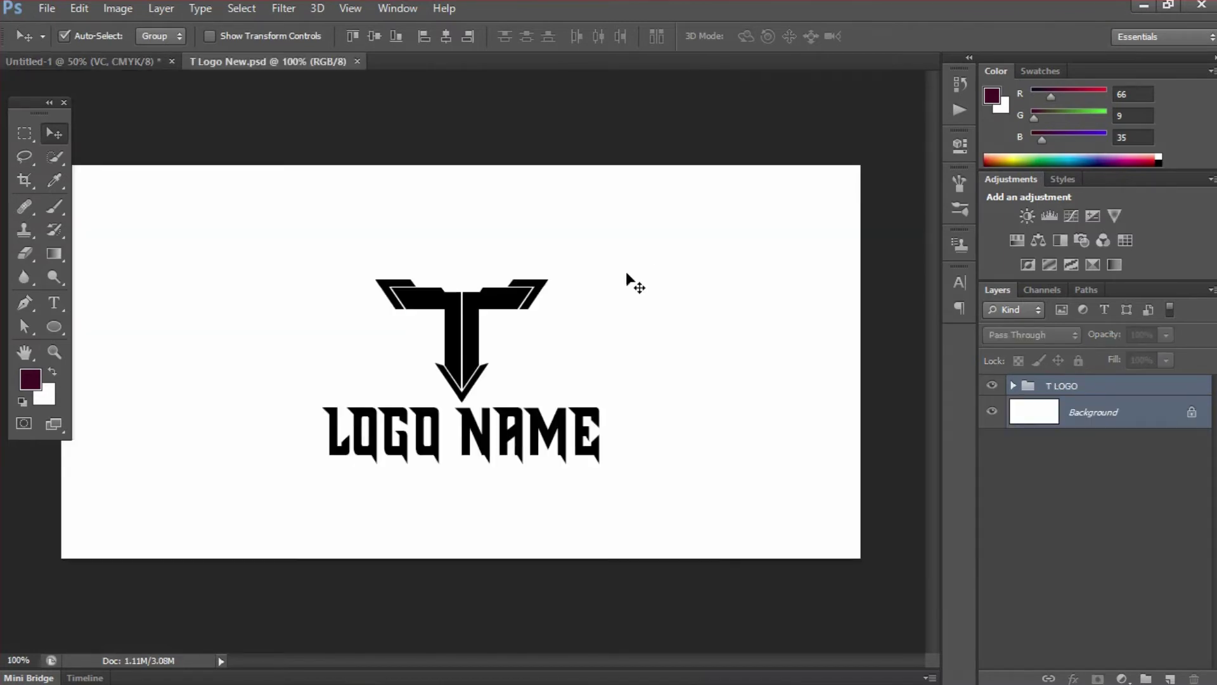
pyautogui.moveTo(508, 283); pyautogui.dragTo(1108, 398)
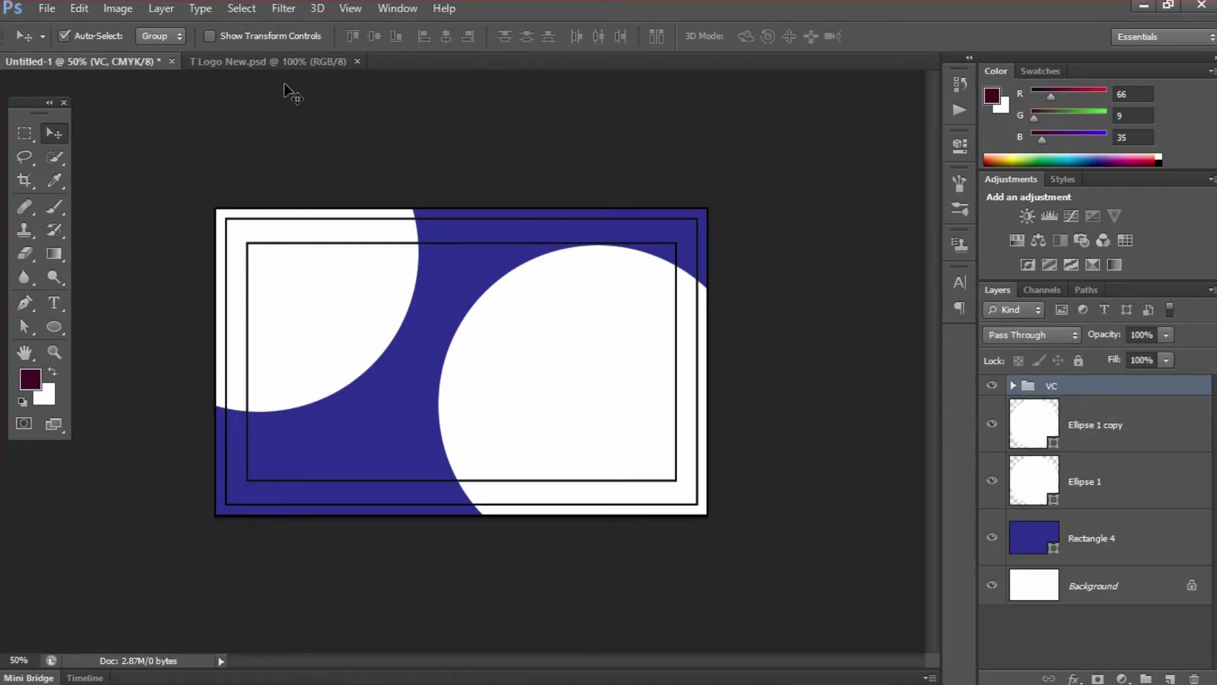
pyautogui.click(305, 65)
# - Copy the T LOGO group onto the card, accepting the missing-font warning for all layers
pyautogui.click(1094, 387)
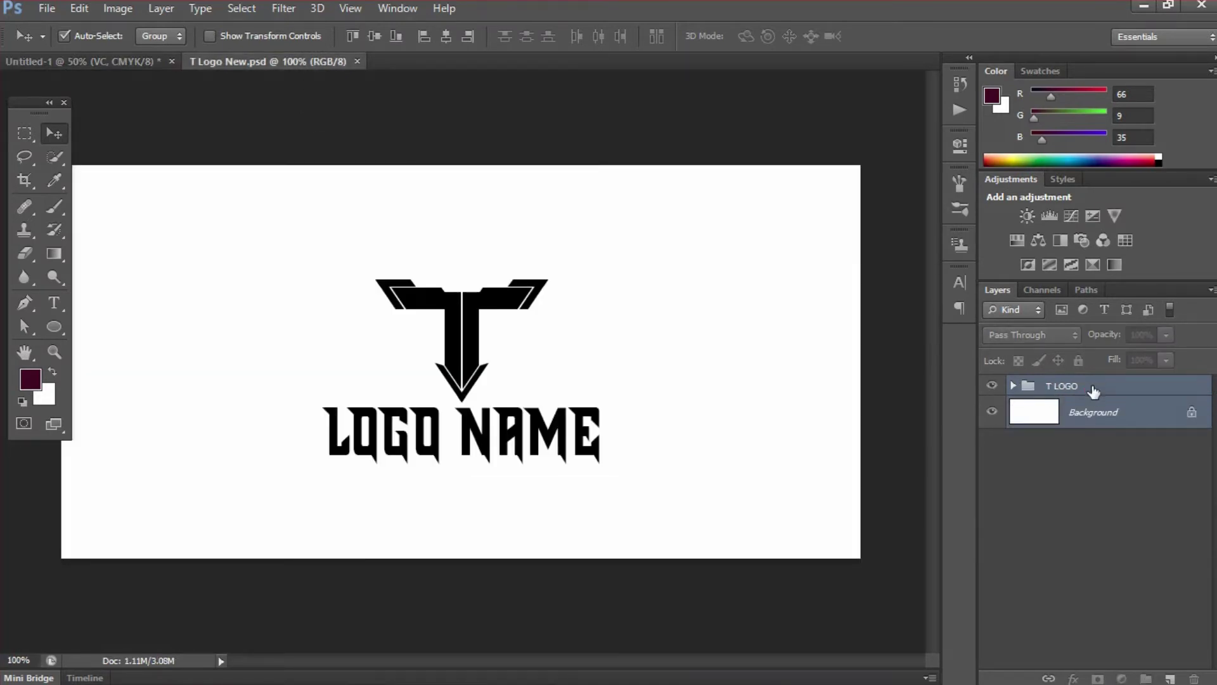
pyautogui.moveTo(516, 303); pyautogui.dragTo(348, 273)
pyautogui.press('Left')
pyautogui.press('Left')
pyautogui.press('Left')
pyautogui.press('Left')
pyautogui.press('Left')
pyautogui.press('Left')
pyautogui.press('Left')
pyautogui.press('Left')
pyautogui.press('Left')
pyautogui.press('Left')
pyautogui.press('Left')
pyautogui.press('Left')
pyautogui.press('Left')
pyautogui.press('Left')
pyautogui.press('Left')
pyautogui.press('Left')
pyautogui.press('Left')
pyautogui.press('Left')
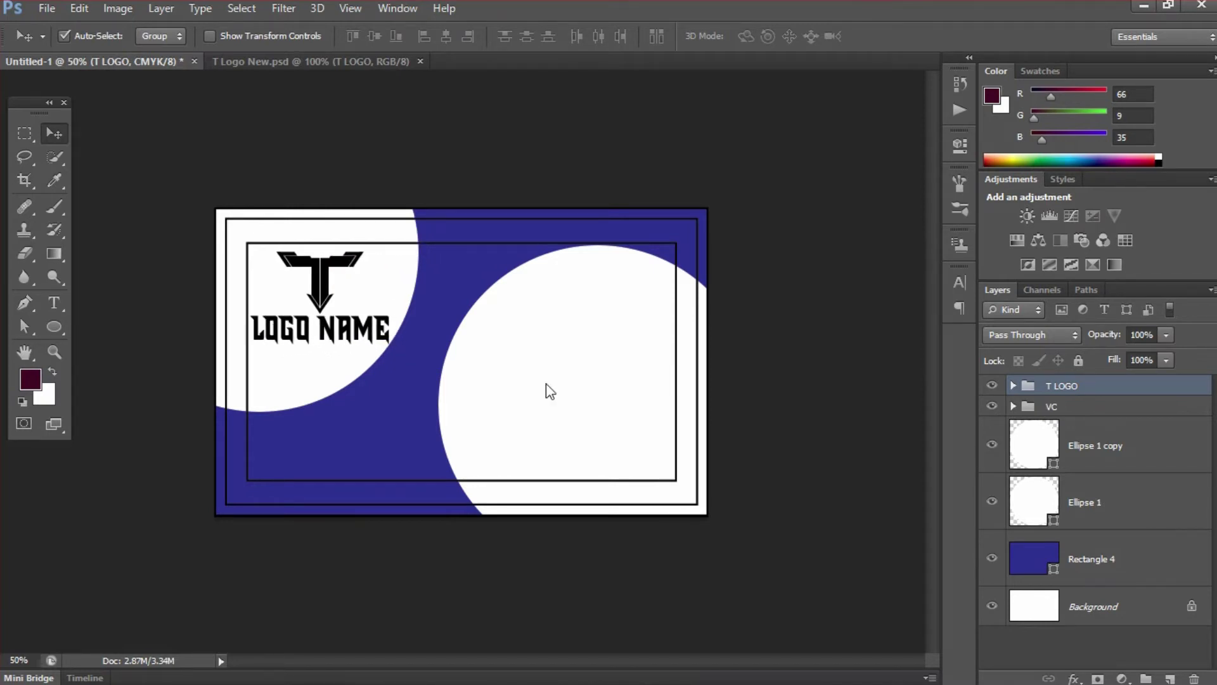
pyautogui.hotkey('ctrl', 't')
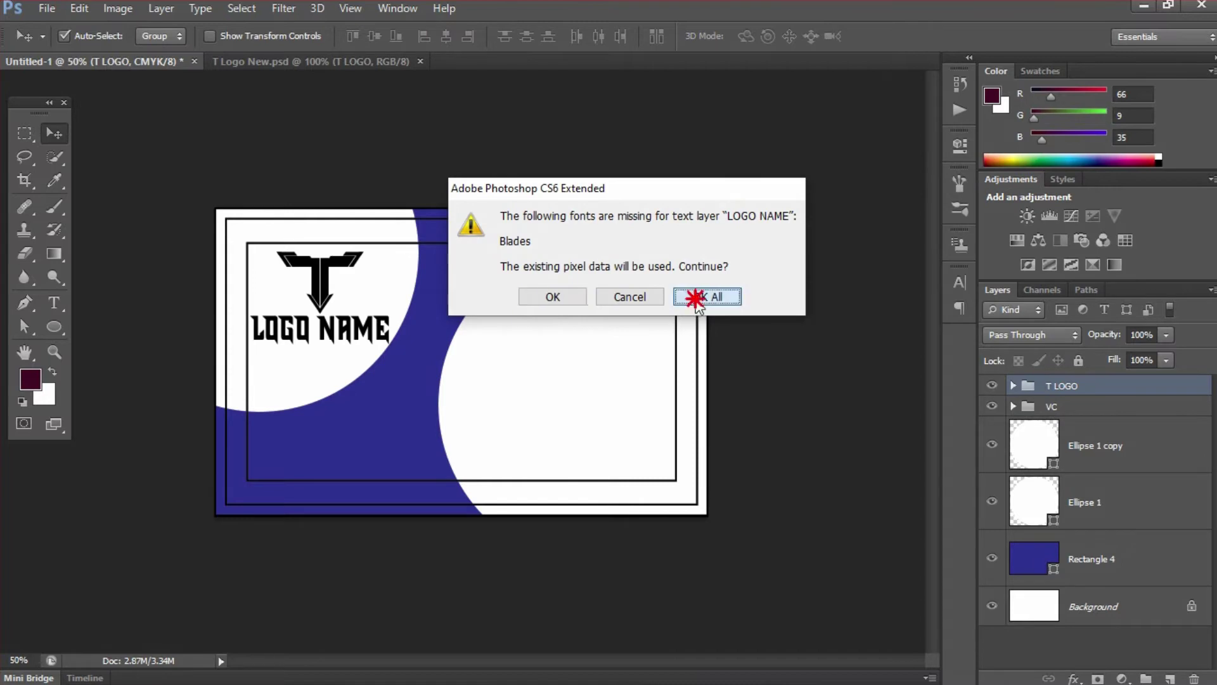
pyautogui.click(709, 298)
# - Scale the logo to about 88% and nudge it into the top-left white circle
pyautogui.moveTo(385, 340); pyautogui.dragTo(371, 330)
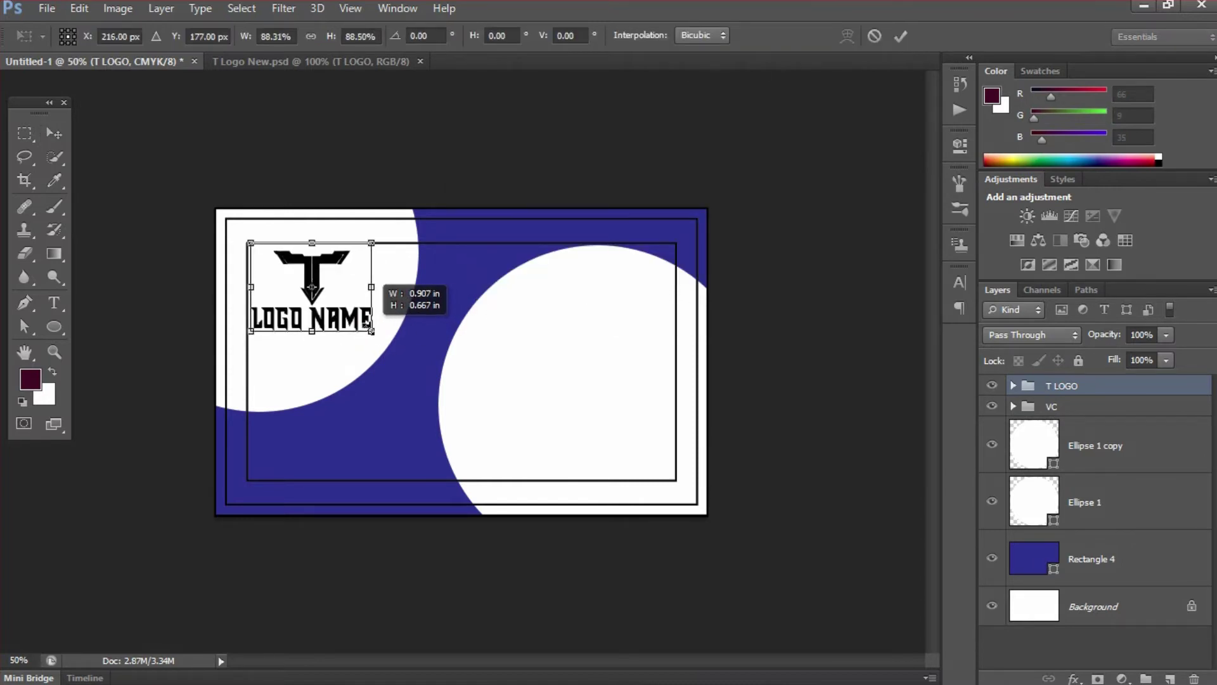
pyautogui.click(896, 37)
pyautogui.press('Up')
pyautogui.press('Up')
pyautogui.press('Up')
pyautogui.press('Up')
pyautogui.press('Up')
pyautogui.press('Up')
pyautogui.press('Up')
pyautogui.press('Up')
pyautogui.press('Up')
pyautogui.press('Up')
pyautogui.press('Up')
pyautogui.press('Up')
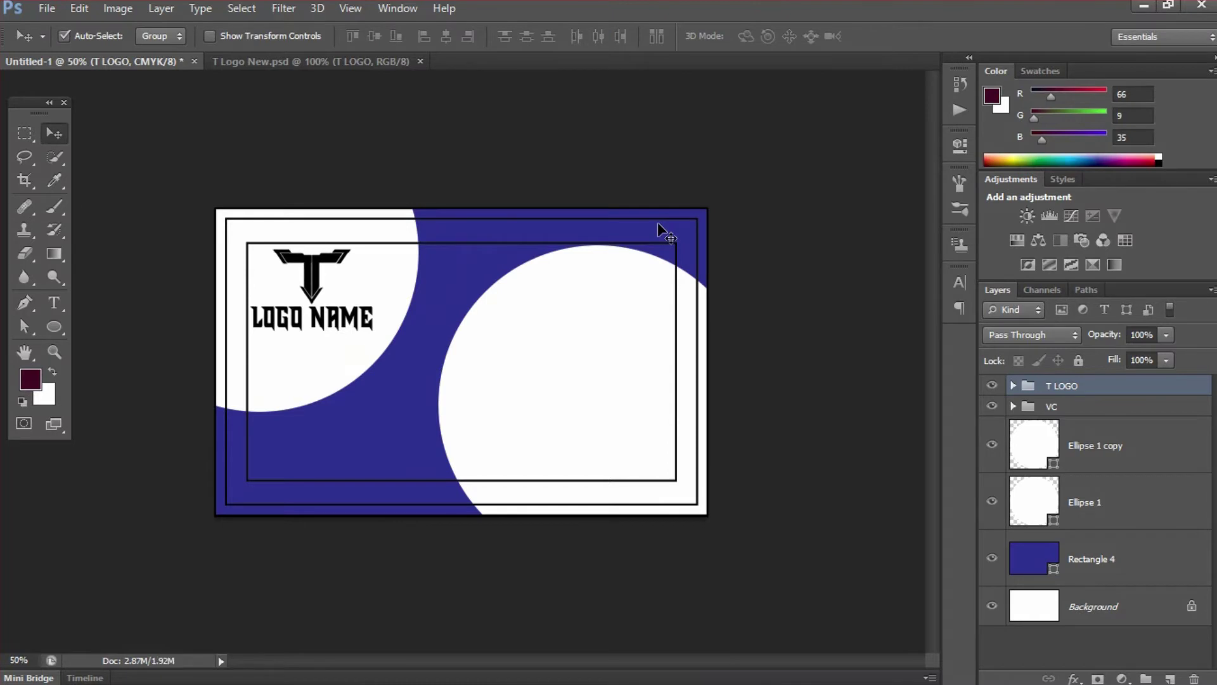
pyautogui.press('Left')
pyautogui.press('Left')
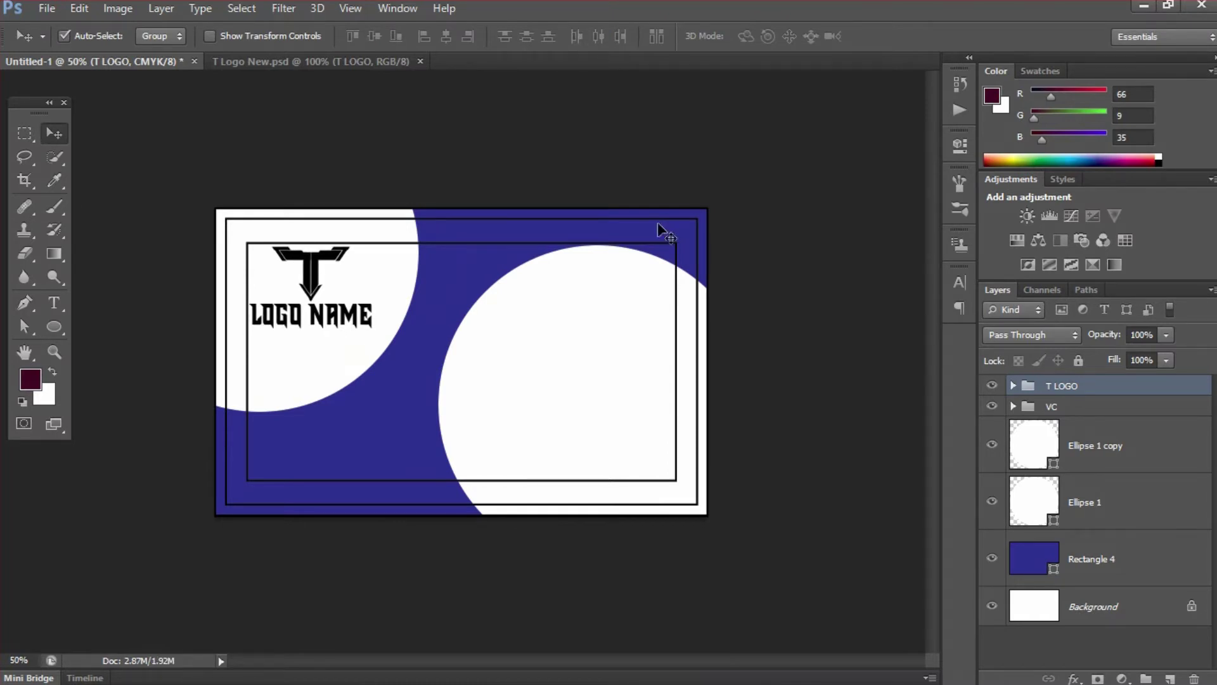
pyautogui.press('Down')
pyautogui.press('Down')
pyautogui.press('Left')
pyautogui.press('Left')
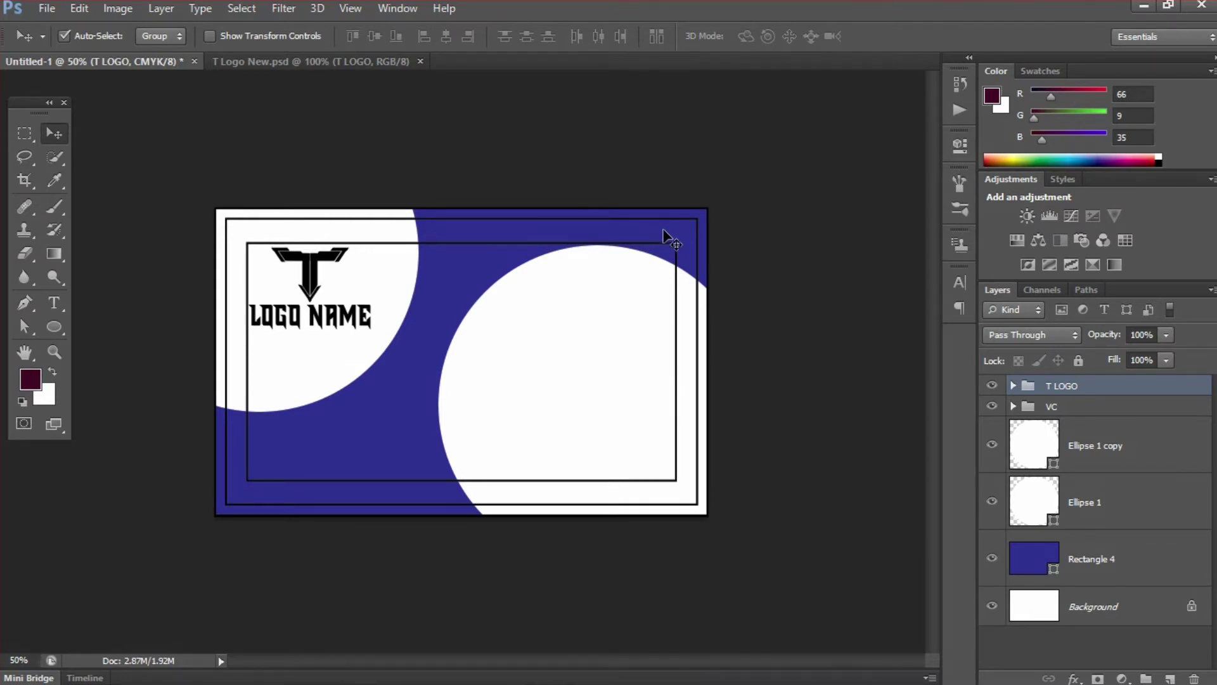
# - Expand the T LOGO group, select its LOGO NAME text layer, and switch to the Type tool
pyautogui.click(1012, 386)
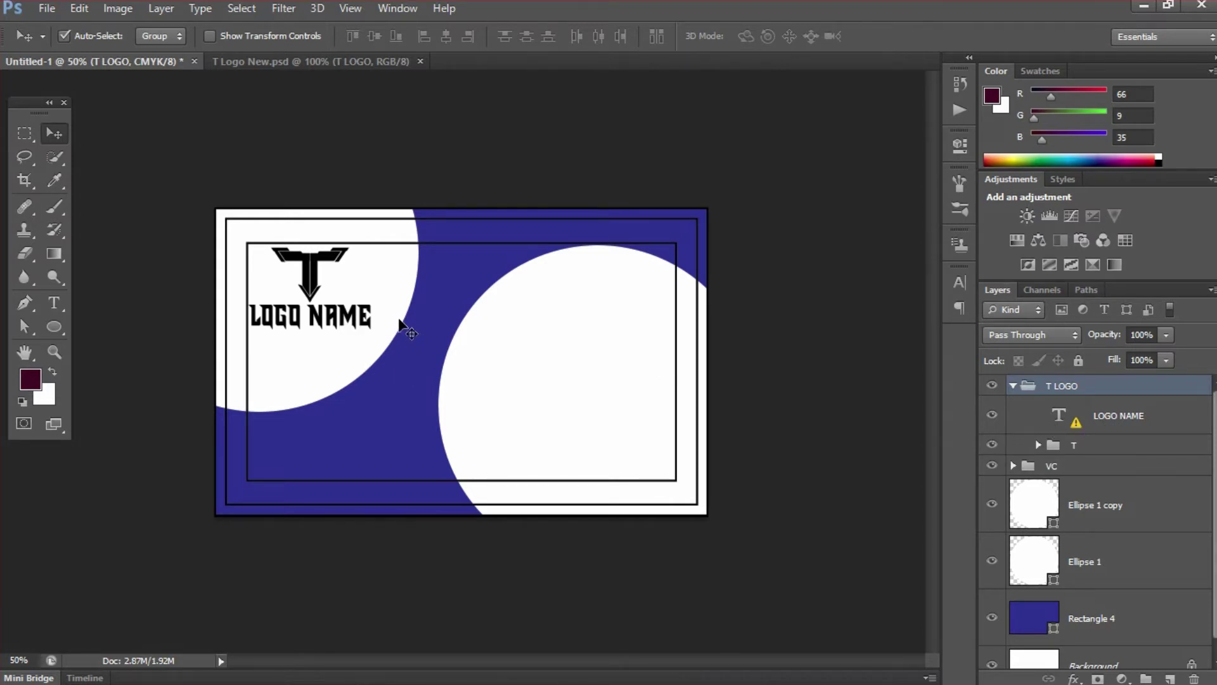
pyautogui.click(1111, 416)
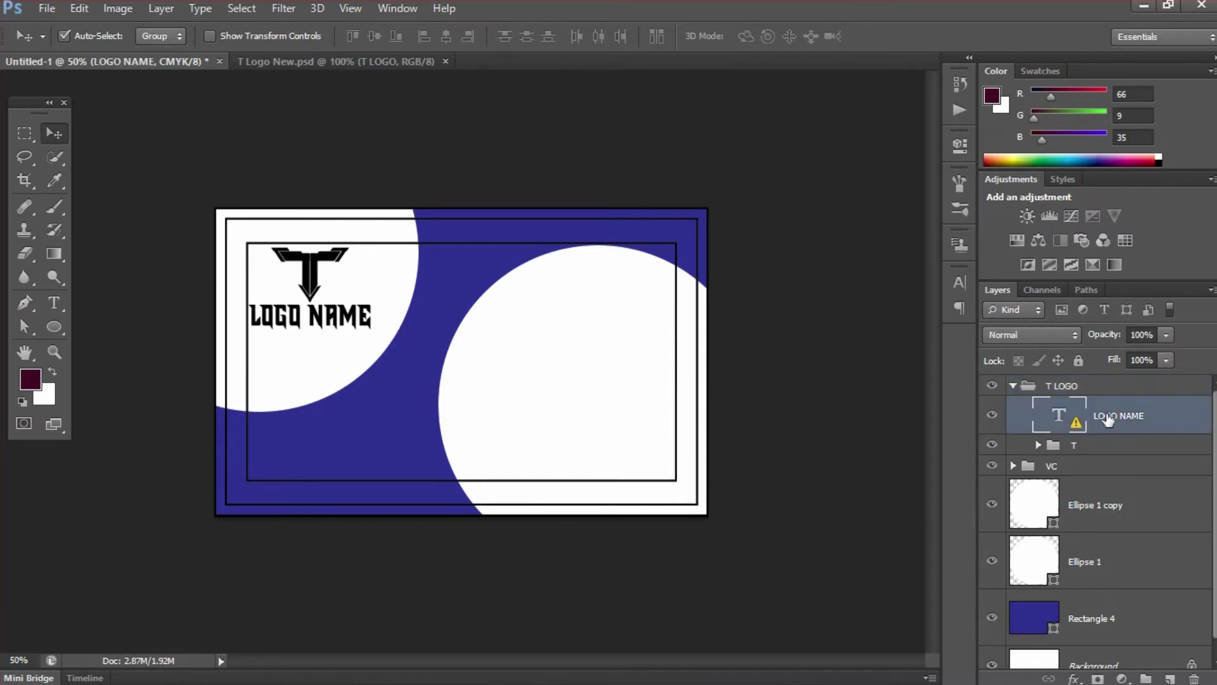
pyautogui.press('t')
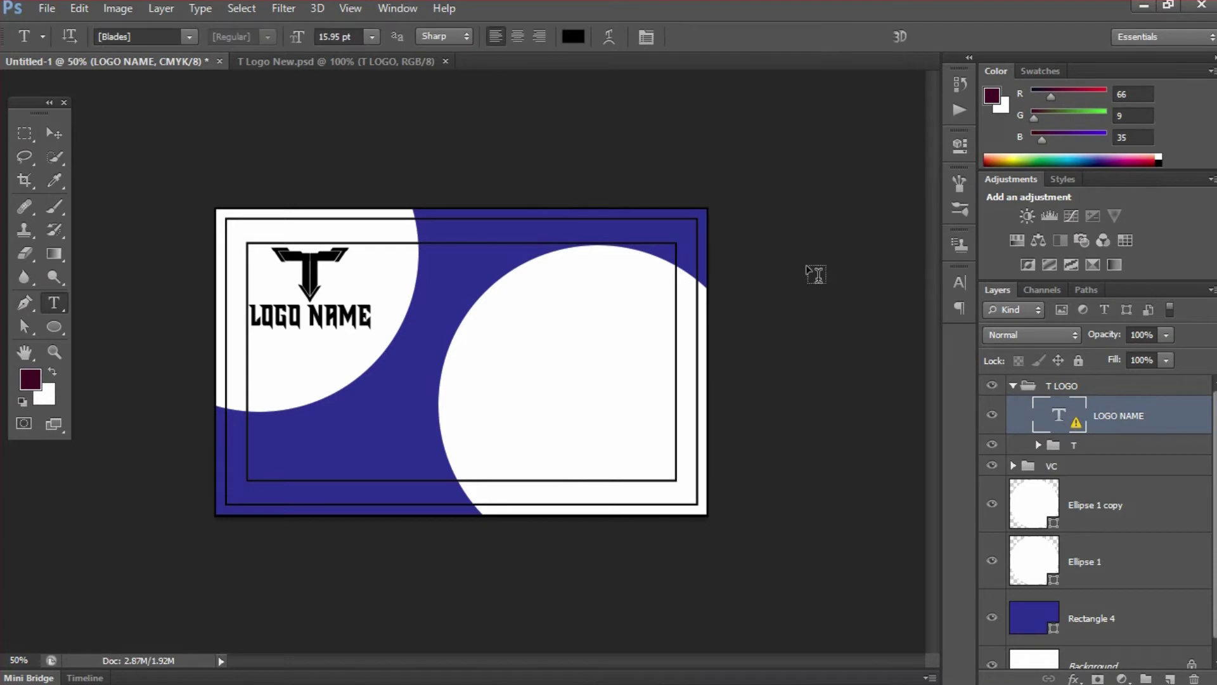
pyautogui.click(573, 36)
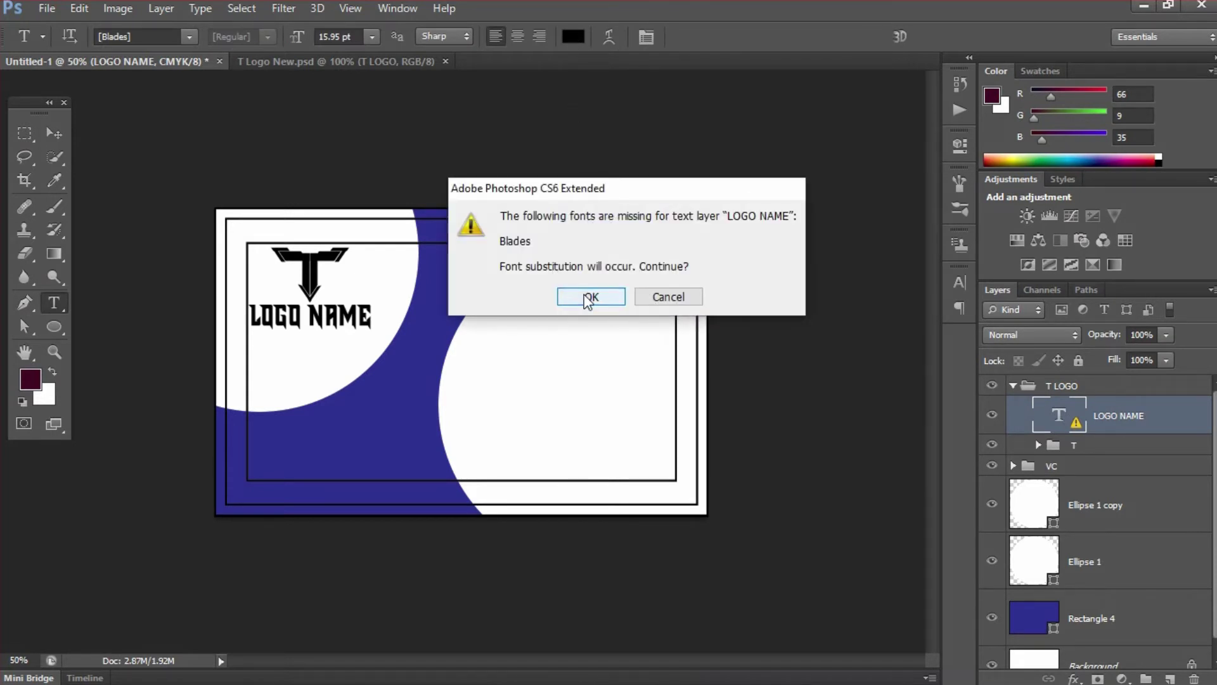
pyautogui.click(591, 297)
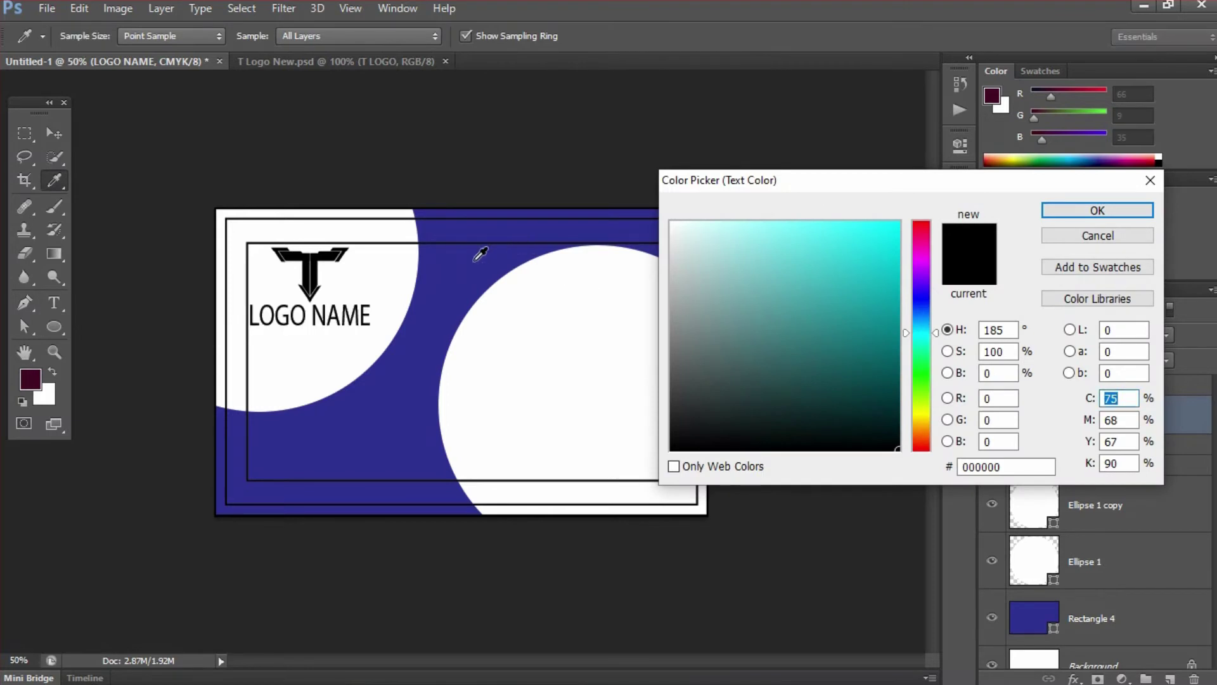
pyautogui.click(1044, 236)
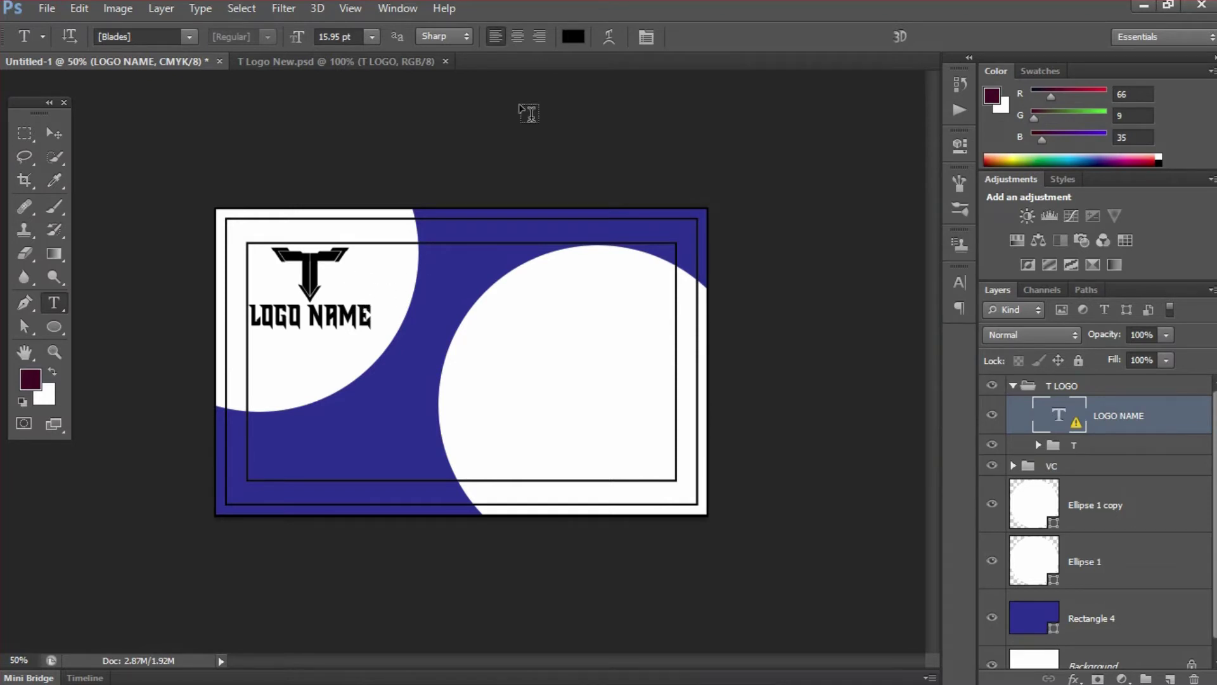
pyautogui.click(572, 38)
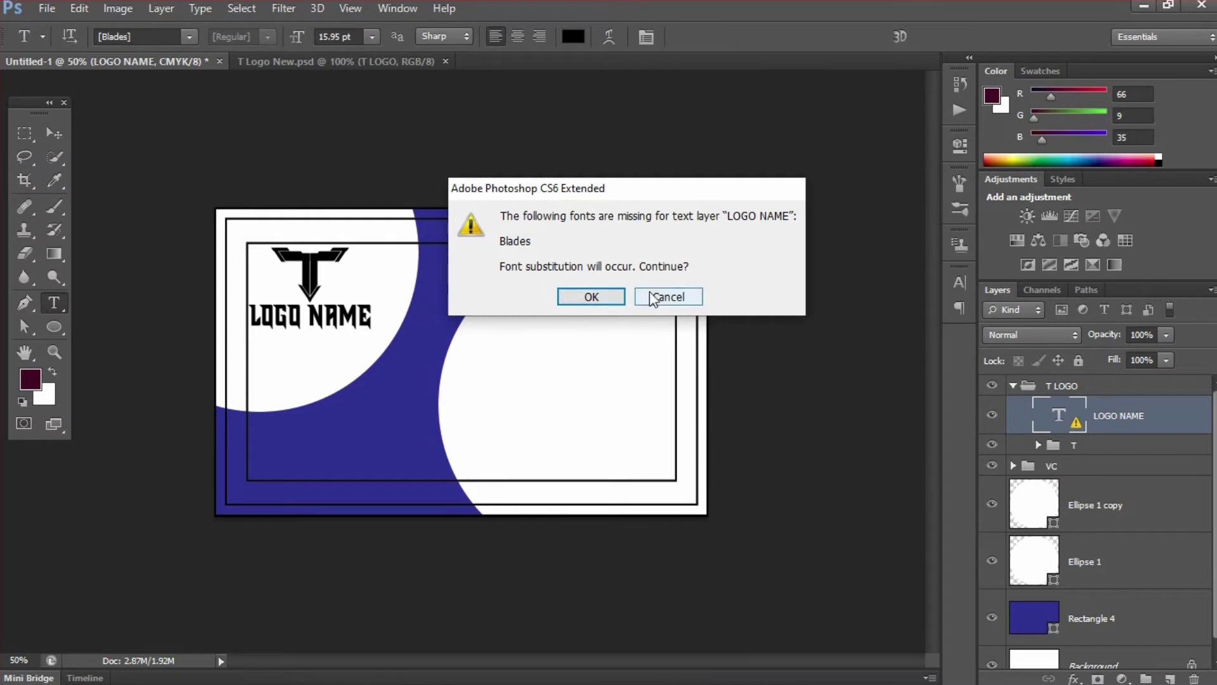
pyautogui.click(572, 301)
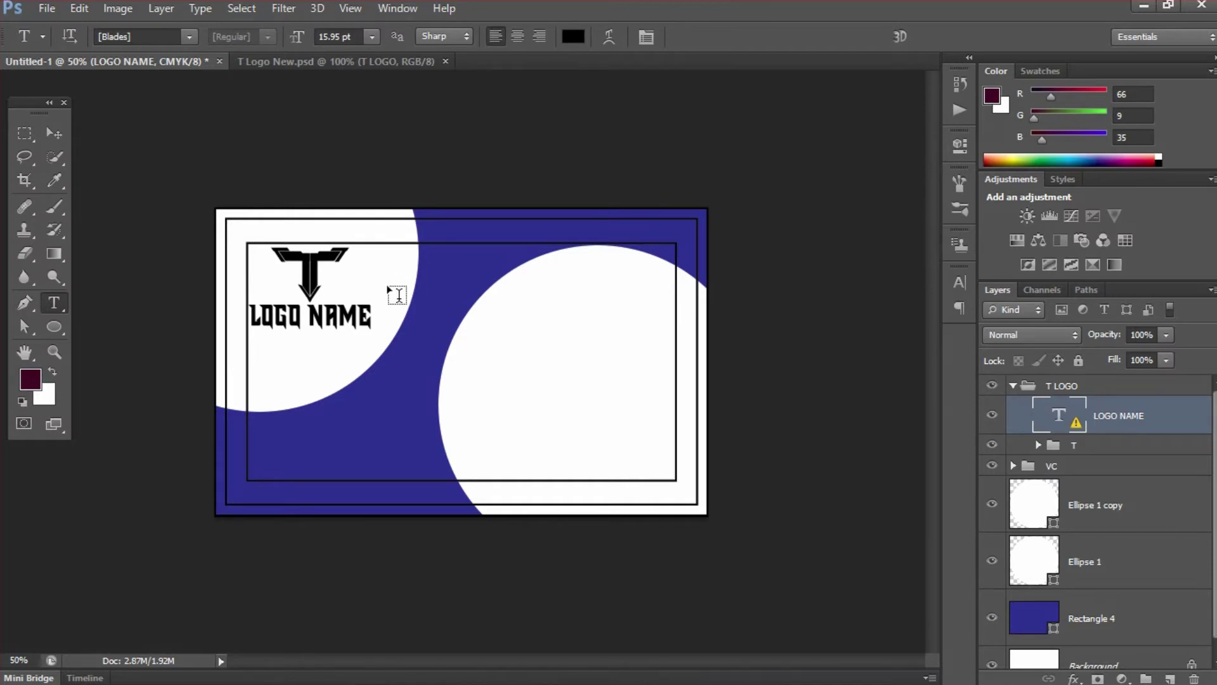
pyautogui.press('v')
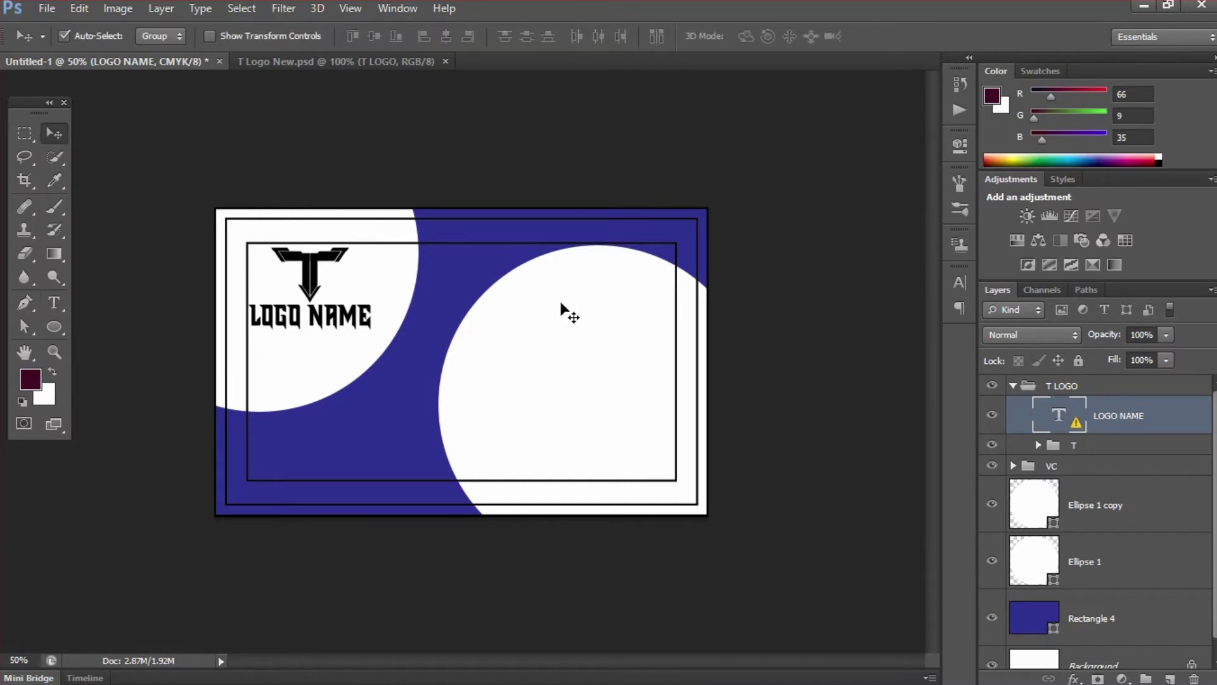
# - Add the designer's name as 15 pt text in the card's right white circle
pyautogui.click(1013, 385)
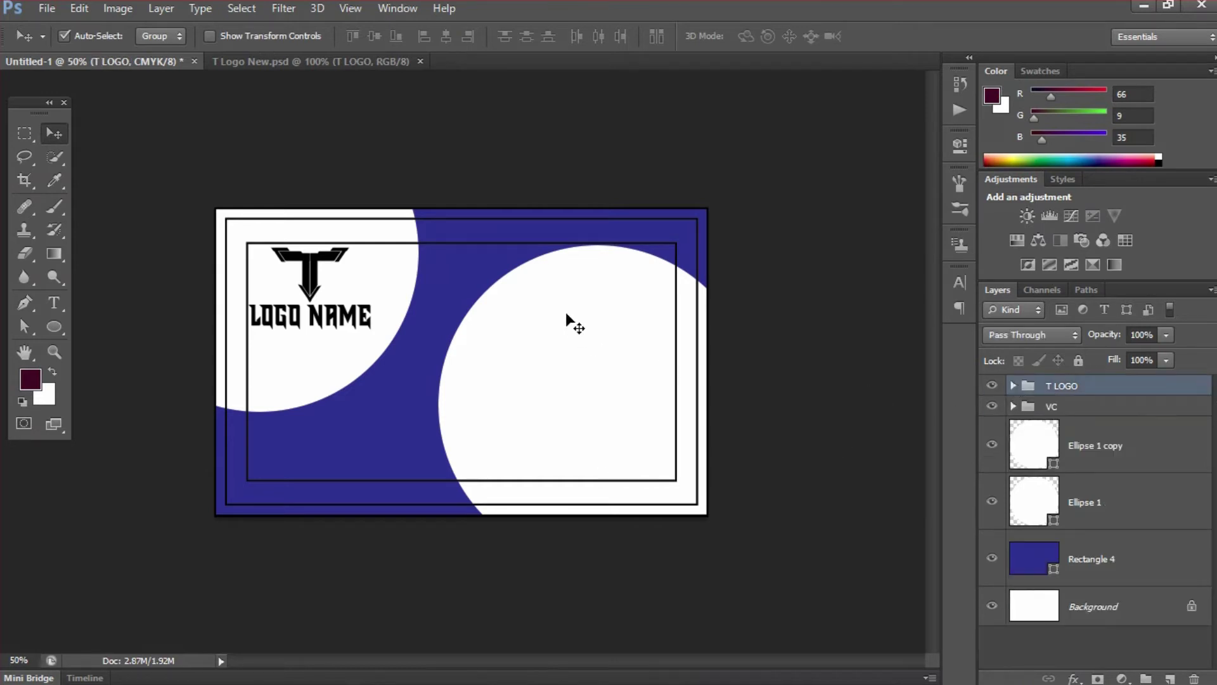
pyautogui.hotkey('alt', 'Tab')
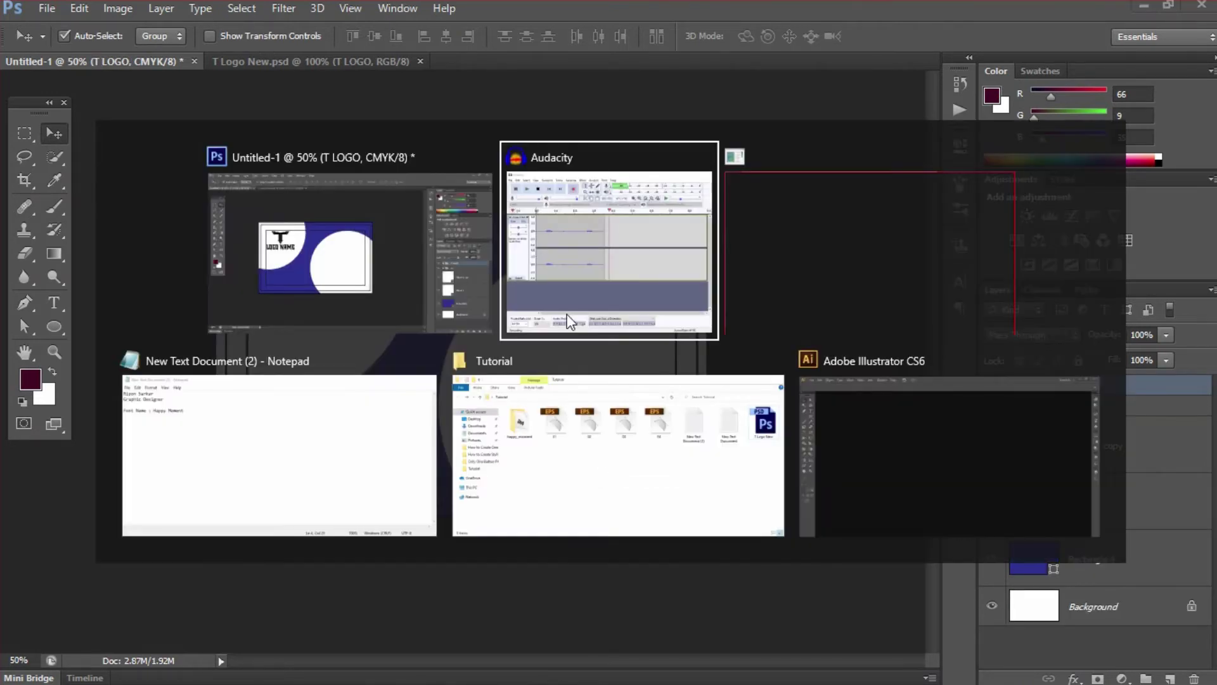
pyautogui.hotkey('alt', 'Tab')
pyautogui.hotkey('alt', 'Tab')
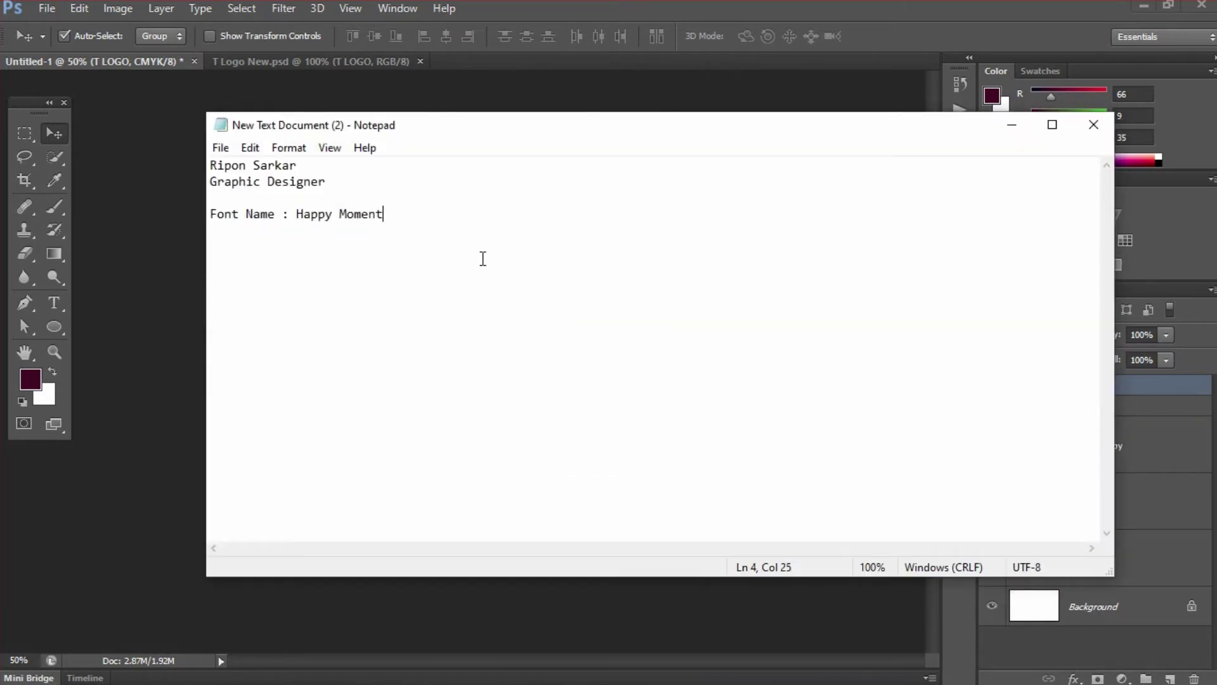
pyautogui.moveTo(301, 164); pyautogui.dragTo(210, 163)
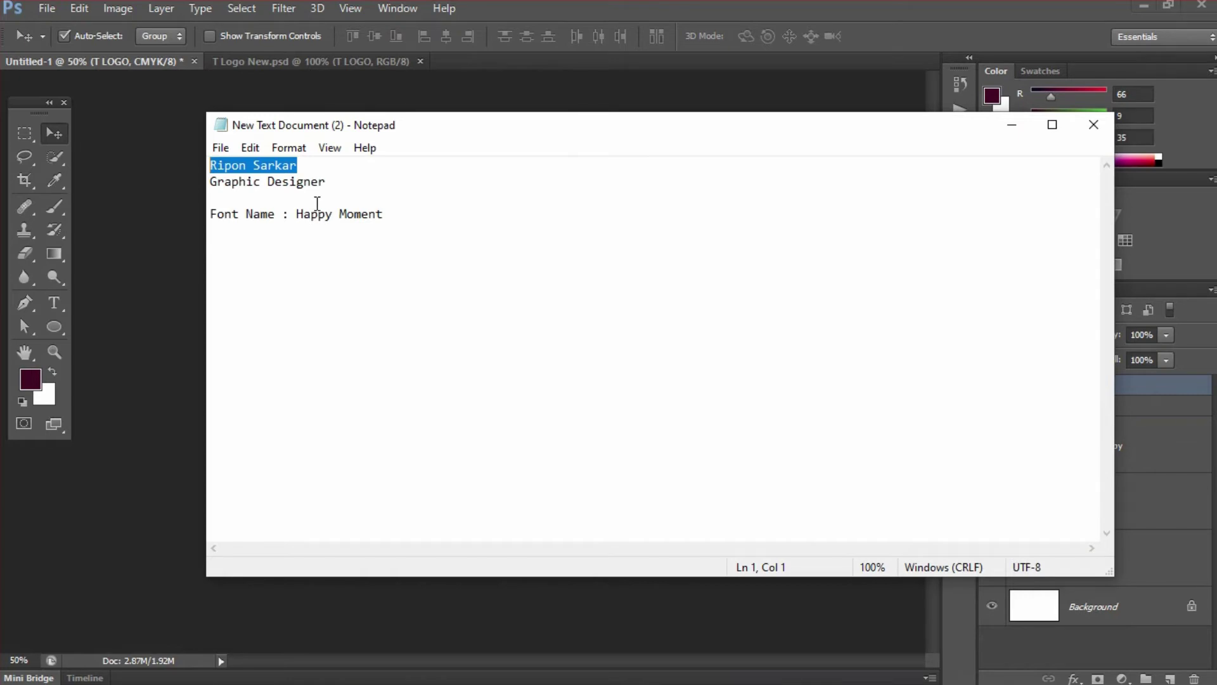
pyautogui.hotkey('alt', 'Tab')
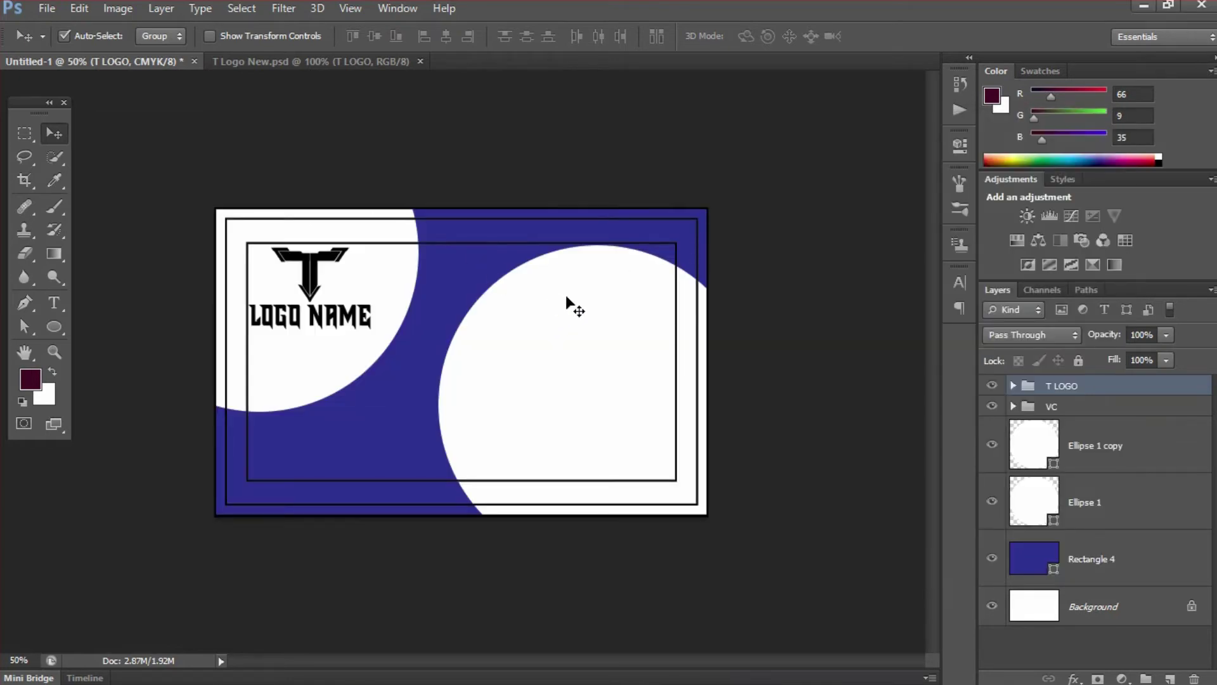
pyautogui.press('t')
pyautogui.click(537, 303)
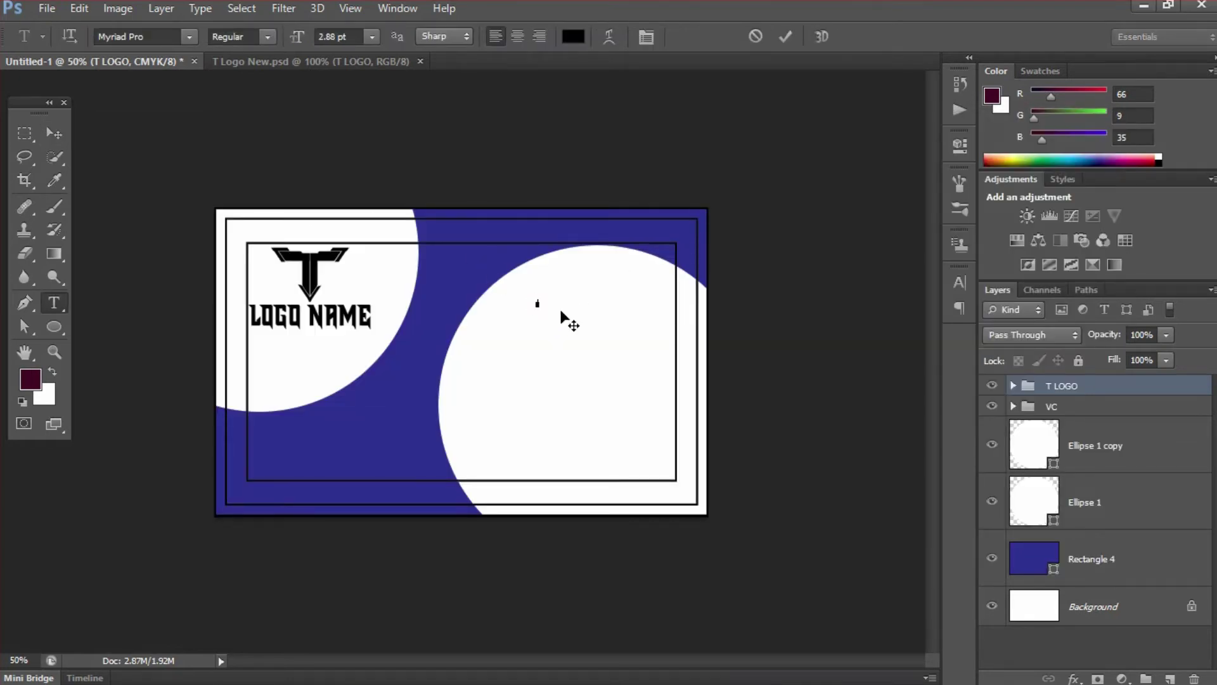
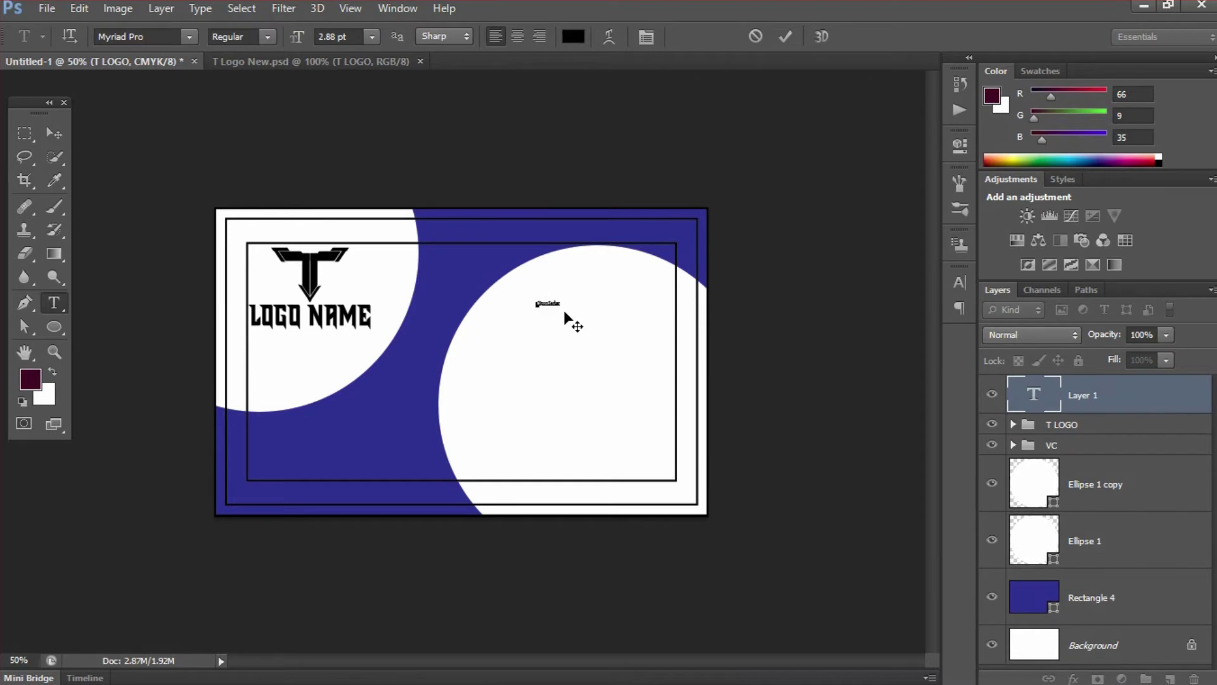
pyautogui.click(785, 36)
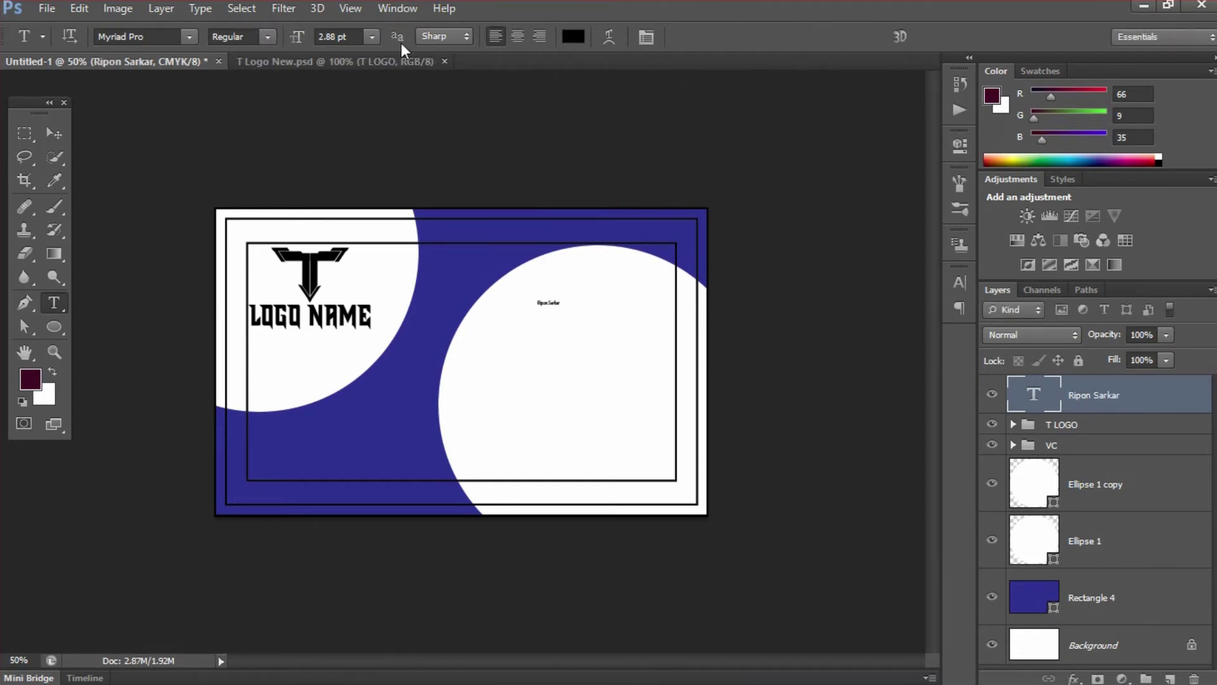
pyautogui.moveTo(356, 38); pyautogui.dragTo(304, 38)
pyautogui.write('15')
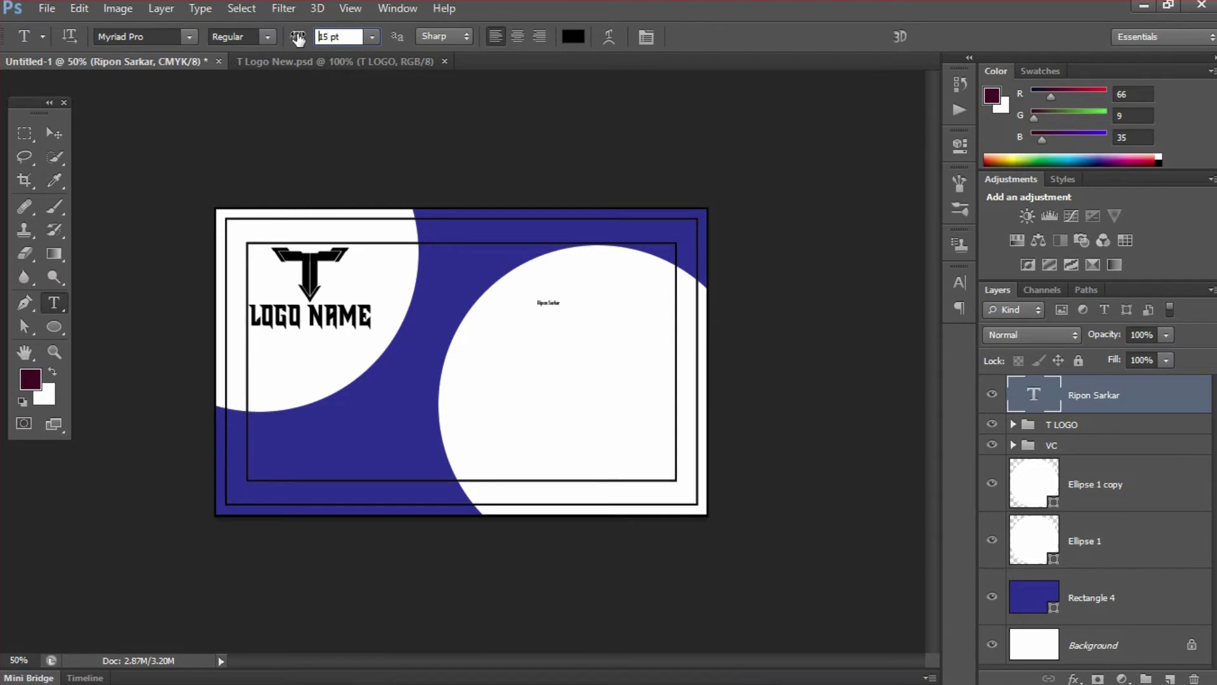
pyautogui.press('Return')
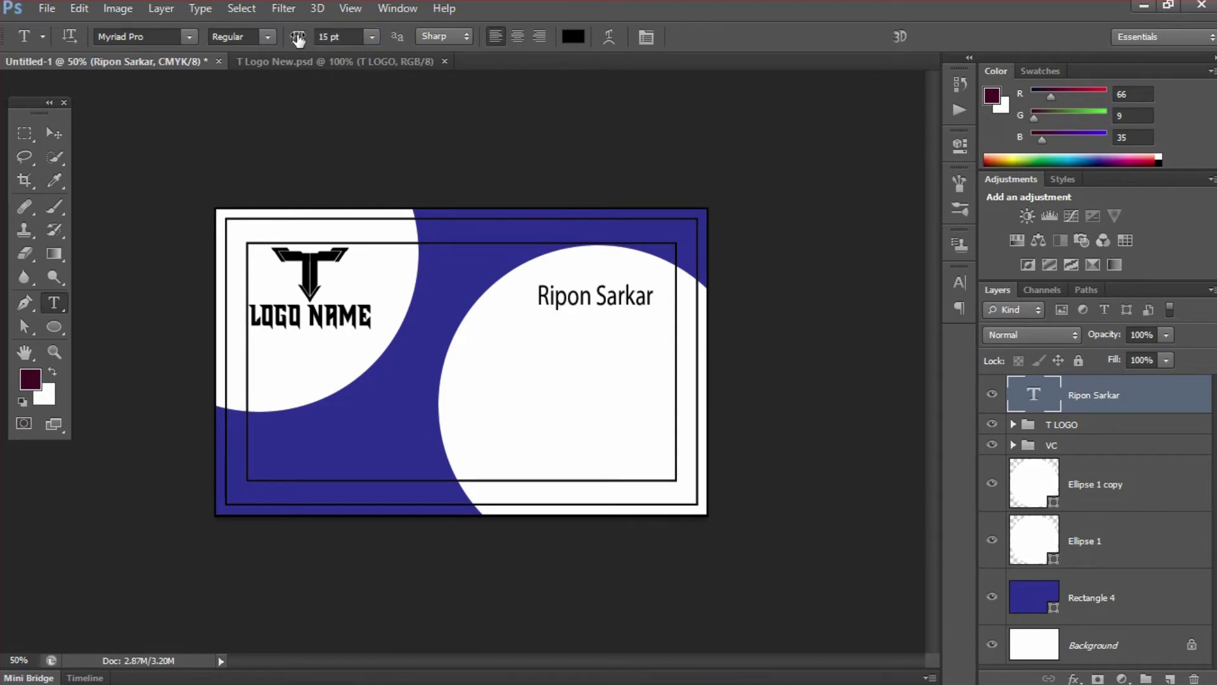
# - Set the name text's font to Happy Moment, copied from the notes file
pyautogui.hotkey('alt', 'Tab')
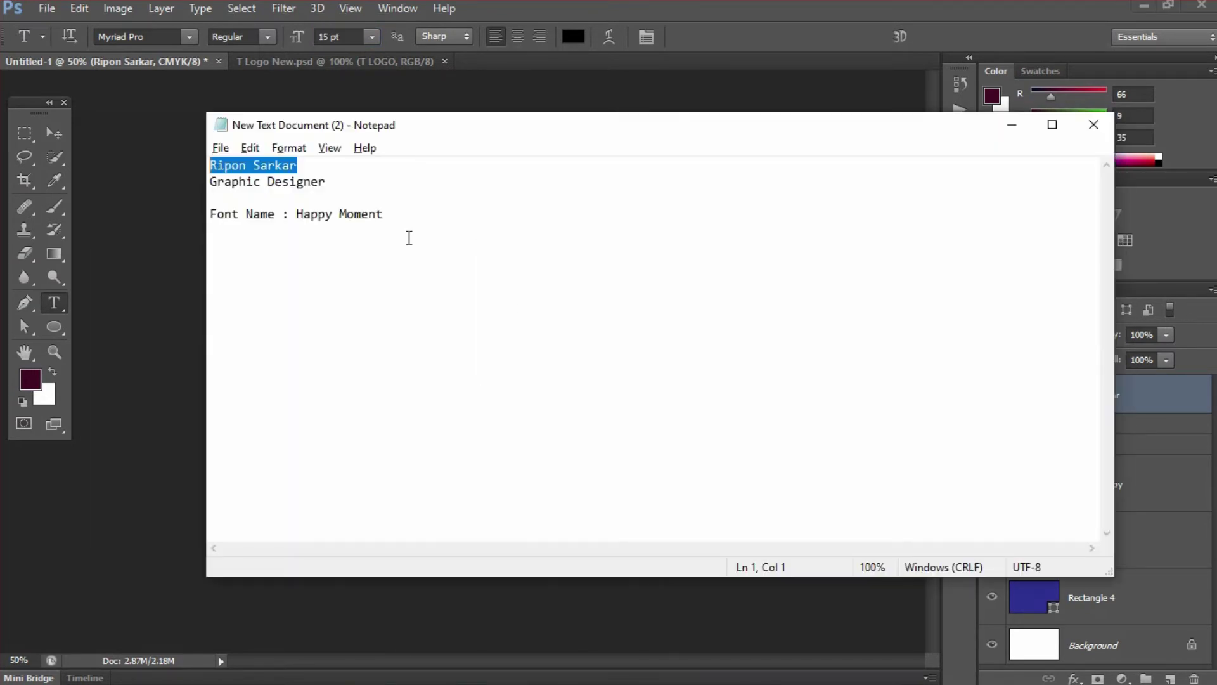
pyautogui.moveTo(388, 215); pyautogui.dragTo(300, 211)
pyautogui.hotkey('ctrl', 'c')
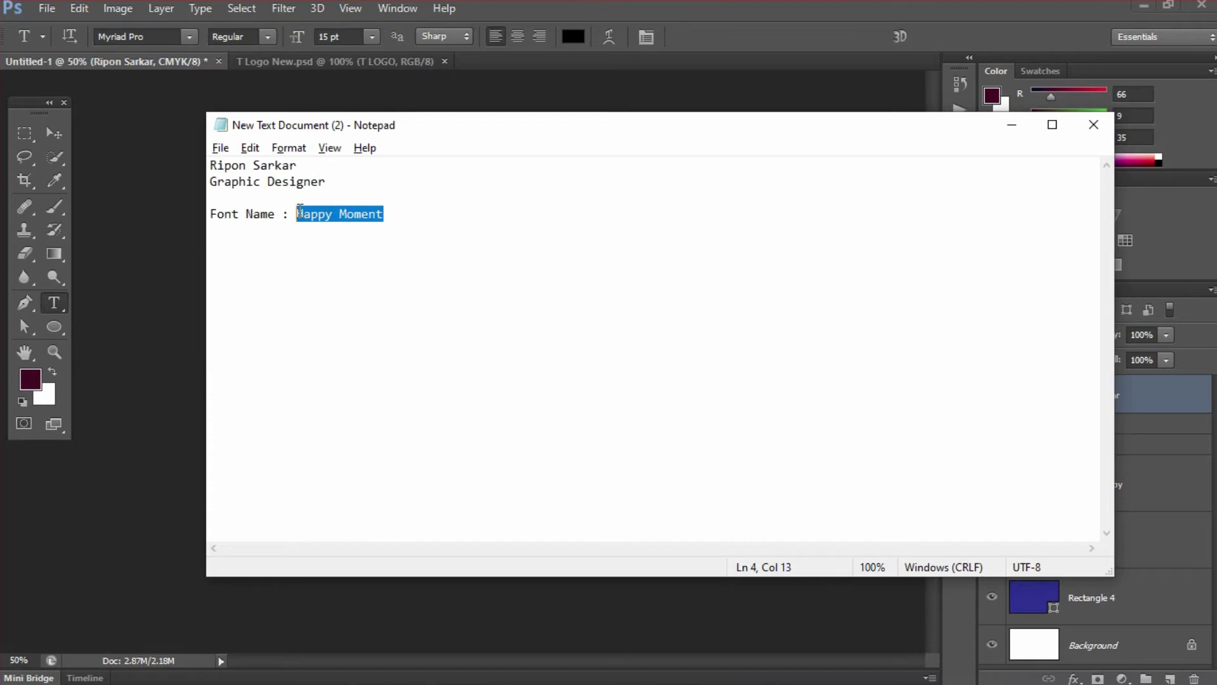
pyautogui.hotkey('alt', 'Tab')
pyautogui.click(162, 37)
pyautogui.hotkey('ctrl', 'v')
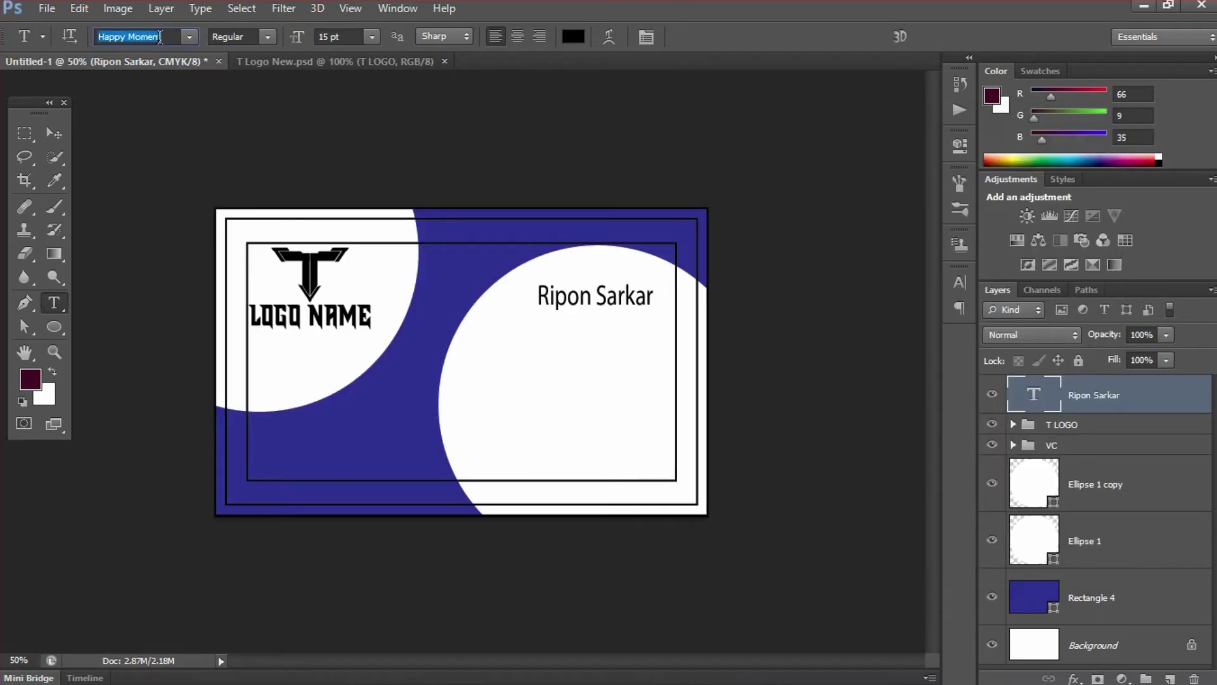
pyautogui.press('Return')
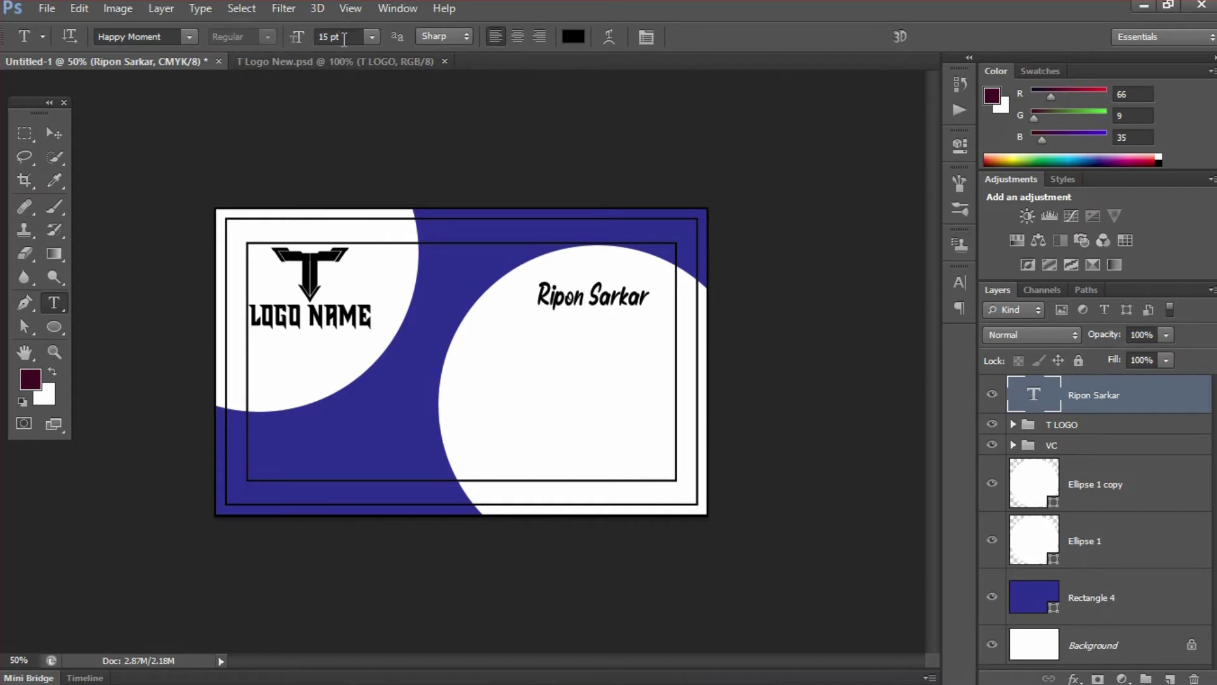
# - Copy 'Graphic Designer' from the notes and paste it as a new text line below the name
pyautogui.hotkey('alt', 'Tab')
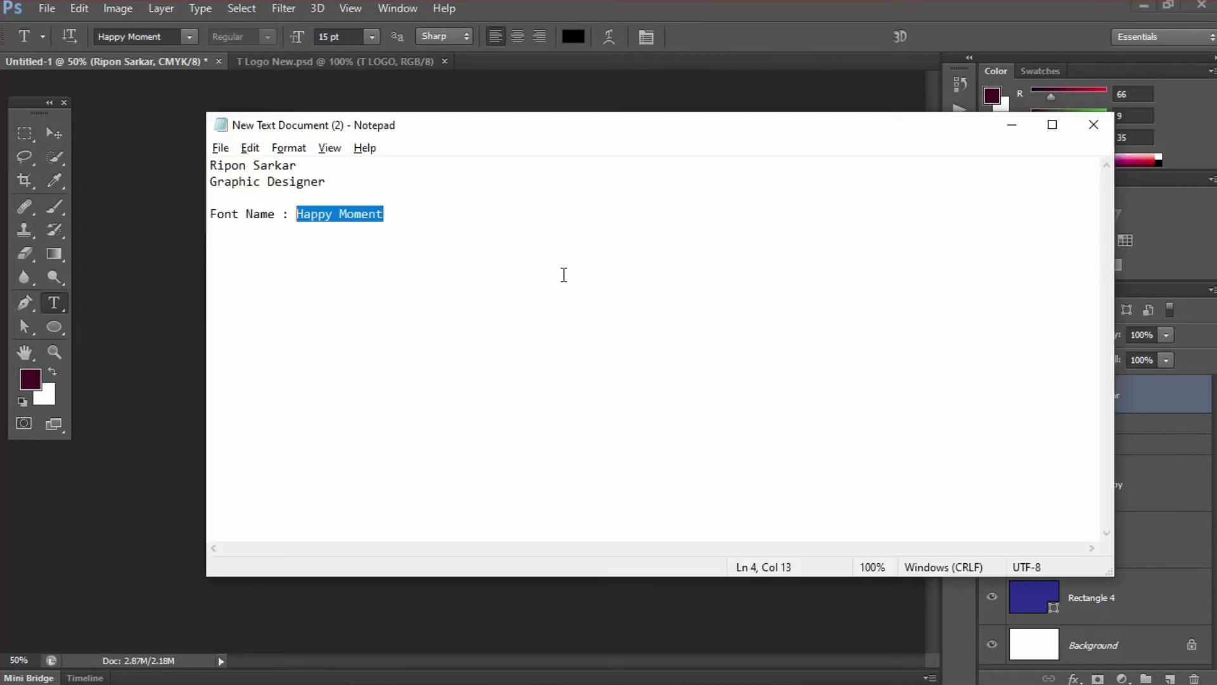
pyautogui.moveTo(329, 181); pyautogui.dragTo(209, 182)
pyautogui.hotkey('ctrl', 'c')
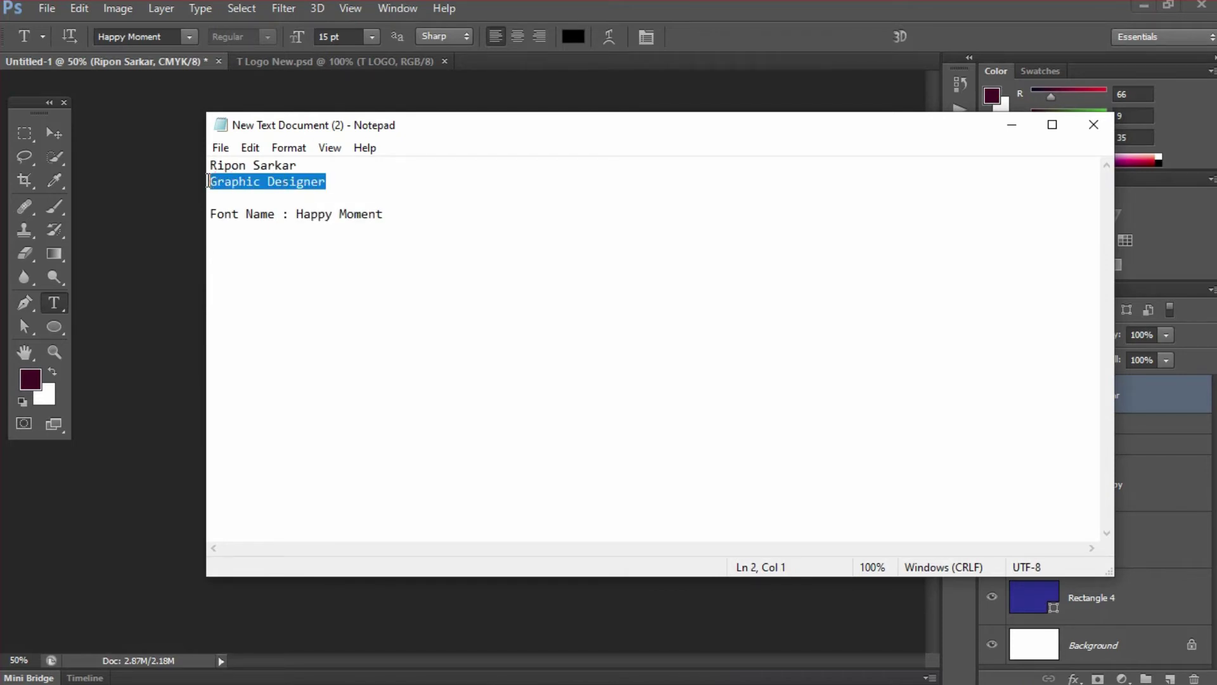
pyautogui.hotkey('alt', 'Tab')
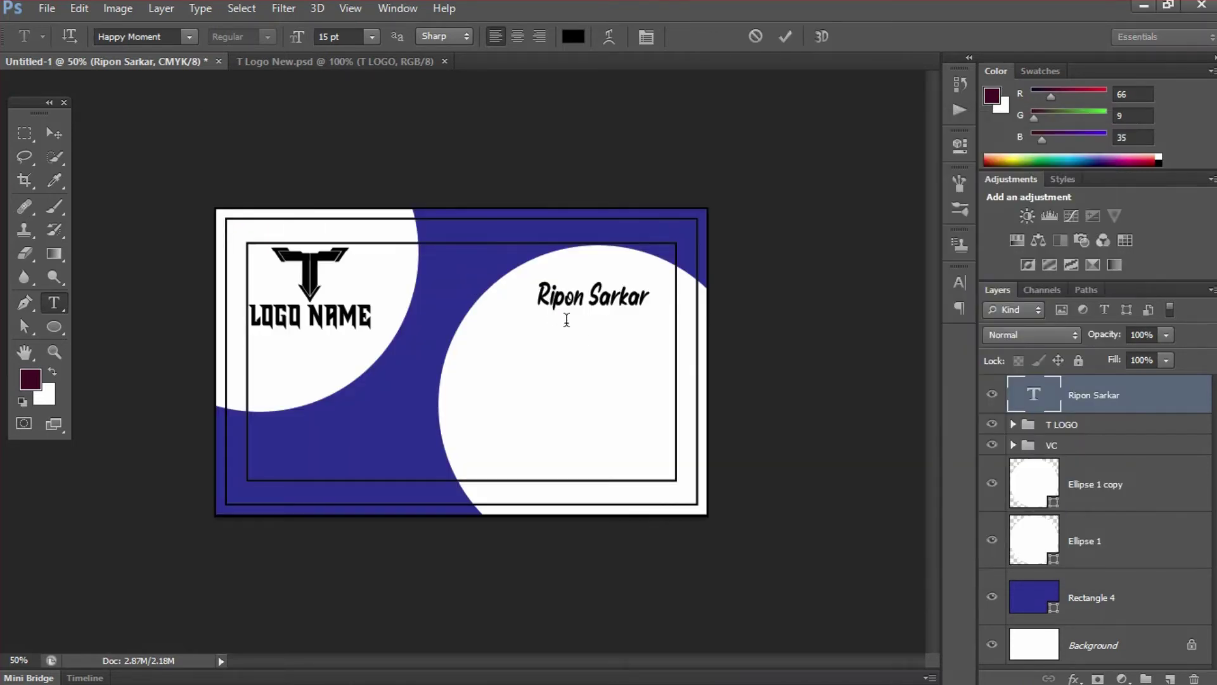
pyautogui.click(553, 317)
pyautogui.hotkey('ctrl', 'v')
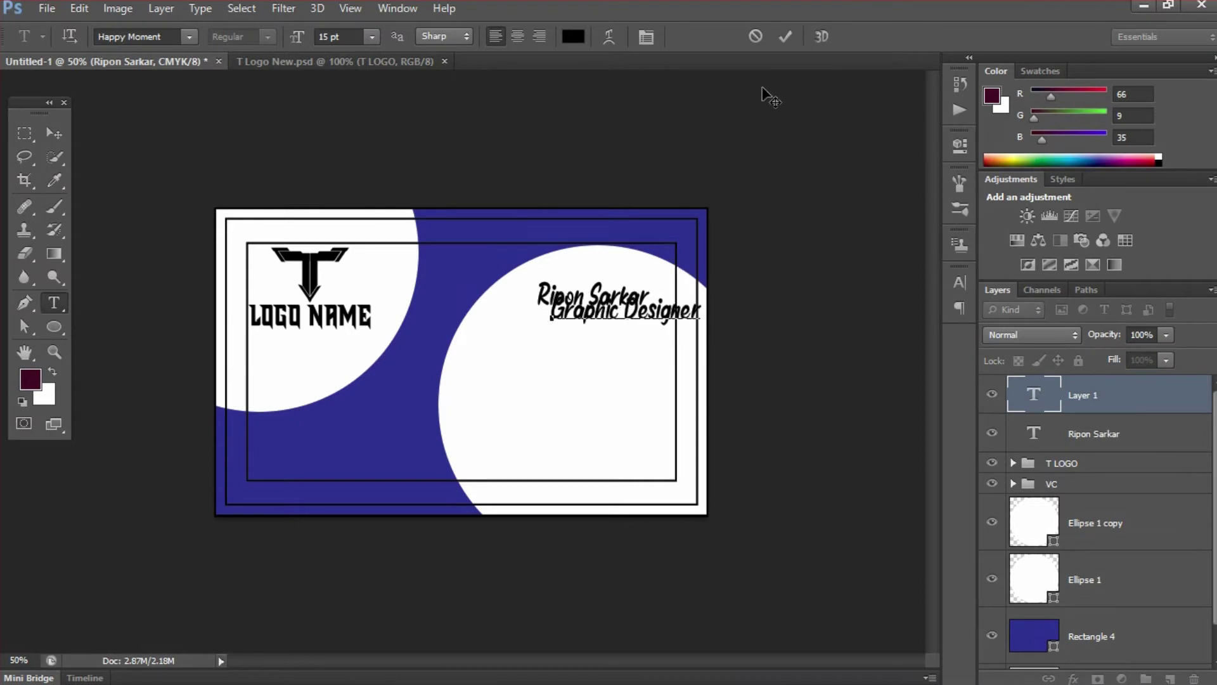
pyautogui.click(785, 36)
# - Set the Graphic Designer text to Arial Regular, 8 pt
pyautogui.click(158, 36)
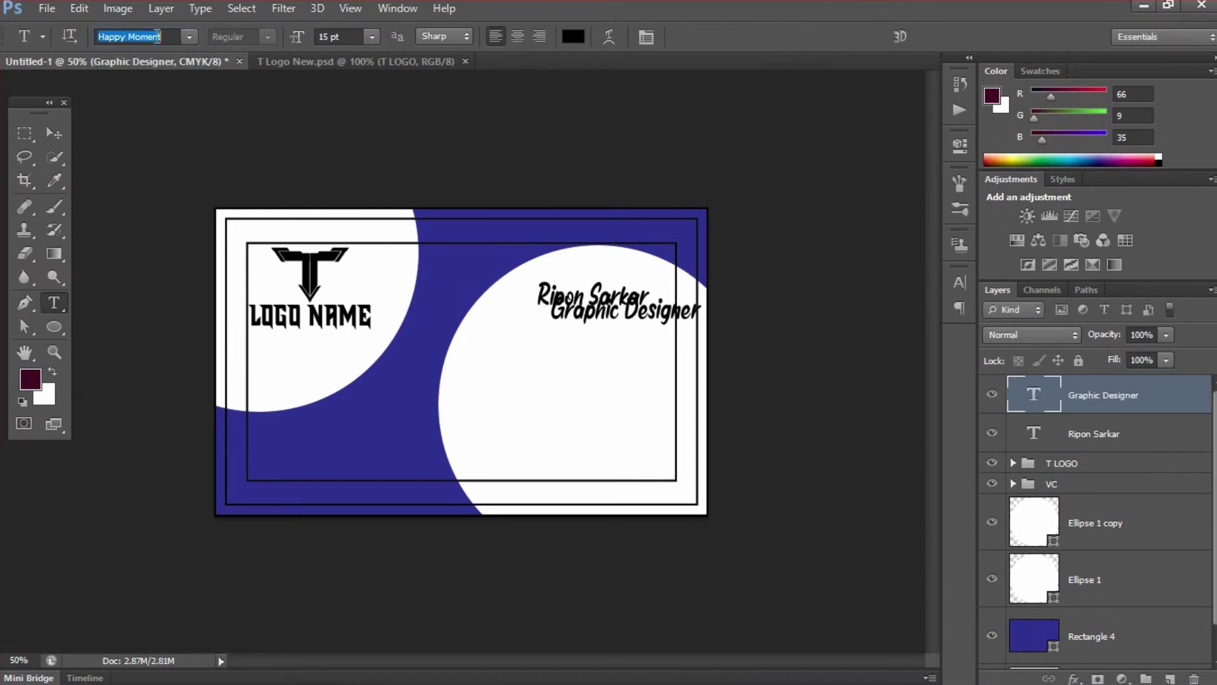
pyautogui.write('Arial')
pyautogui.press('Return')
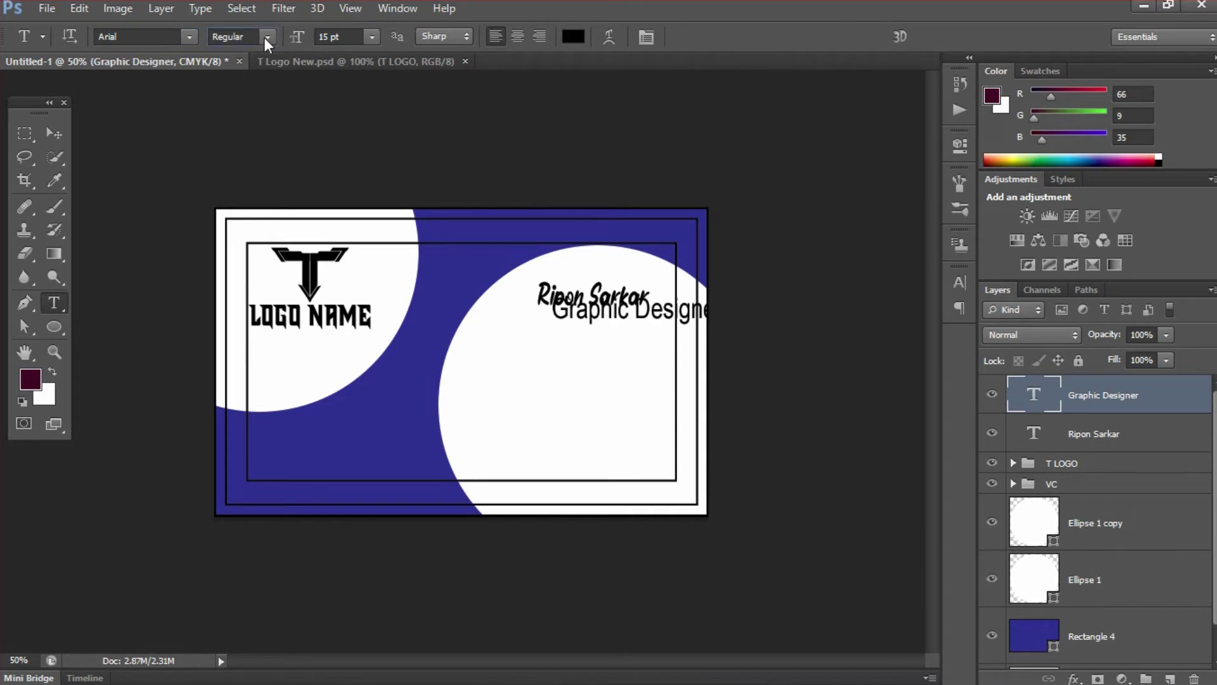
pyautogui.click(265, 38)
pyautogui.click(263, 54)
pyautogui.moveTo(348, 37); pyautogui.dragTo(282, 29)
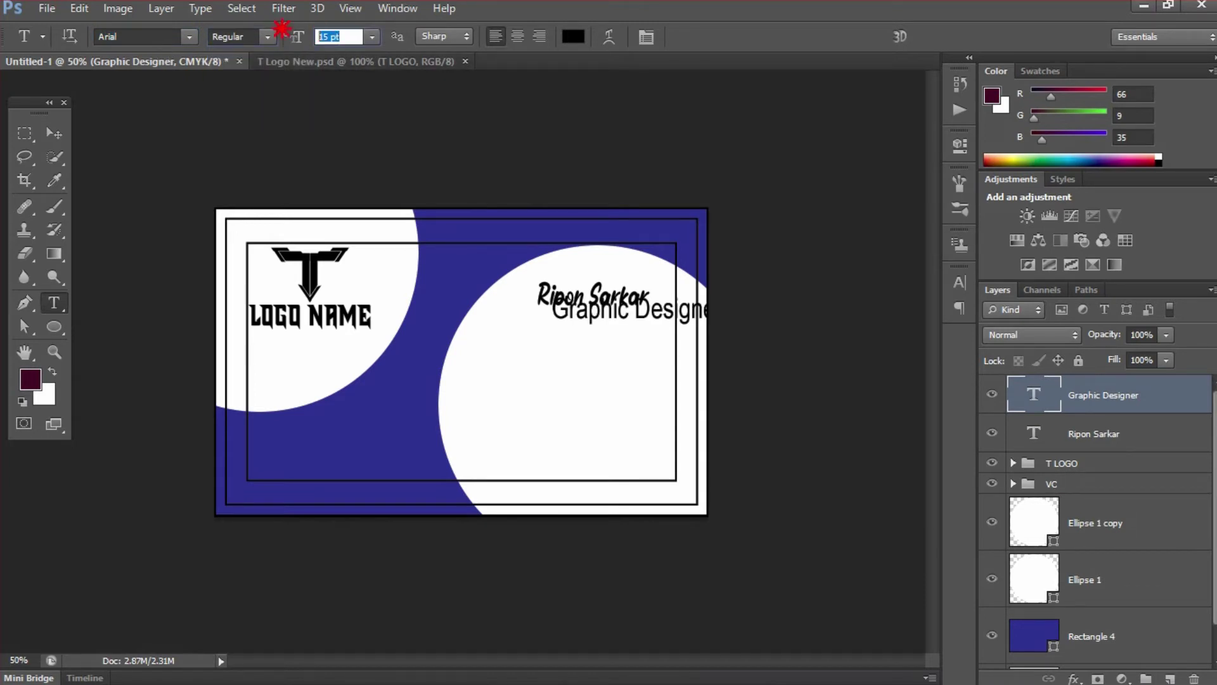
pyautogui.write('8')
pyautogui.press('Return')
pyautogui.moveTo(595, 304)
pyautogui.mouseDown()
pyautogui.moveTo(648, 353)
pyautogui.moveTo(632, 359)
pyautogui.mouseUp()
pyautogui.press('v')
# - Centre the title under the name, then reselect only the Graphic Designer layer
pyautogui.keyDown('shift'); pyautogui.click(1064, 437); pyautogui.keyUp('shift')
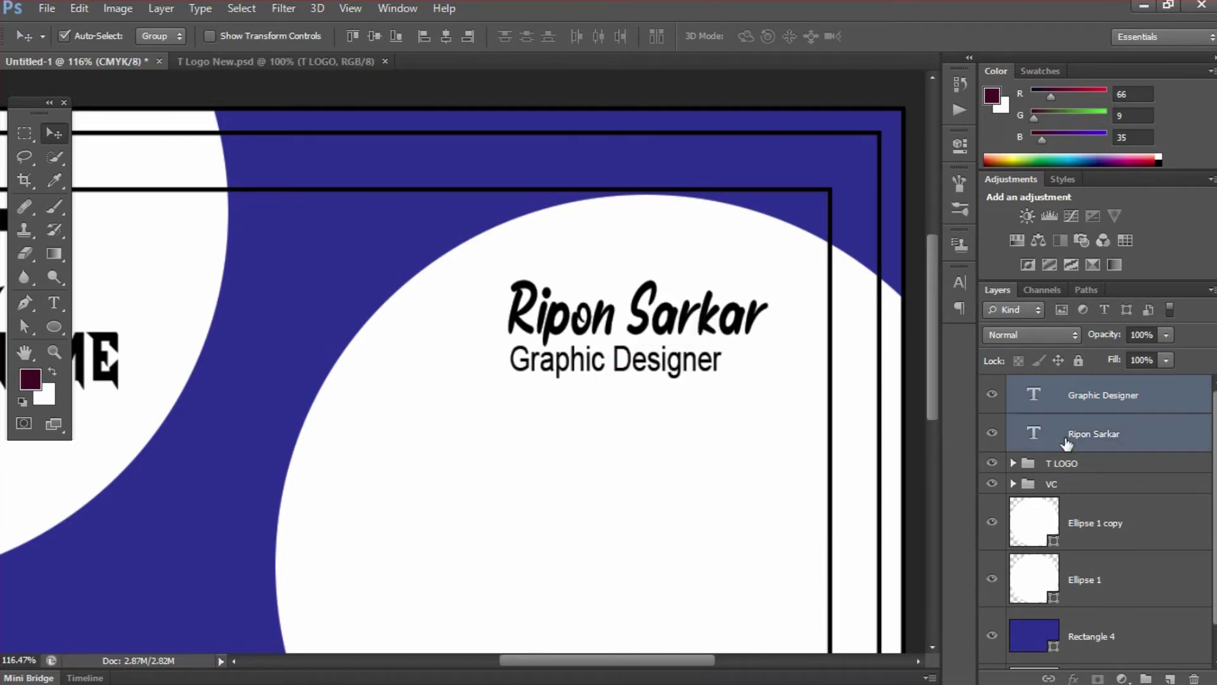
pyautogui.click(446, 36)
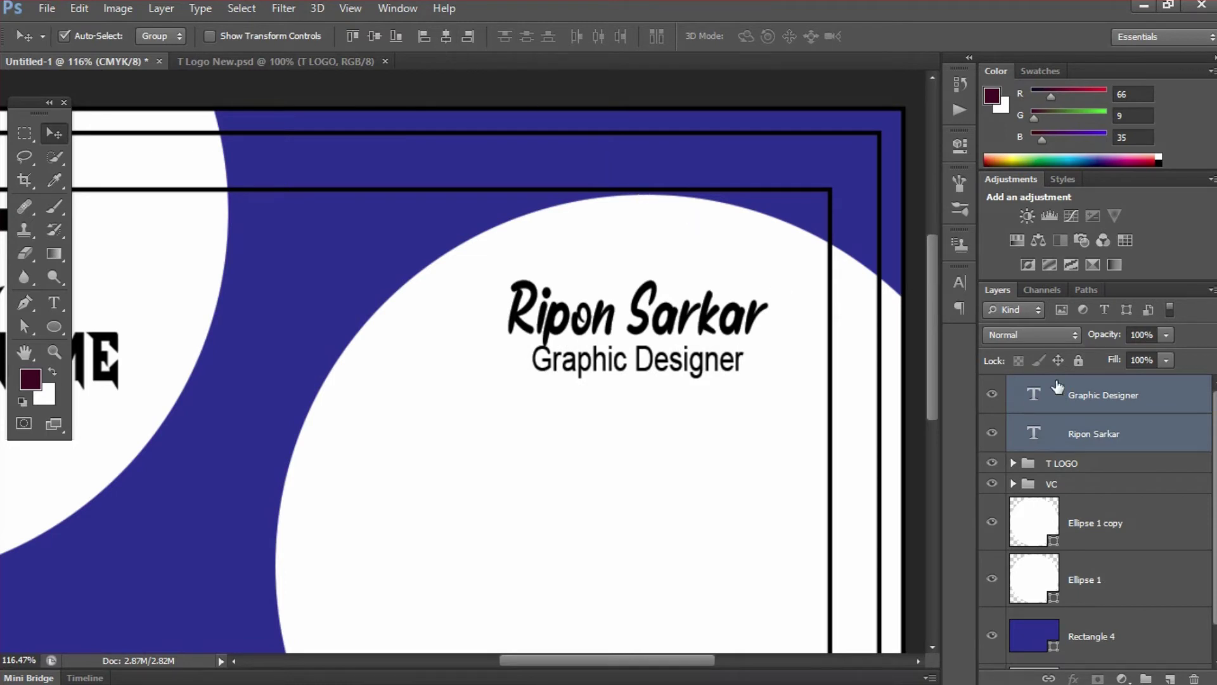
pyautogui.click(1118, 396)
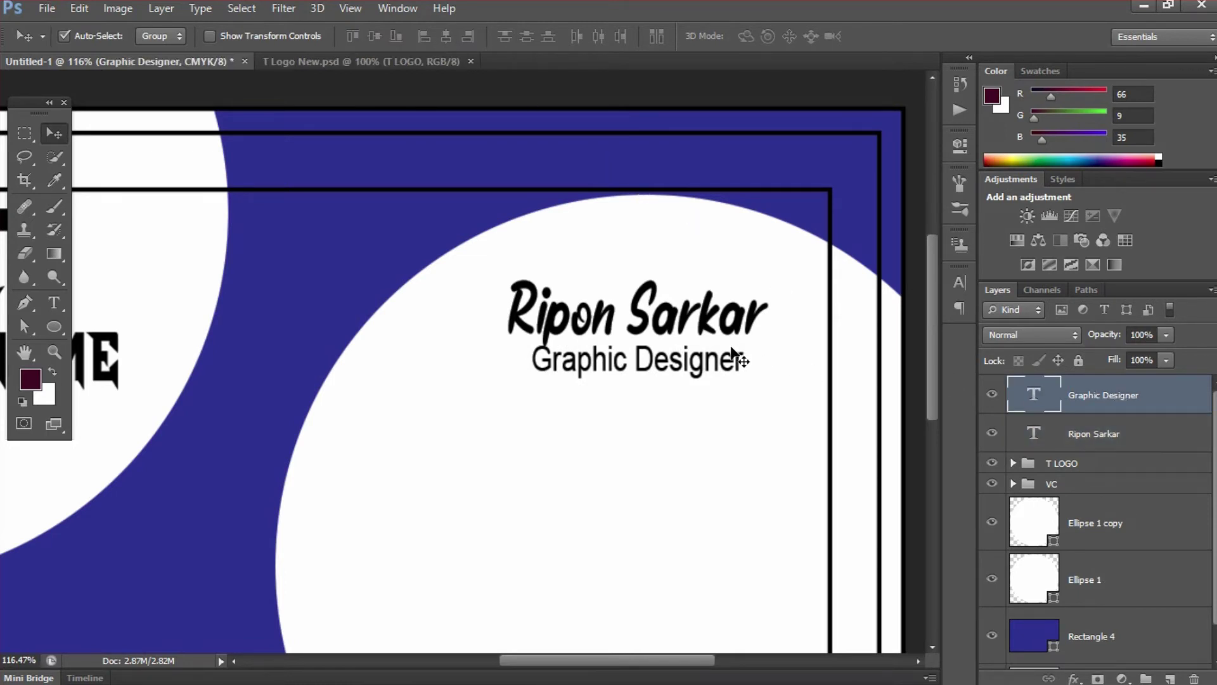
pyautogui.click(1087, 435)
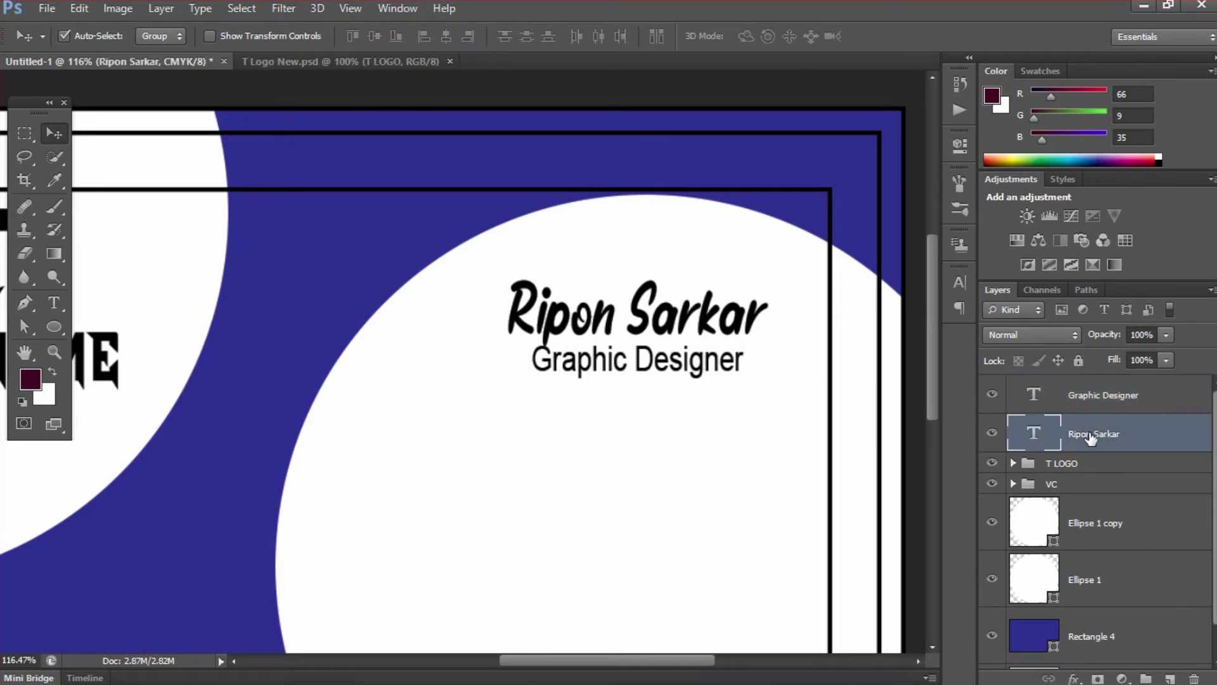
pyautogui.click(1090, 399)
# - Give the title tracking 200 with Metrics kerning, and centre name and title together
pyautogui.click(960, 282)
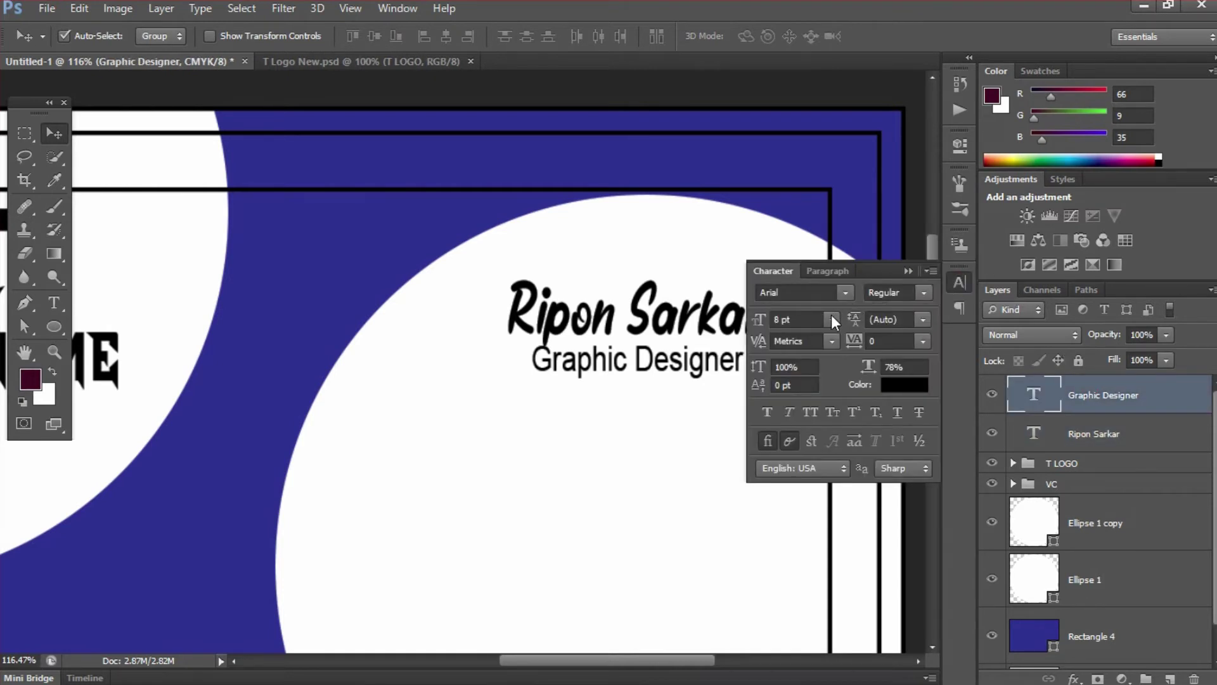
pyautogui.click(831, 341)
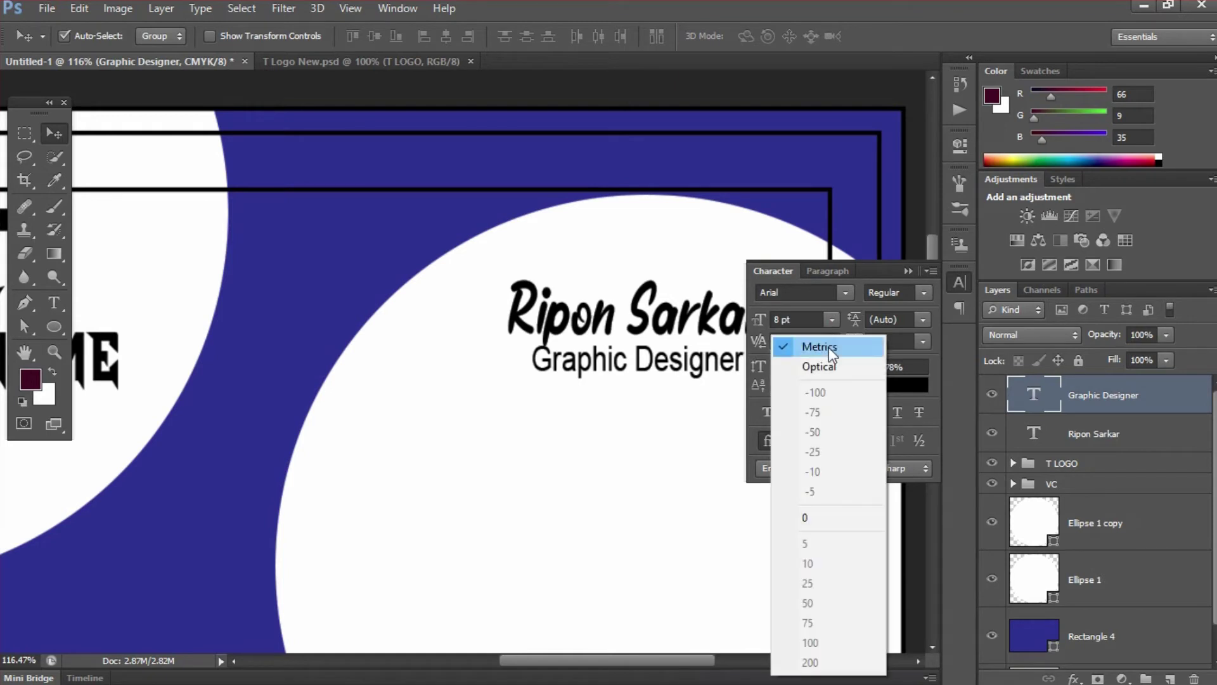
pyautogui.click(823, 343)
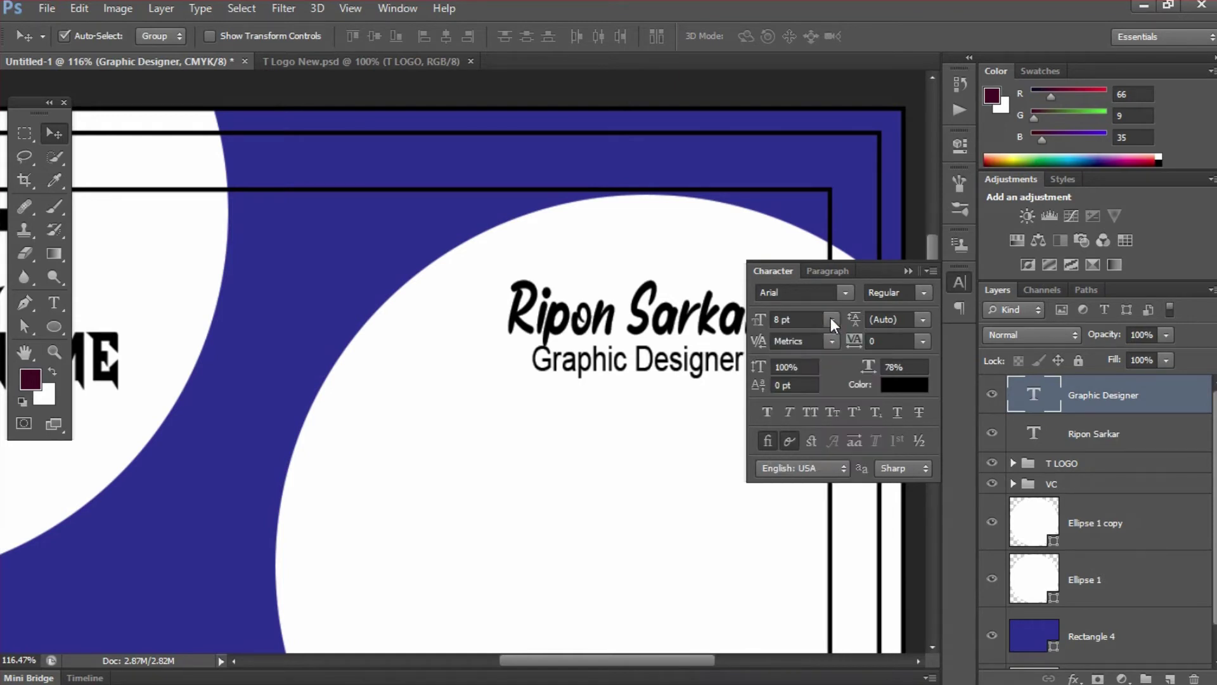
pyautogui.click(922, 342)
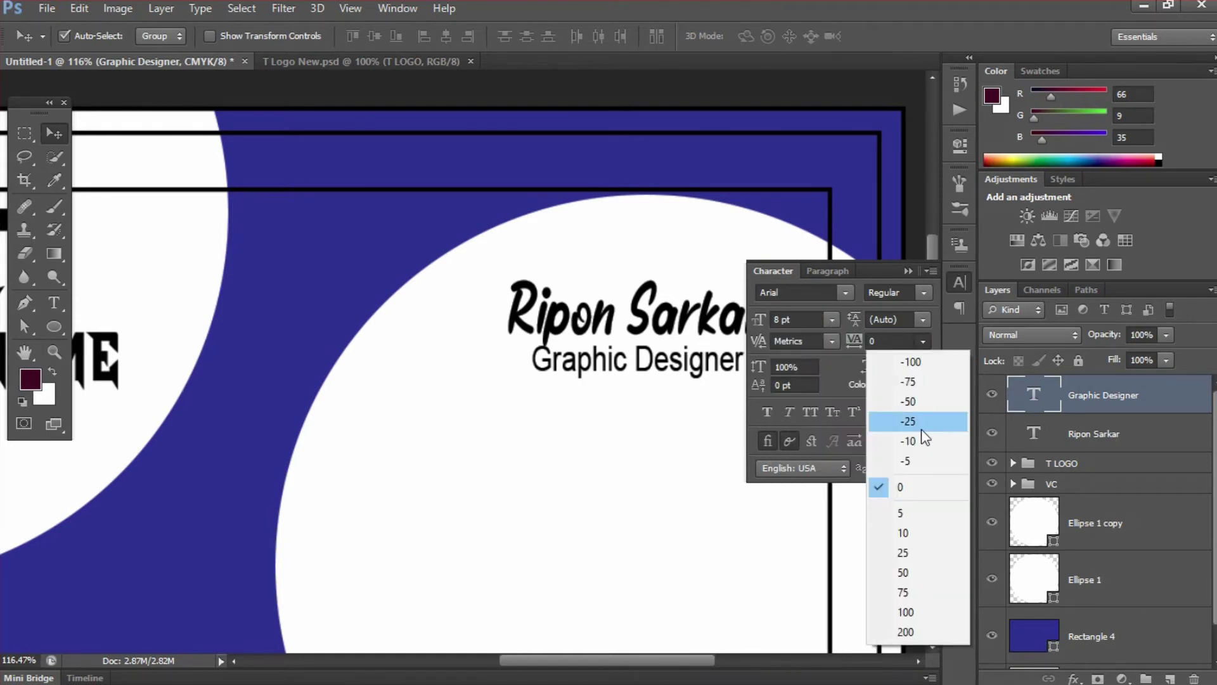
pyautogui.click(899, 631)
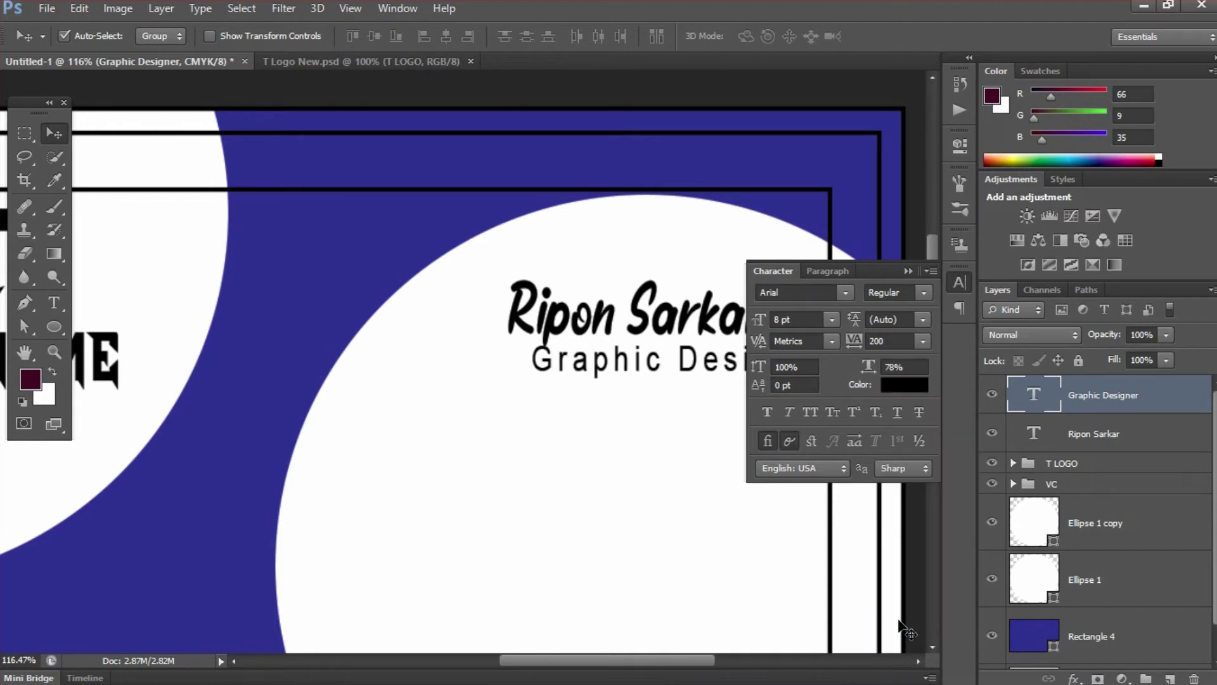
pyautogui.click(907, 271)
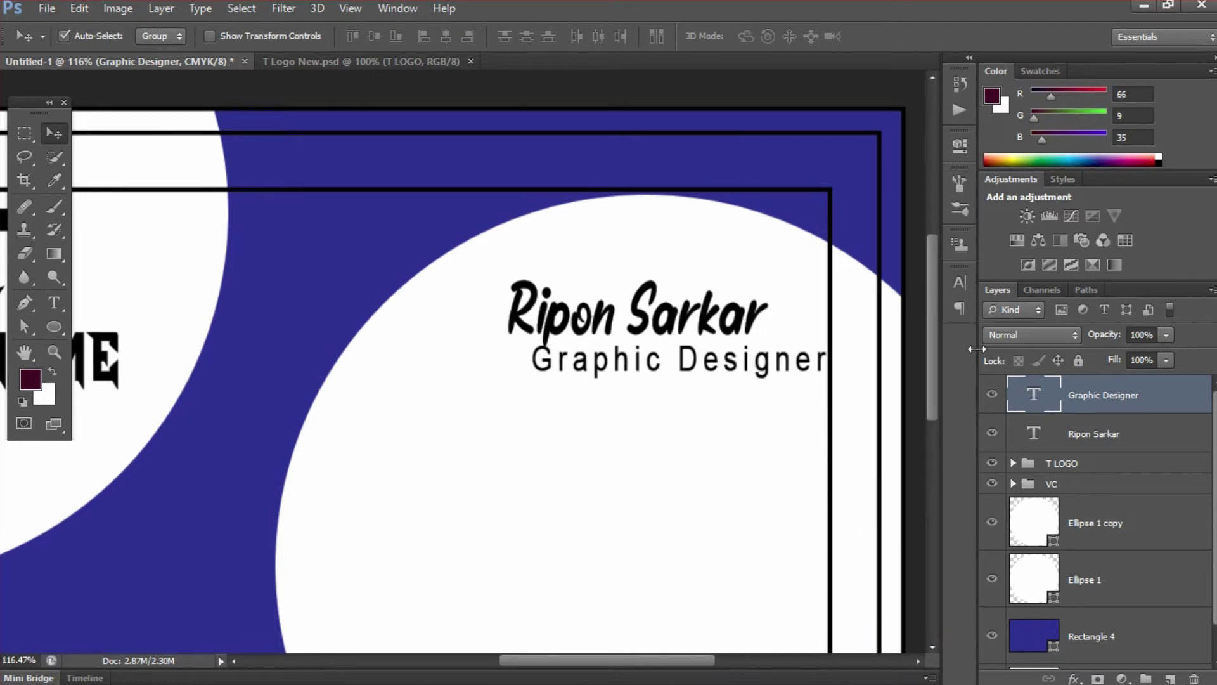
pyautogui.keyDown('shift'); pyautogui.click(1083, 436); pyautogui.keyUp('shift')
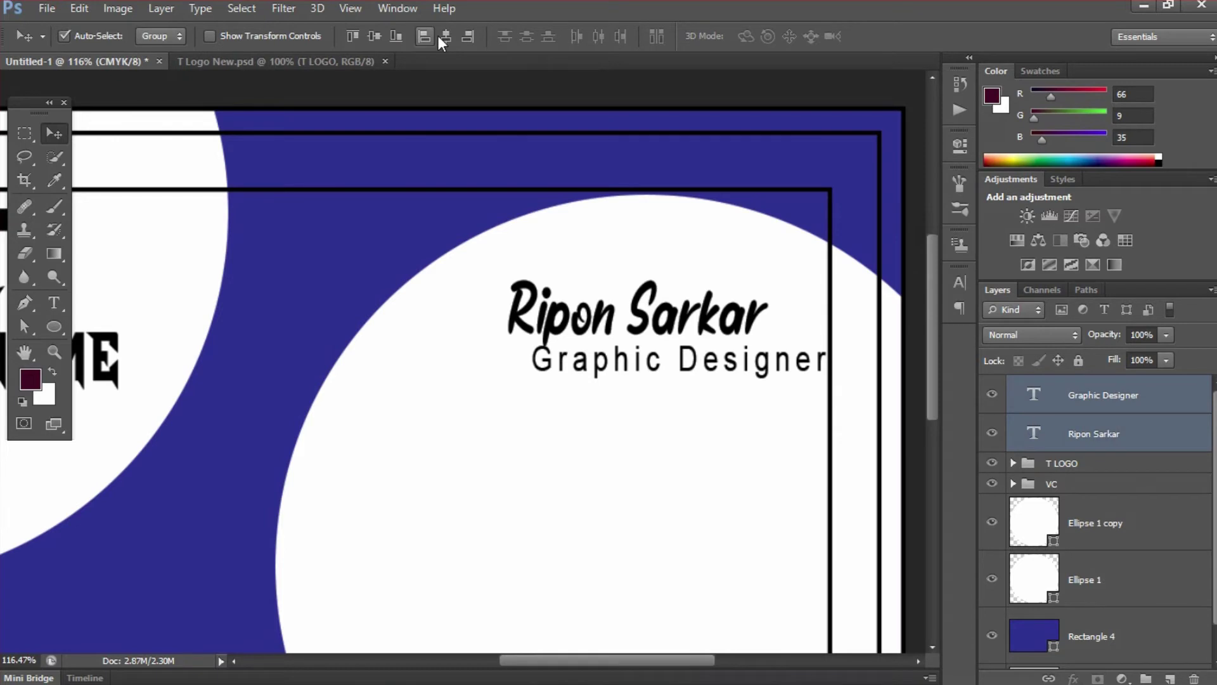
pyautogui.click(441, 37)
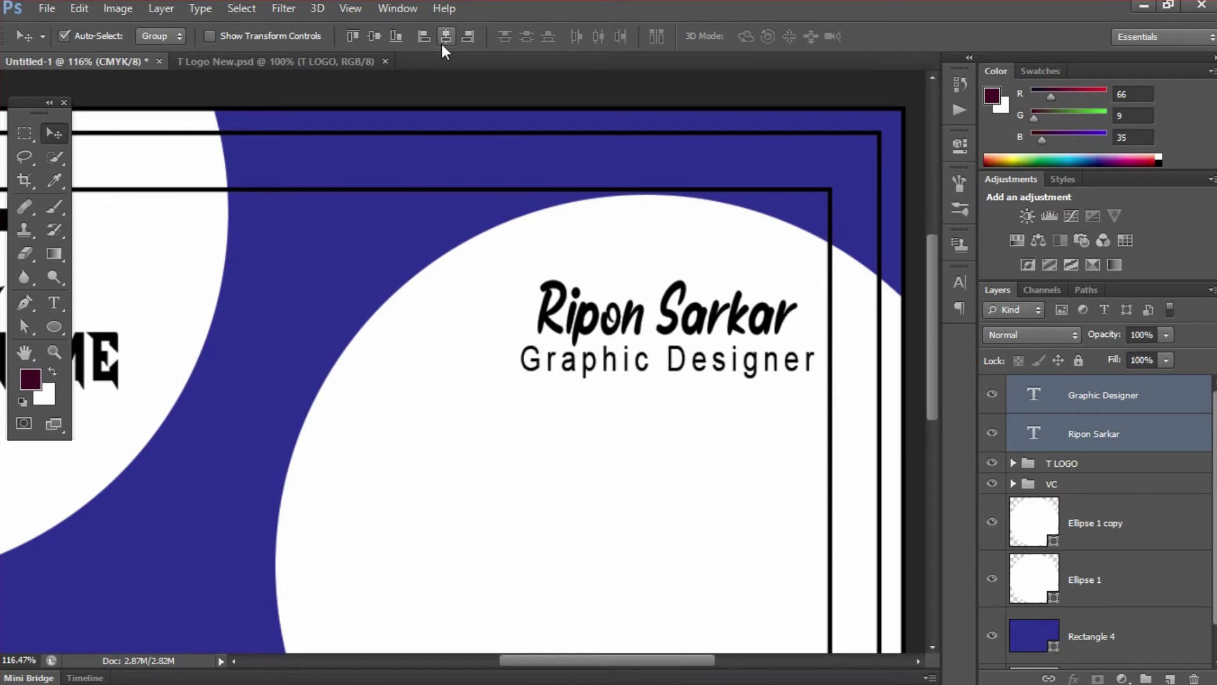
# - Change the Graphic Designer title's tracking to 150
pyautogui.click(958, 285)
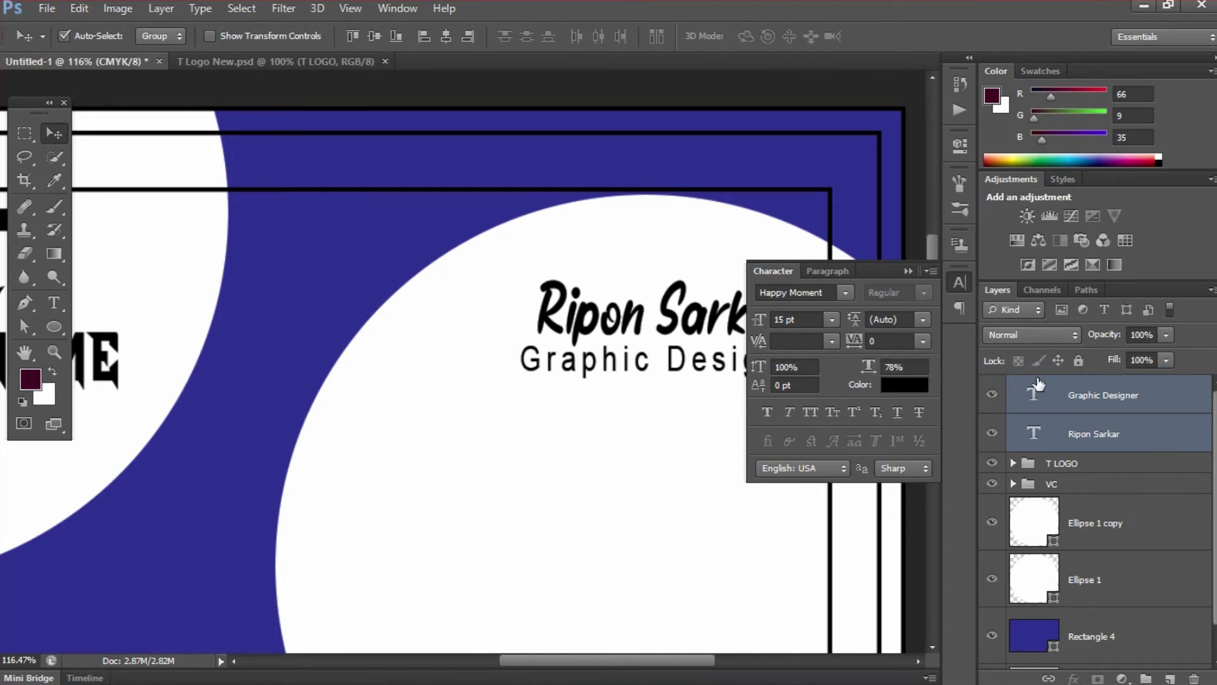
pyautogui.click(1084, 396)
pyautogui.click(852, 341)
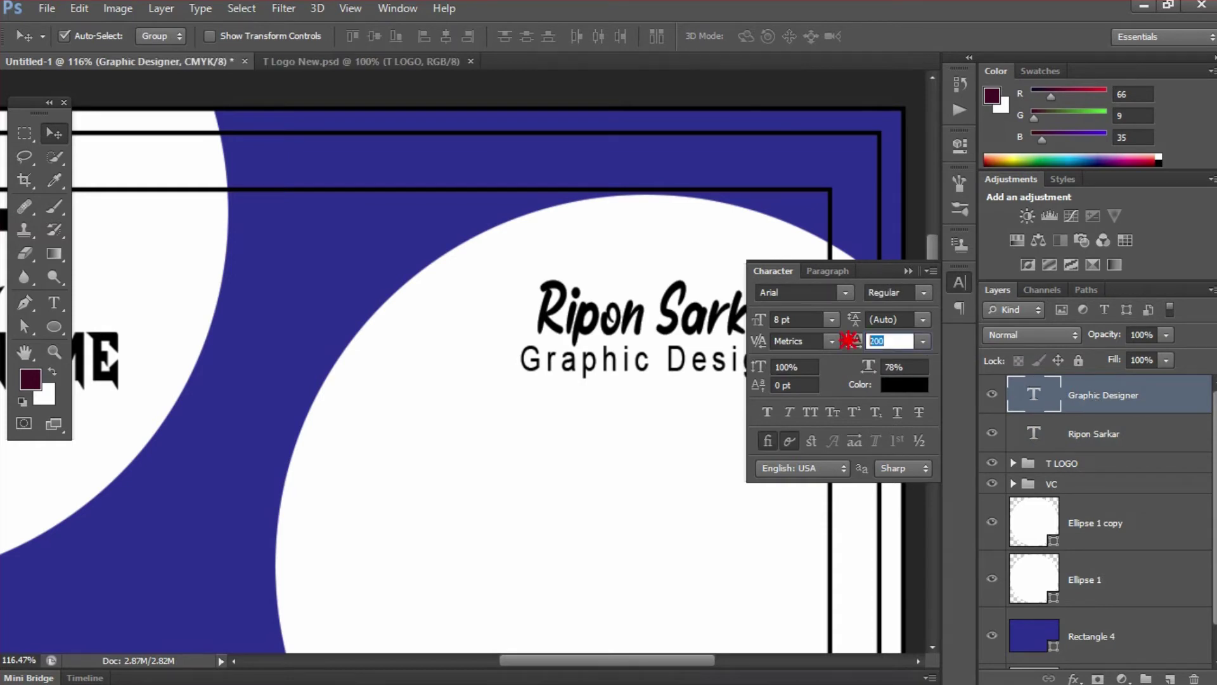
pyautogui.write('150')
pyautogui.press('Return')
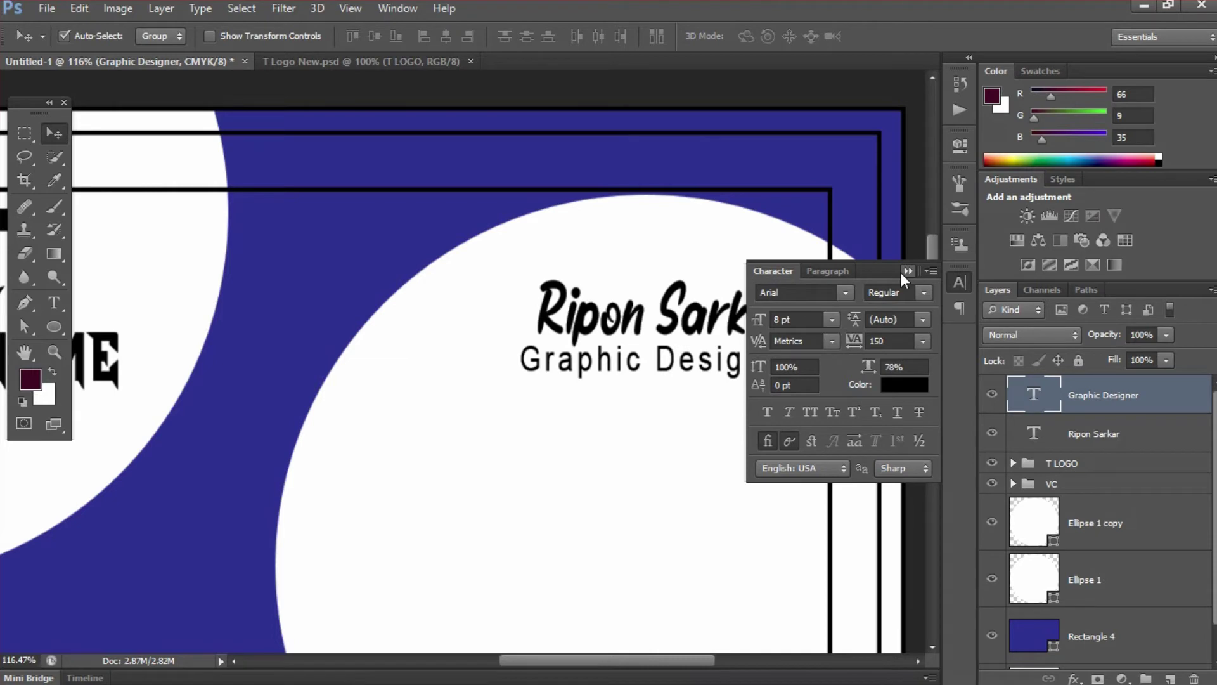
pyautogui.click(907, 271)
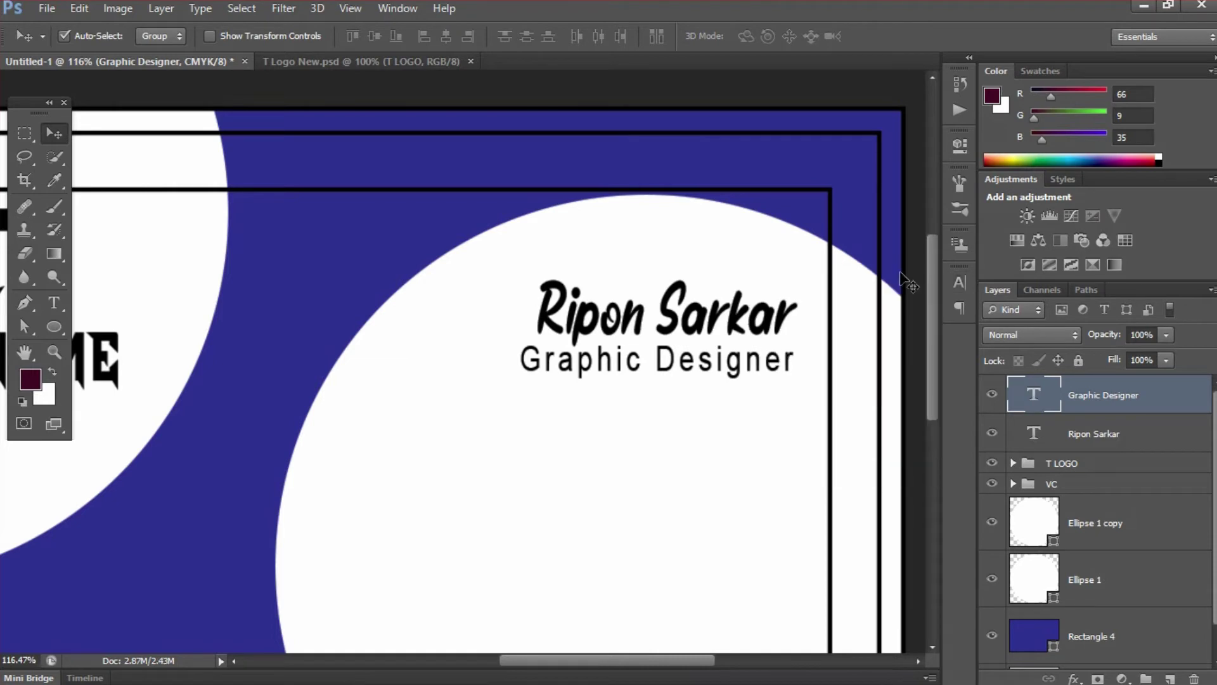
# - Settle the title's tracking at 100 and centre name and title horizontally
pyautogui.click(960, 282)
pyautogui.click(894, 338)
pyautogui.click(854, 341)
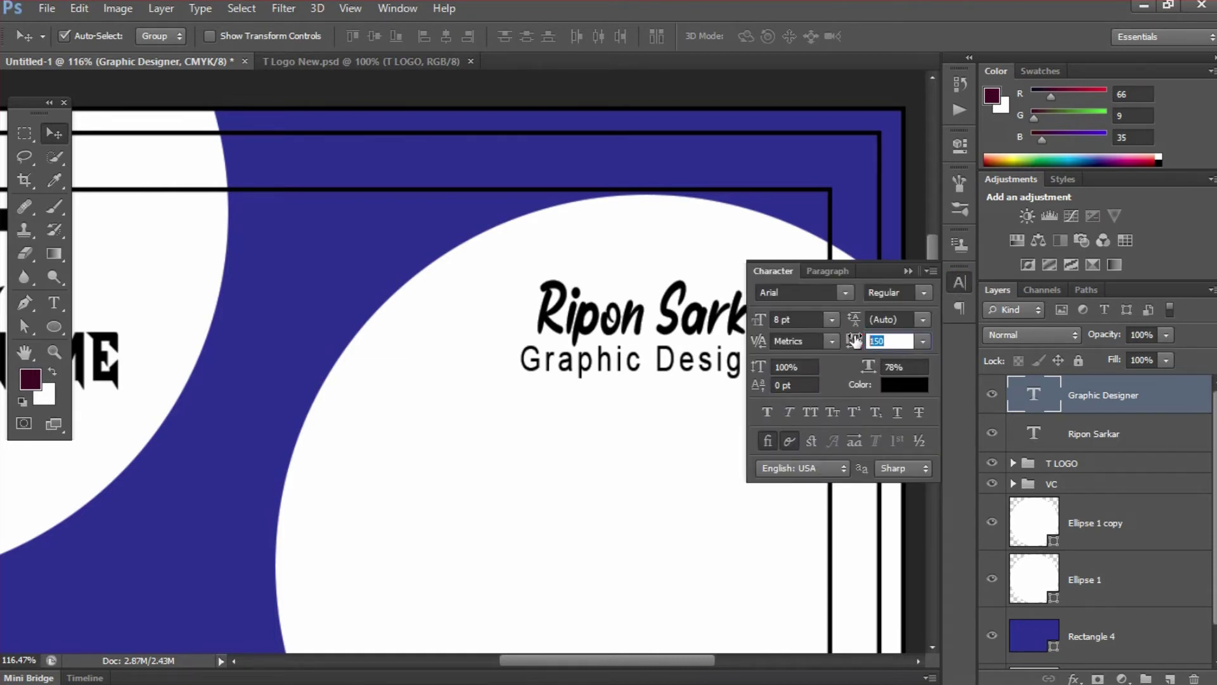
pyautogui.write('100')
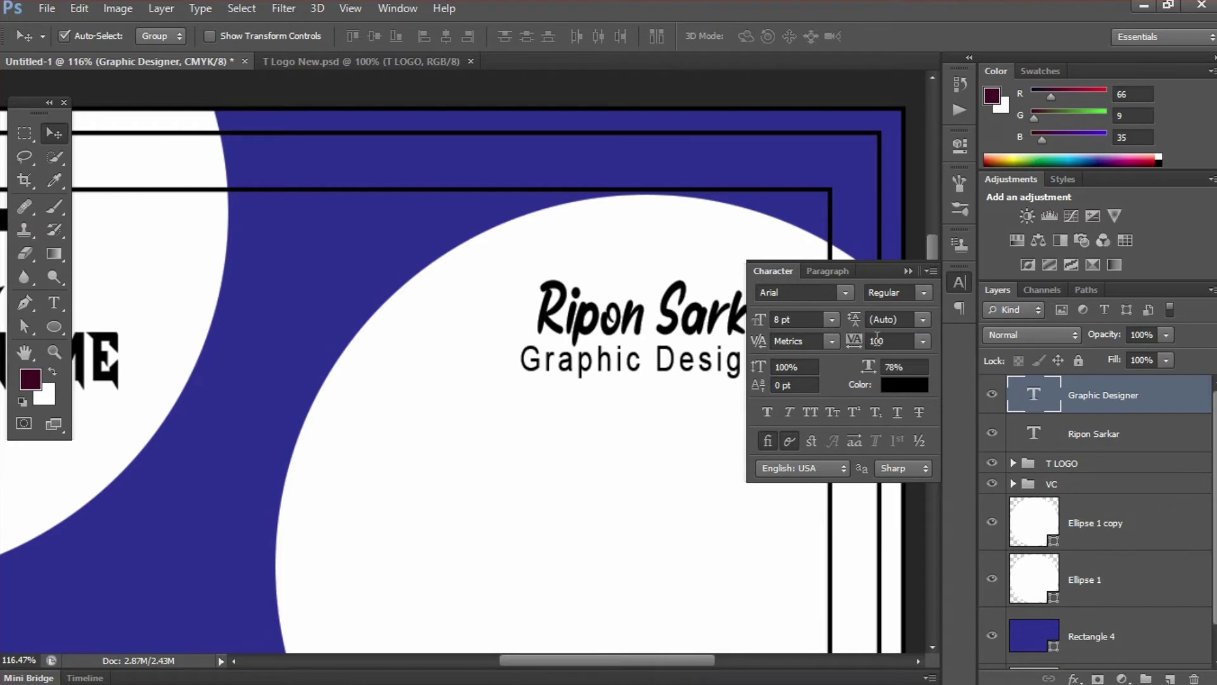
pyautogui.press('Return')
pyautogui.click(909, 272)
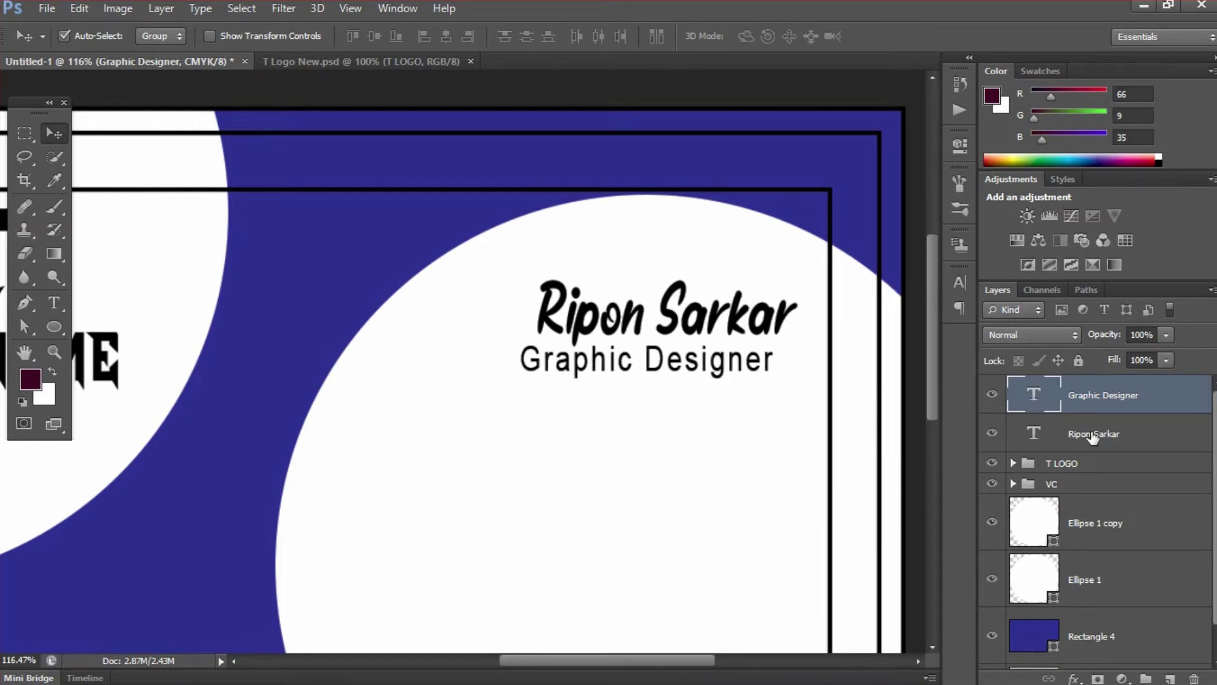
pyautogui.keyDown('shift'); pyautogui.click(1091, 434); pyautogui.keyUp('shift')
pyautogui.click(445, 37)
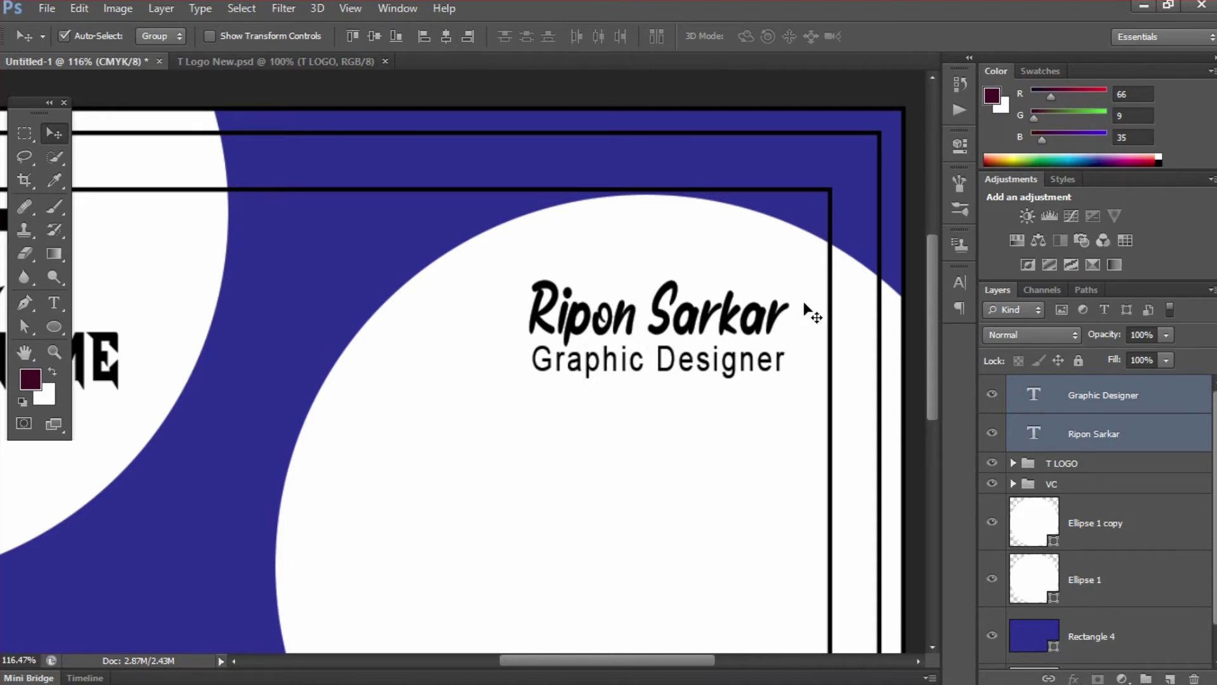
# - Colour the name text blue (#2e3192) by sampling the card's blue shape
pyautogui.click(1071, 400)
pyautogui.click(1072, 437)
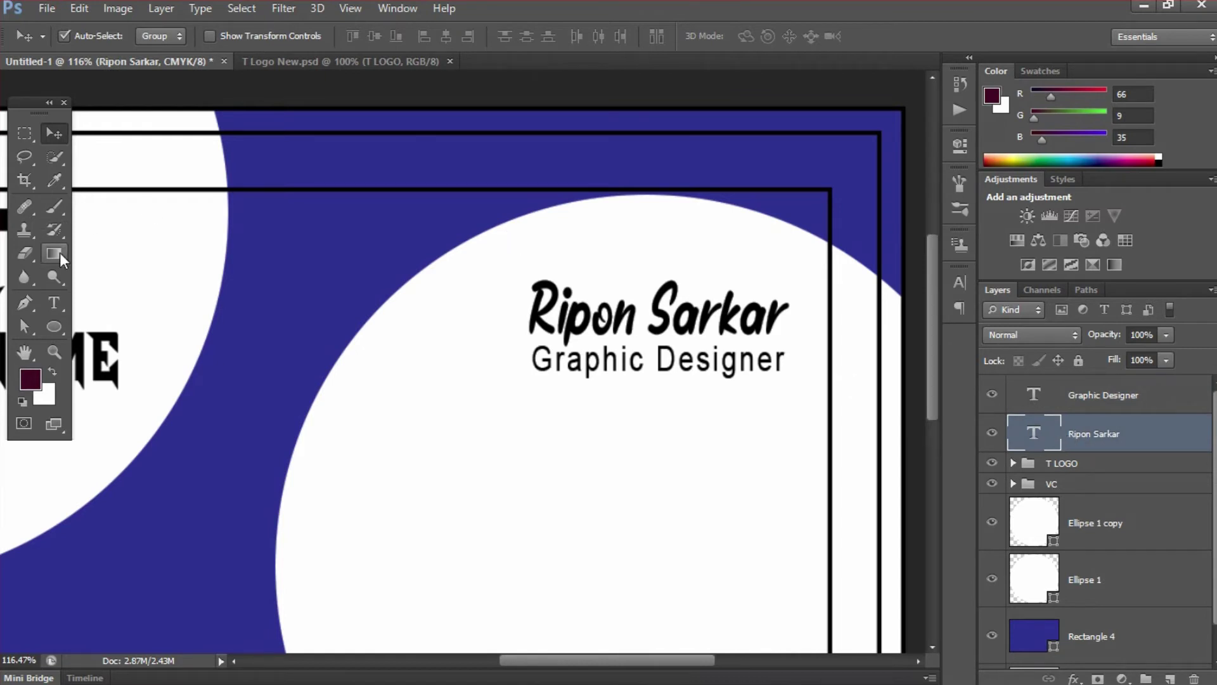
pyautogui.press('t')
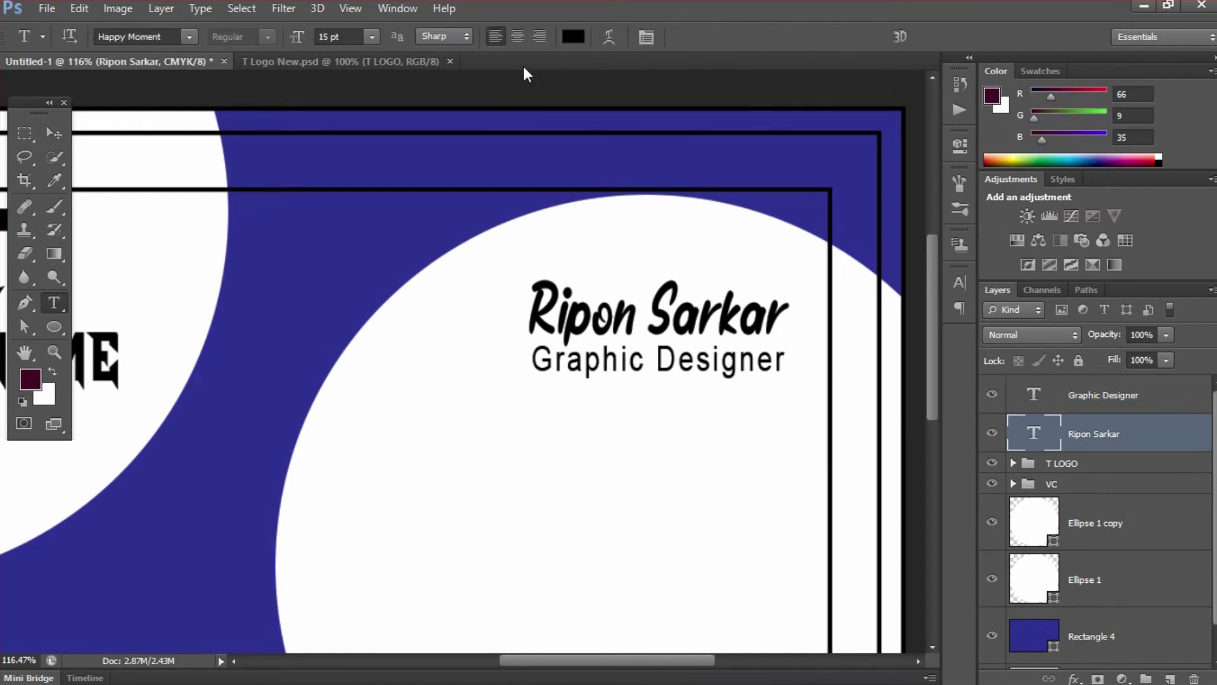
pyautogui.click(573, 37)
pyautogui.click(426, 212)
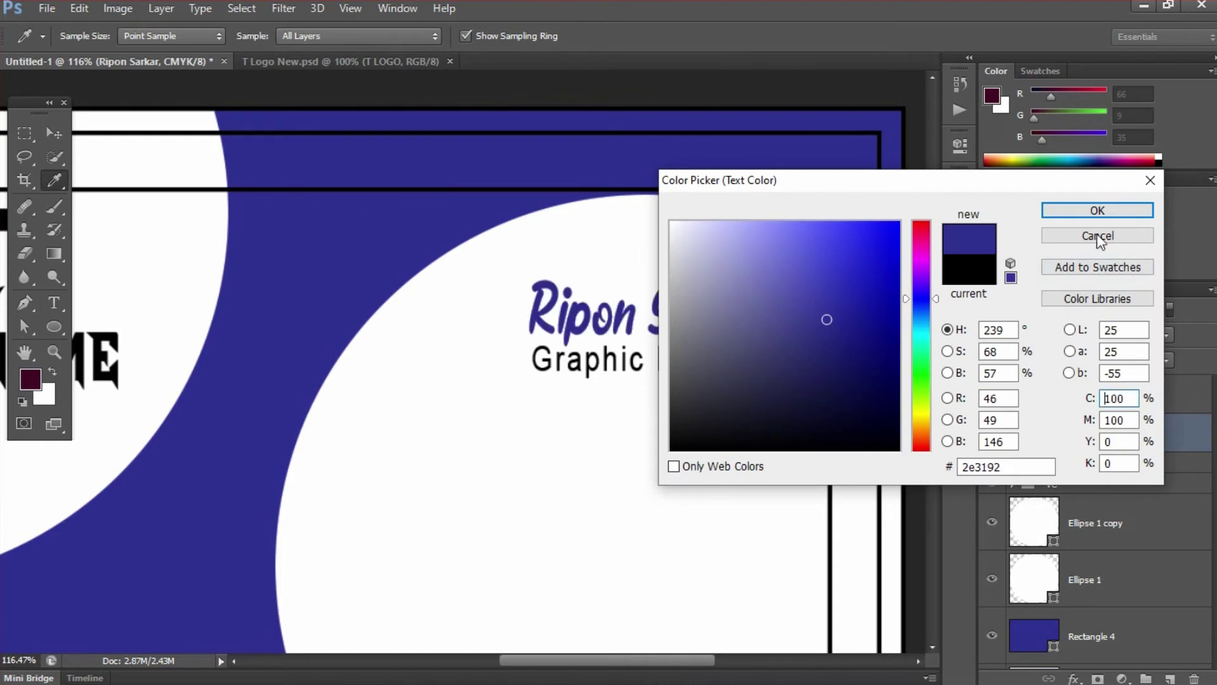
pyautogui.click(1085, 211)
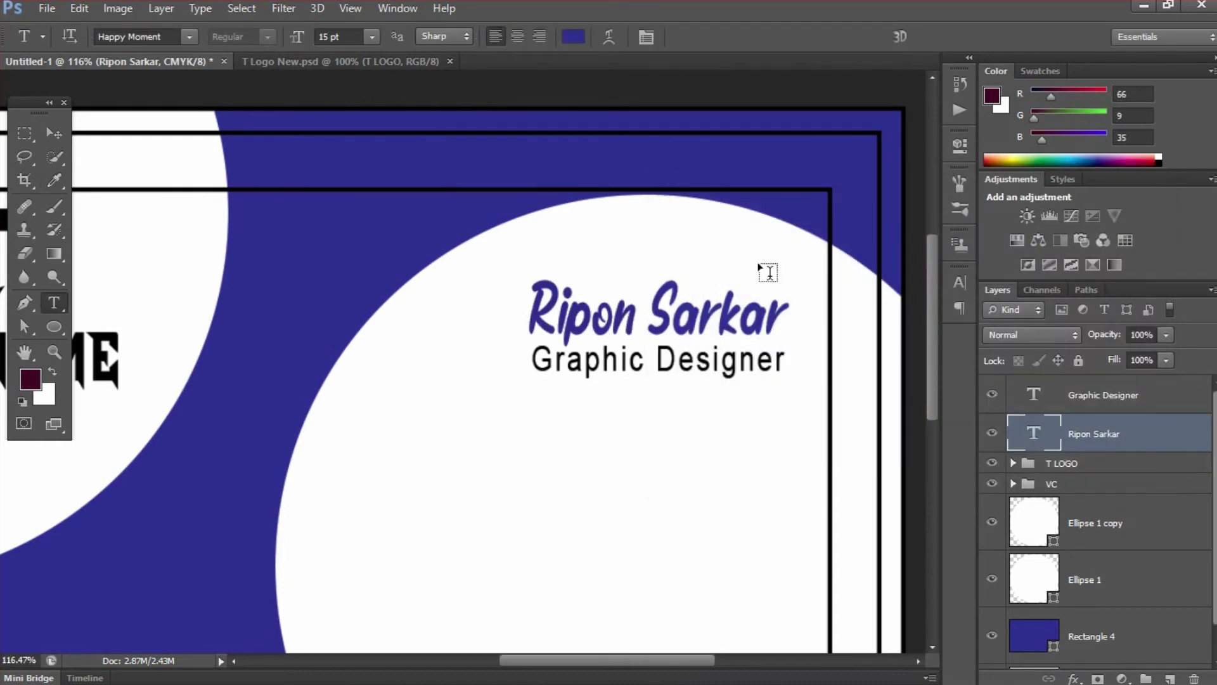
pyautogui.hotkey('ctrl', '-')
pyautogui.hotkey('ctrl', '-')
pyautogui.hotkey('ctrl', '-')
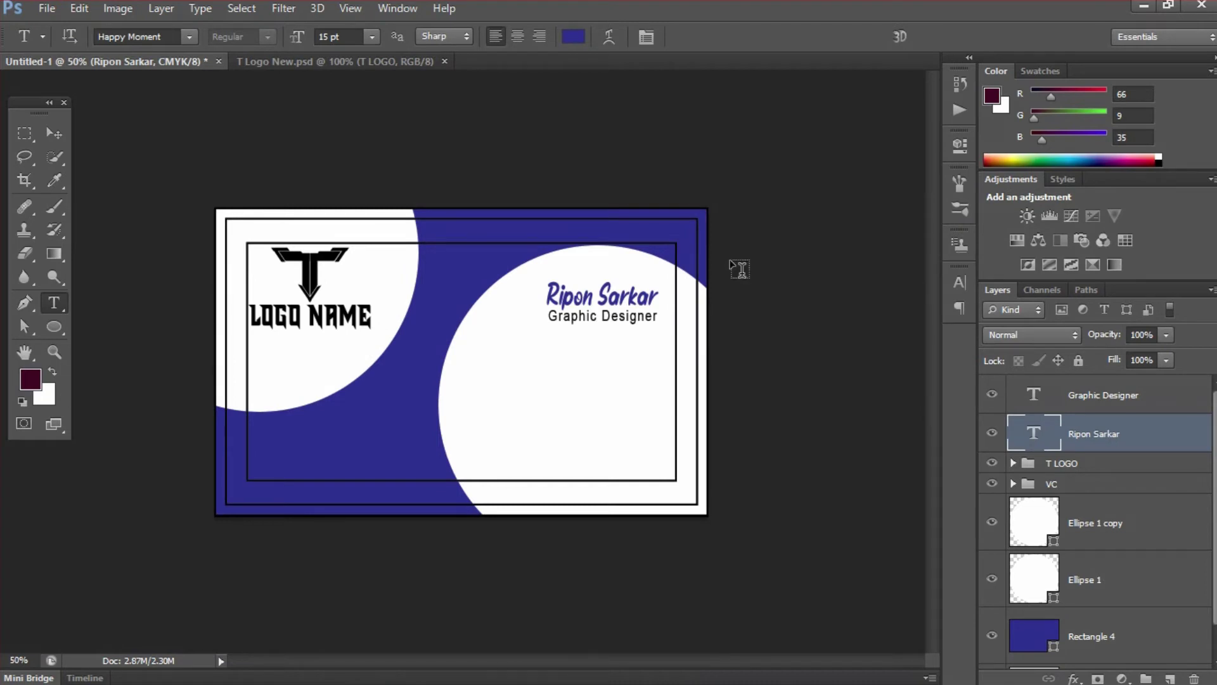
pyautogui.press('v')
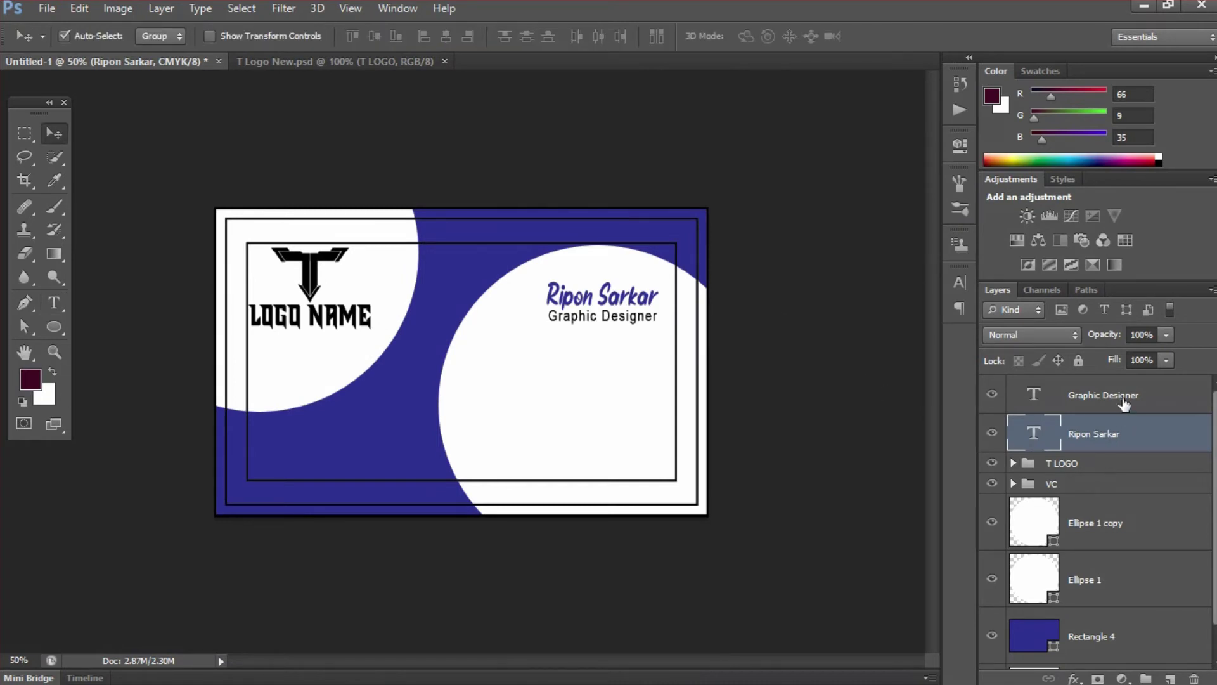
# - Group the name and title layers into a group named 'Name'
pyautogui.keyDown('shift'); pyautogui.click(1122, 399); pyautogui.keyUp('shift')
pyautogui.click(1114, 394)
pyautogui.doubleClick(1068, 385)
pyautogui.write('Name')
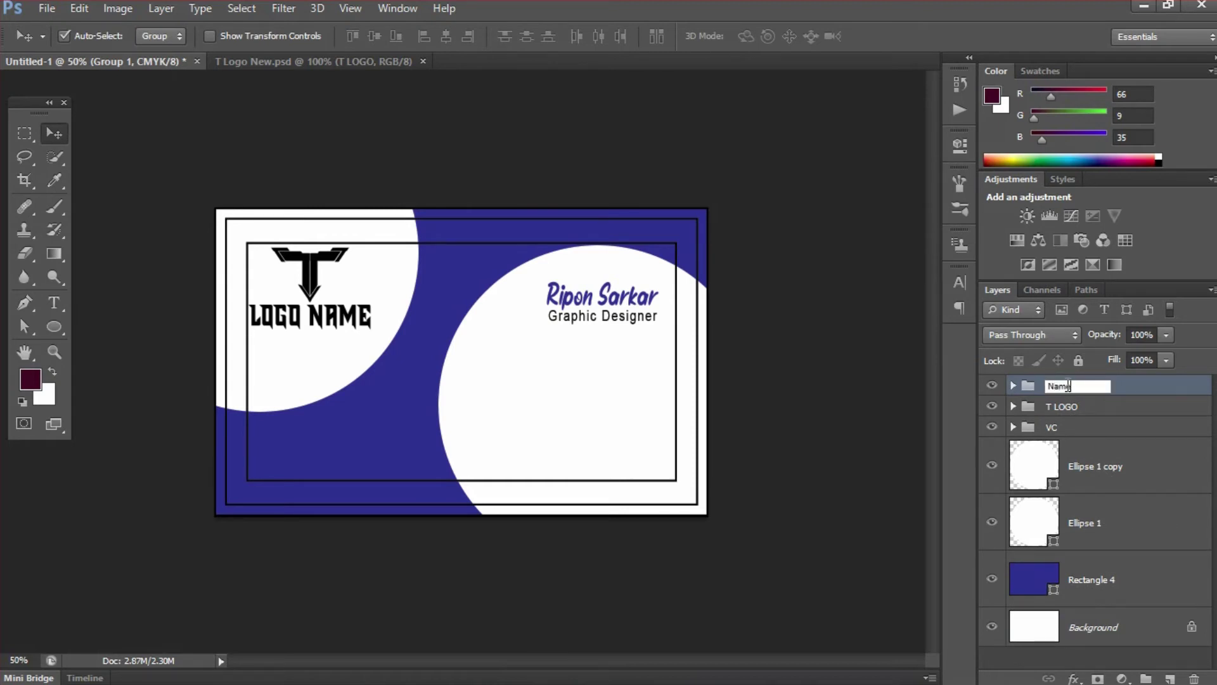
pyautogui.press('Return')
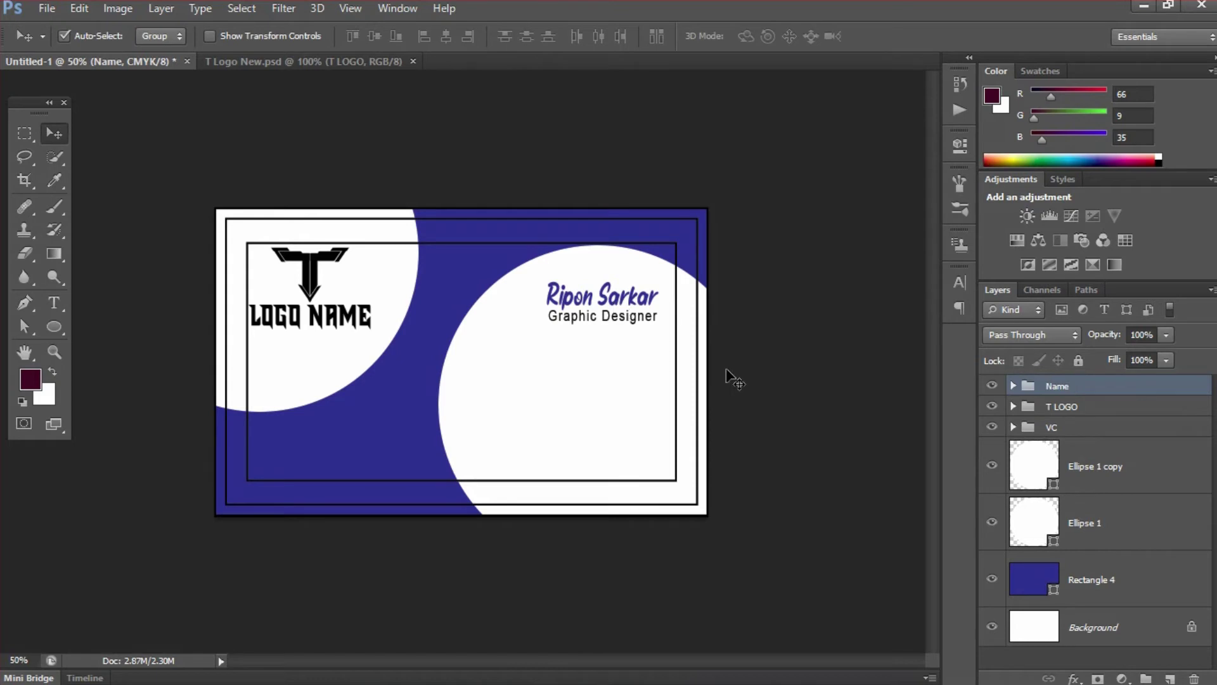
# - Shift the Name group slightly up and right on the card
pyautogui.moveTo(647, 303); pyautogui.dragTo(652, 283)
pyautogui.press('Down')
pyautogui.press('Down')
pyautogui.press('Down')
pyautogui.press('Down')
pyautogui.press('Down')
pyautogui.press('Down')
pyautogui.press('Down')
pyautogui.press('Down')
pyautogui.press('Down')
pyautogui.press('Down')
pyautogui.press('Down')
pyautogui.press('Down')
pyautogui.press('Down')
pyautogui.press('Down')
pyautogui.press('Right')
pyautogui.press('Right')
pyautogui.press('Right')
pyautogui.press('Right')
pyautogui.press('Right')
pyautogui.press('Right')
pyautogui.press('Right')
pyautogui.press('Right')
pyautogui.press('Right')
pyautogui.press('Right')
pyautogui.press('Right')
pyautogui.press('Right')
pyautogui.press('Right')
pyautogui.press('Right')
pyautogui.press('Right')
pyautogui.press('Right')
pyautogui.press('Right')
pyautogui.press('Right')
pyautogui.press('Right')
pyautogui.press('Right')
pyautogui.press('Right')
pyautogui.press('Right')
pyautogui.press('Right')
pyautogui.press('Right')
pyautogui.press('Right')
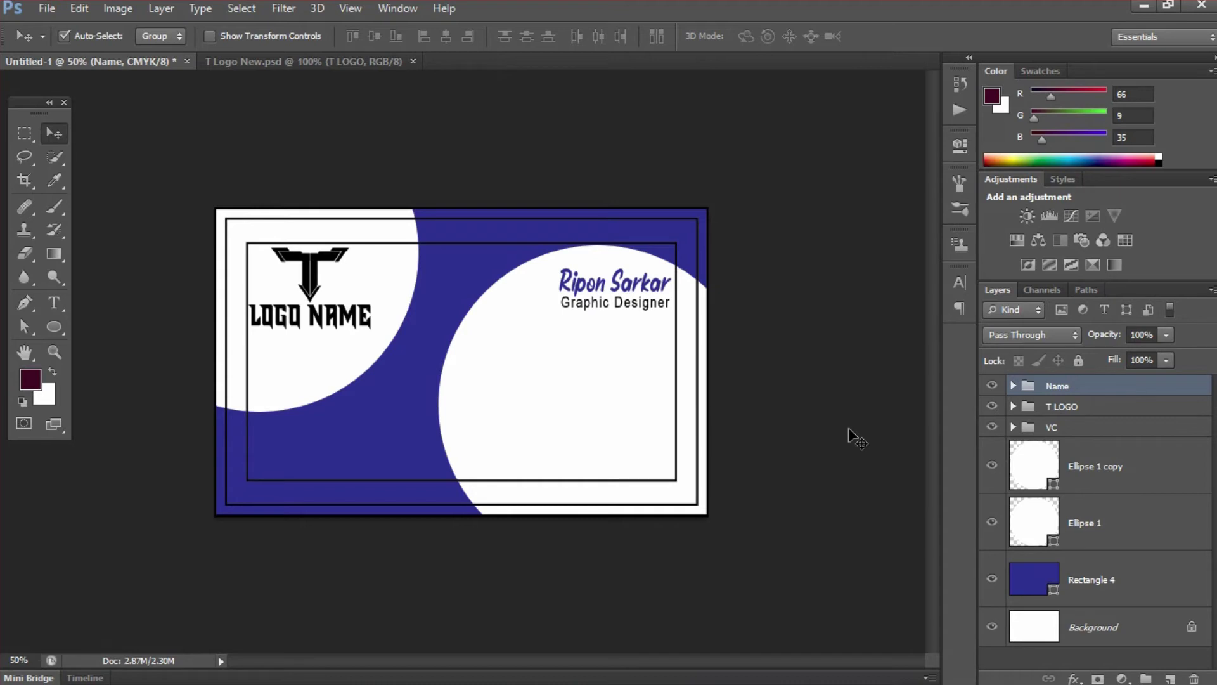
pyautogui.press('Right')
pyautogui.press('Right')
pyautogui.press('Right')
pyautogui.press('Right')
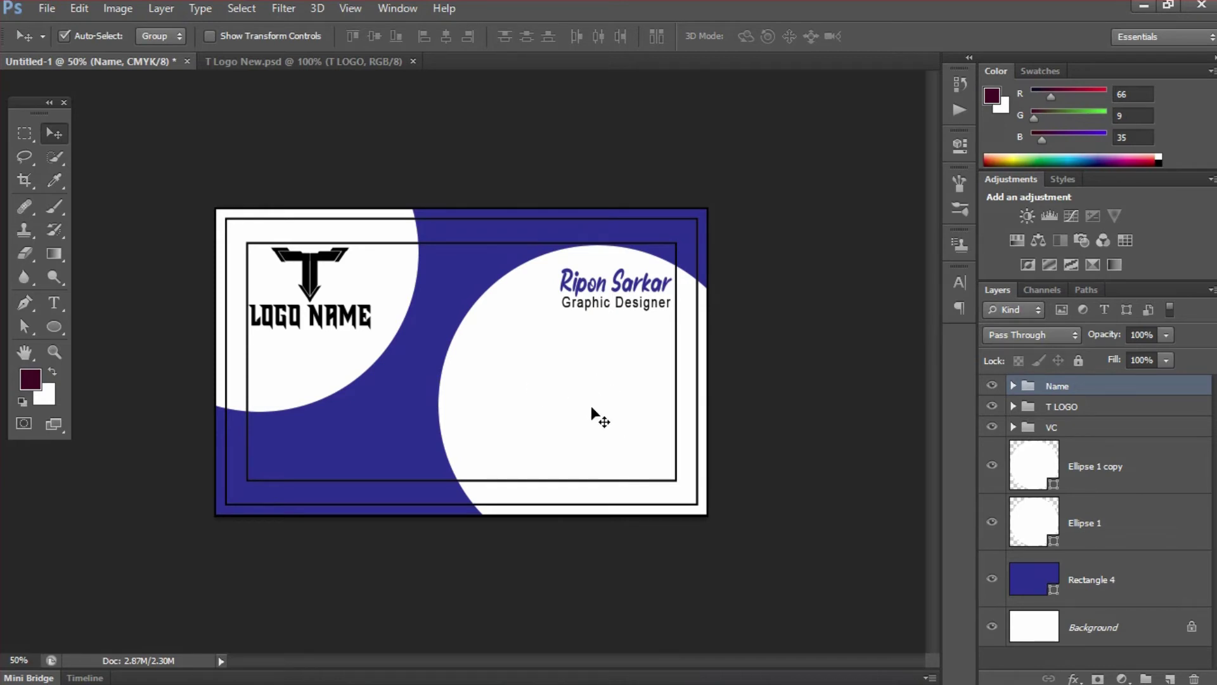
# - Place icon files 01 and 02 (globe and home) onto the card
pyautogui.click(53, 12)
pyautogui.click(121, 301)
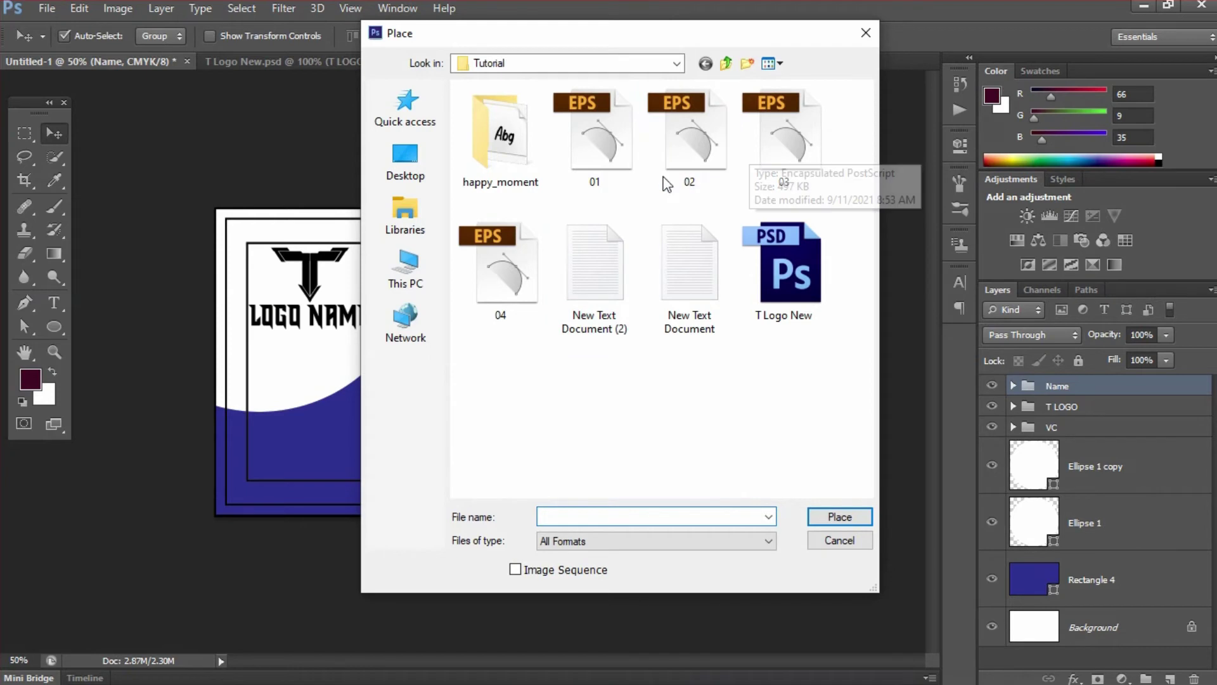
pyautogui.click(599, 155)
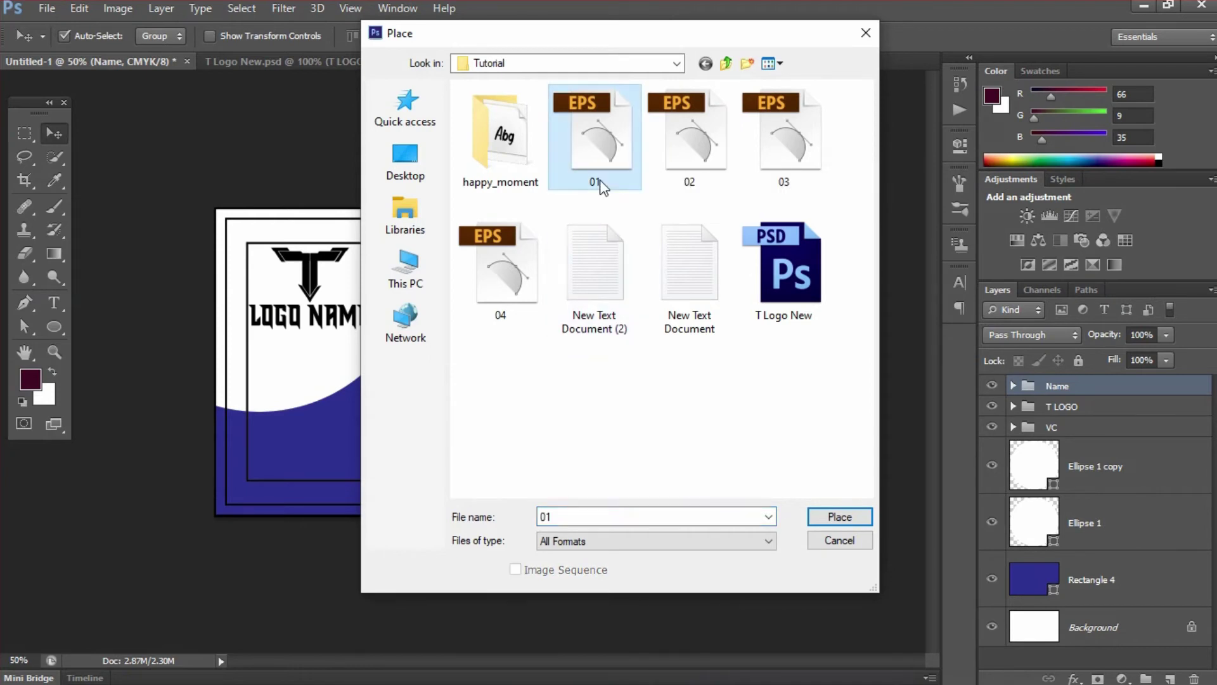
pyautogui.doubleClick(596, 156)
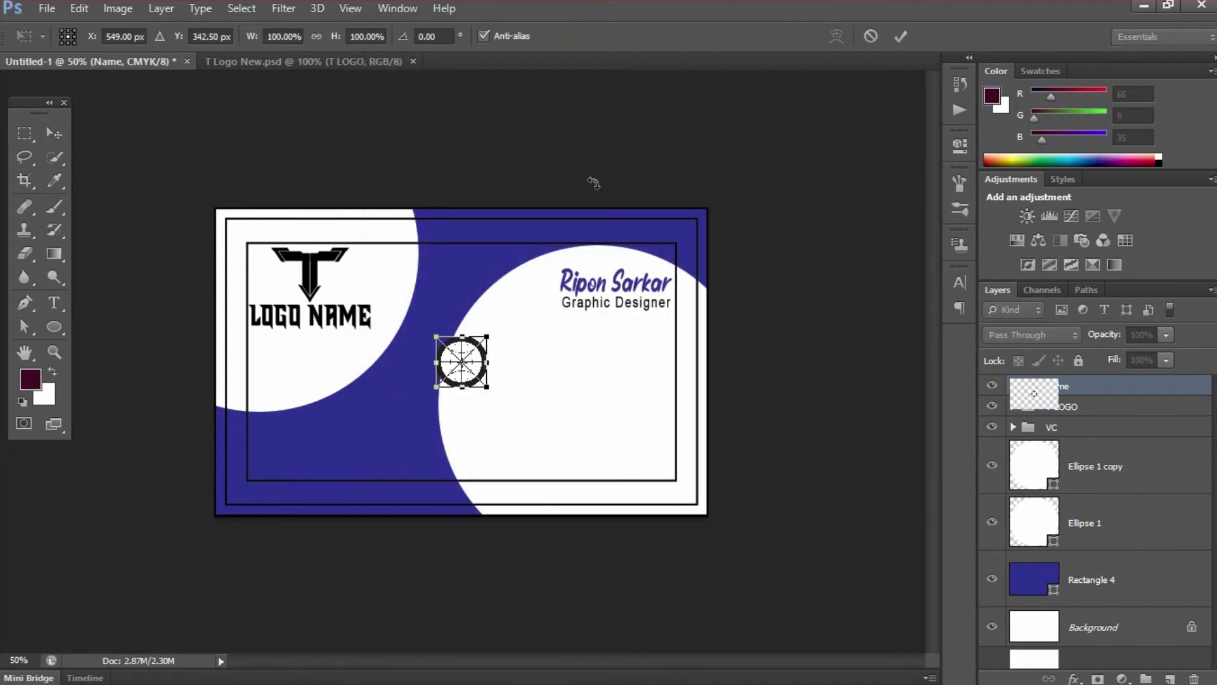
pyautogui.click(897, 40)
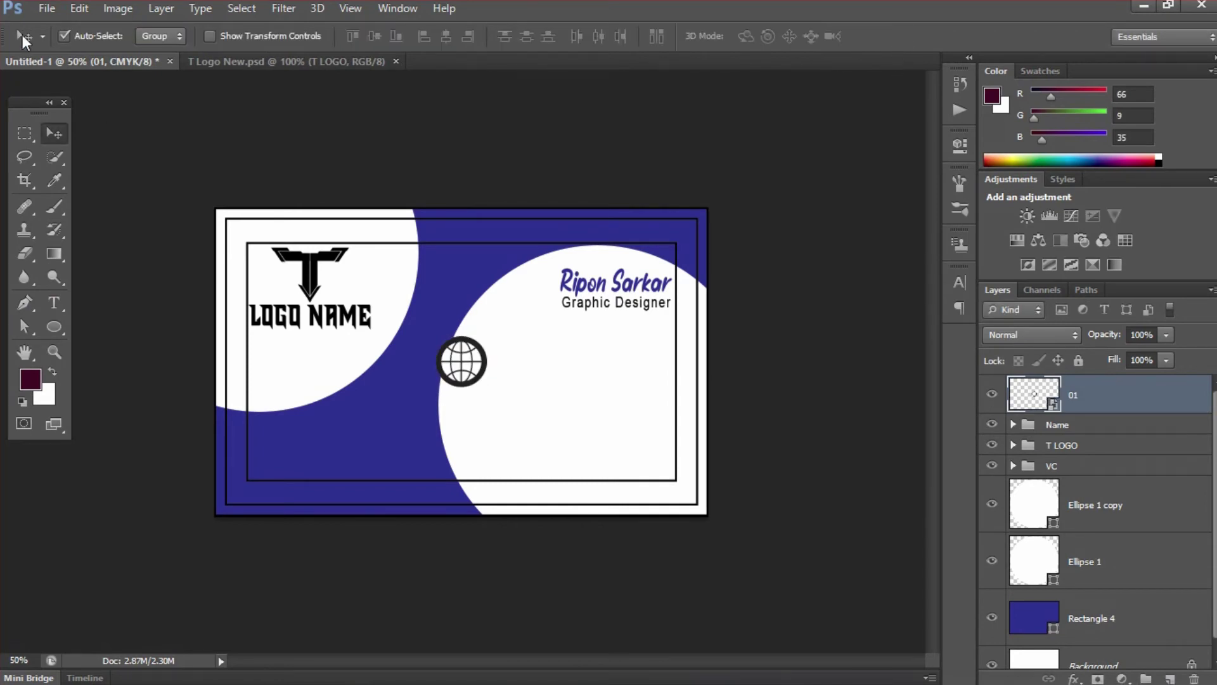
pyautogui.click(40, 12)
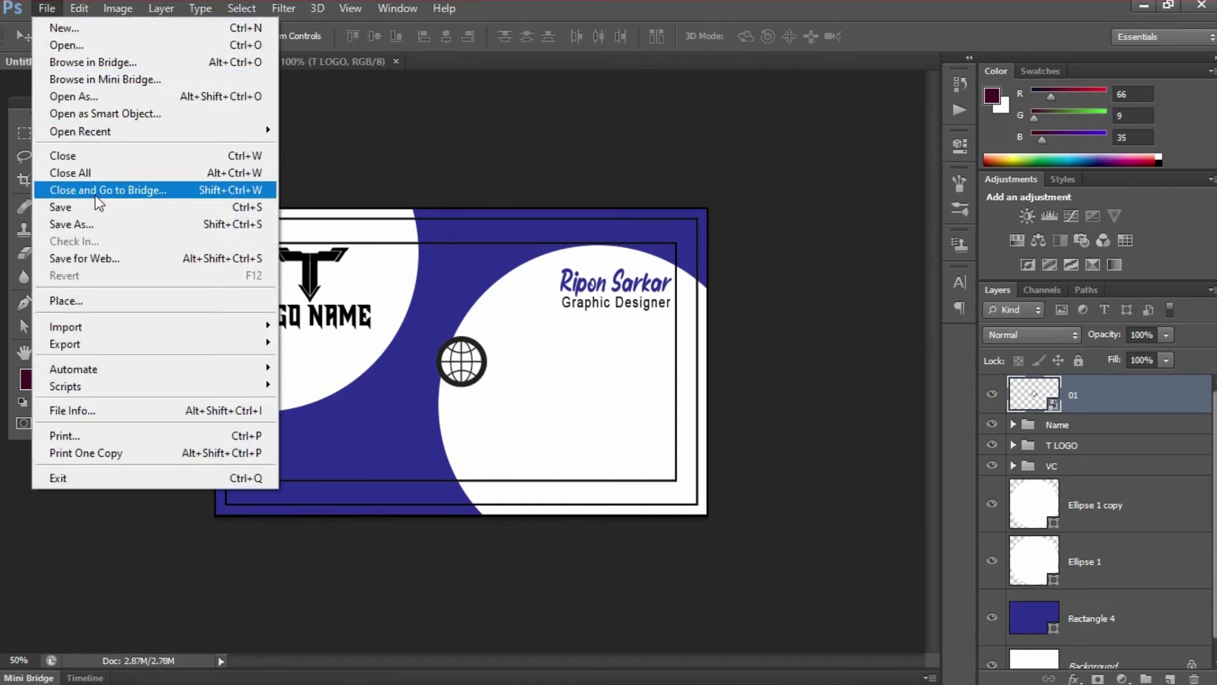
pyautogui.click(139, 300)
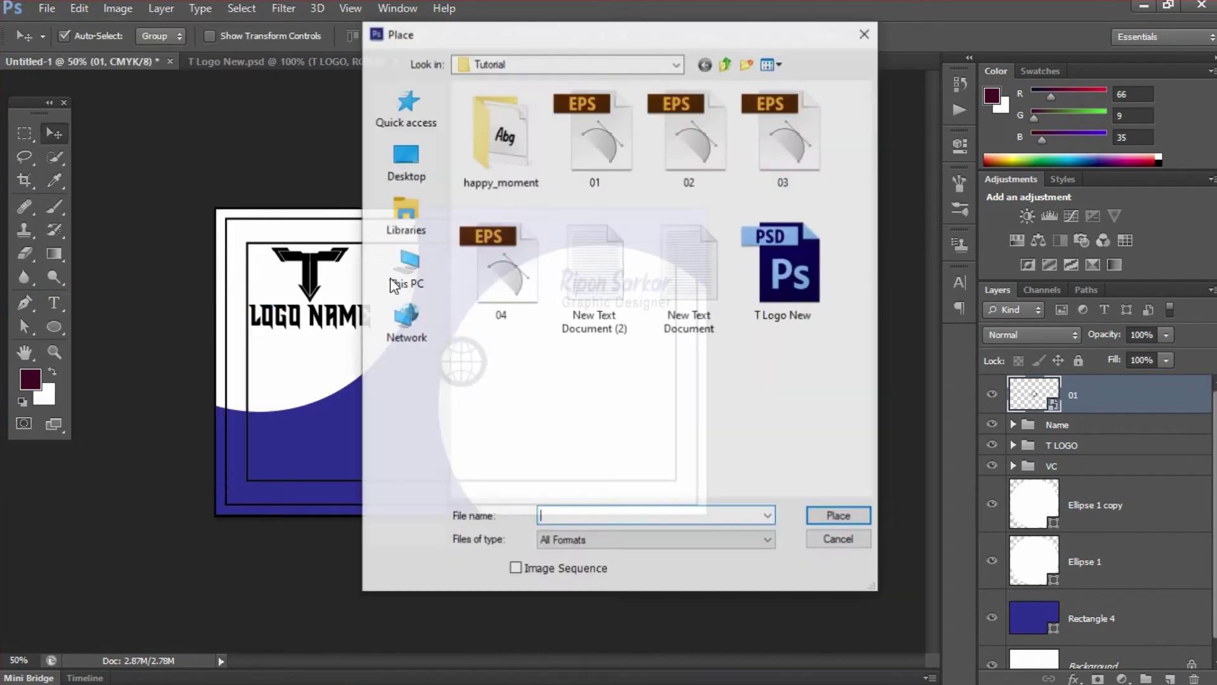
pyautogui.click(685, 154)
pyautogui.doubleClick(685, 155)
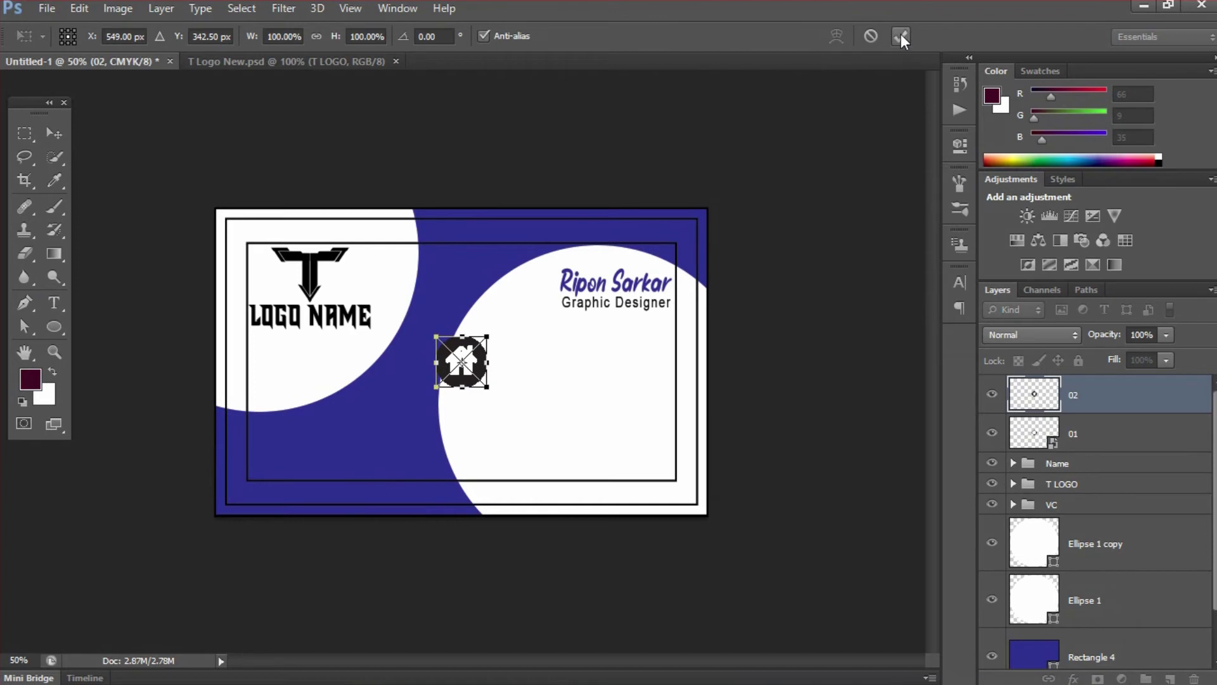
pyautogui.click(901, 35)
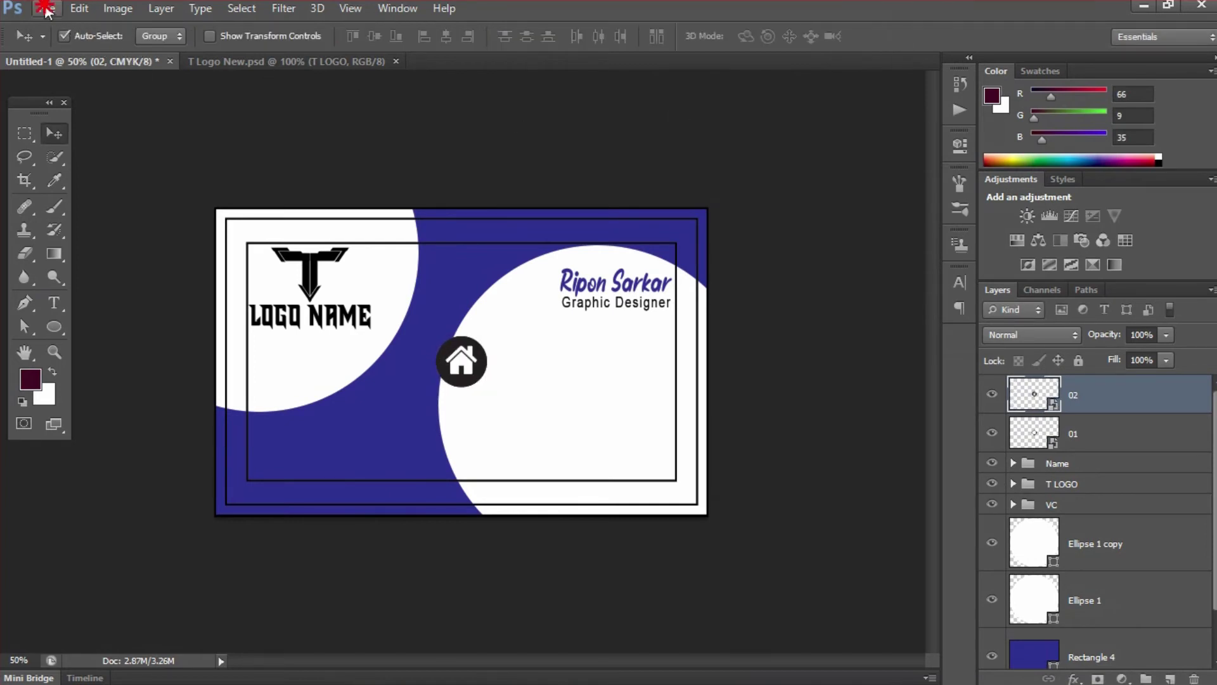
# - Place icon files 03 and 04 (phone and envelope), then open layer 01's smart object contents
pyautogui.click(45, 9)
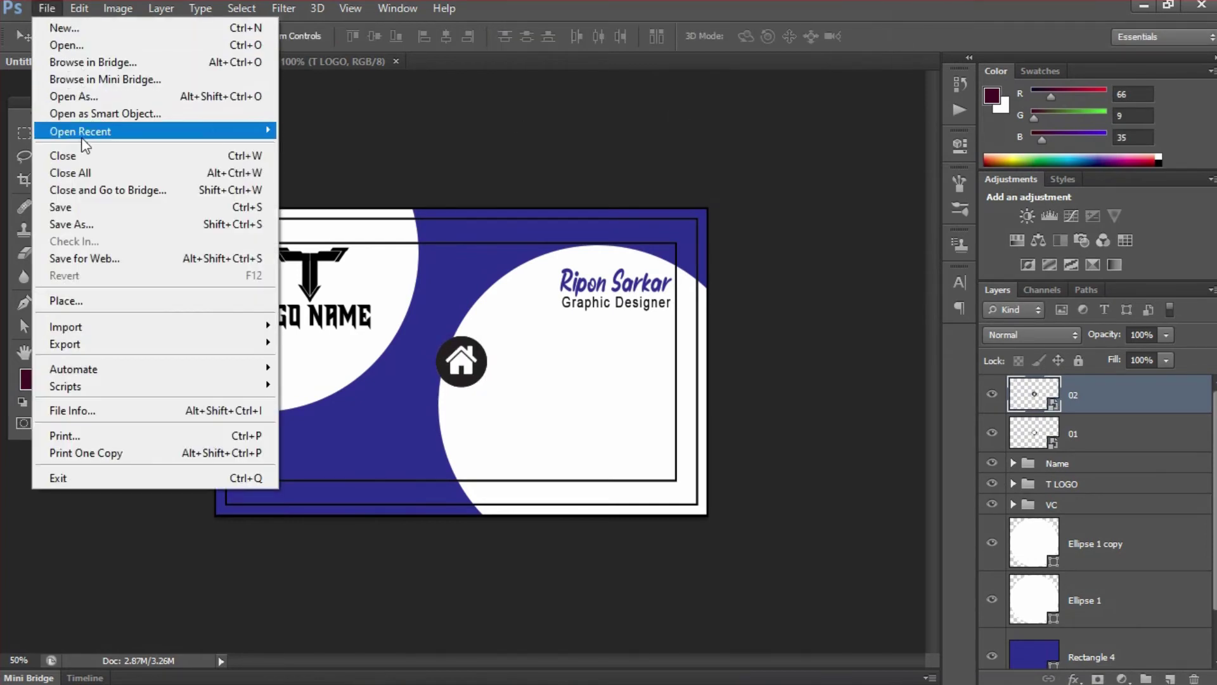
pyautogui.click(92, 299)
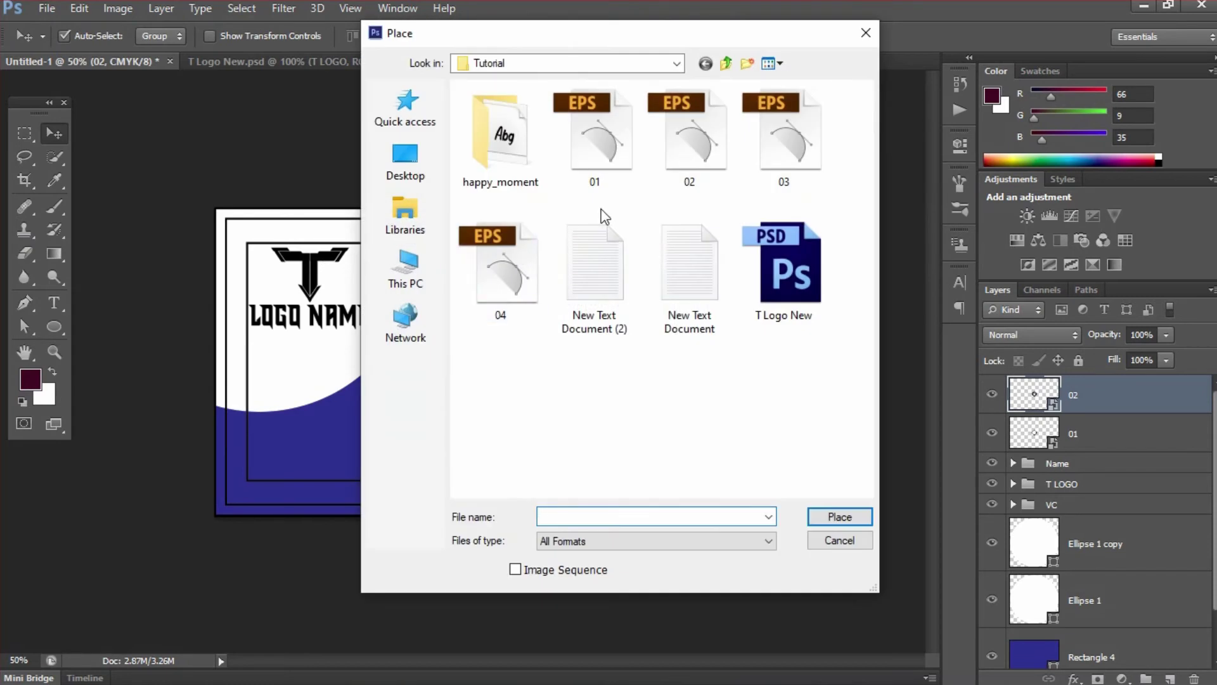
pyautogui.click(773, 136)
pyautogui.doubleClick(770, 155)
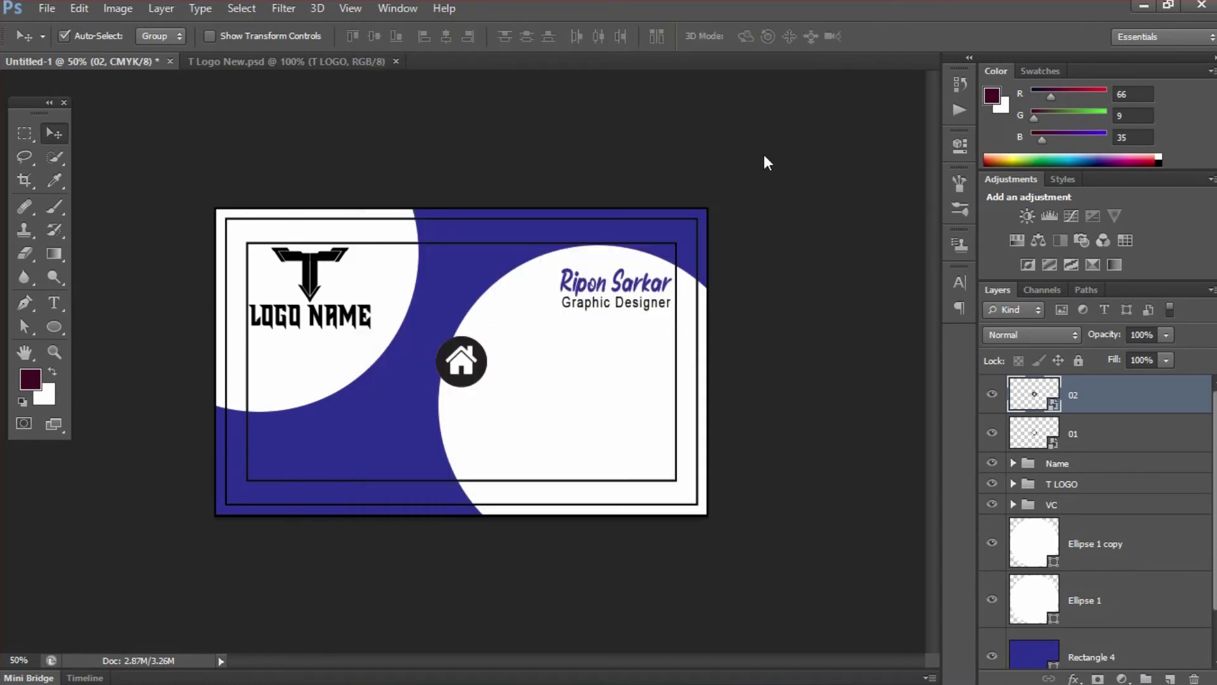
pyautogui.click(904, 36)
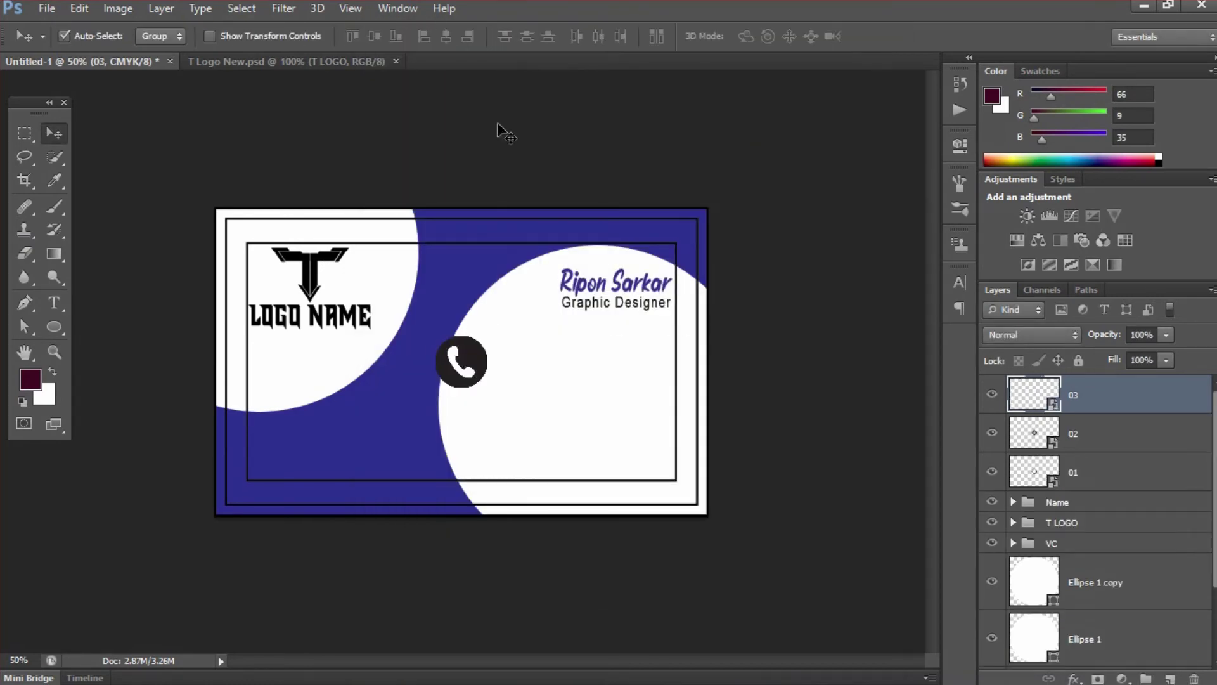
pyautogui.click(47, 9)
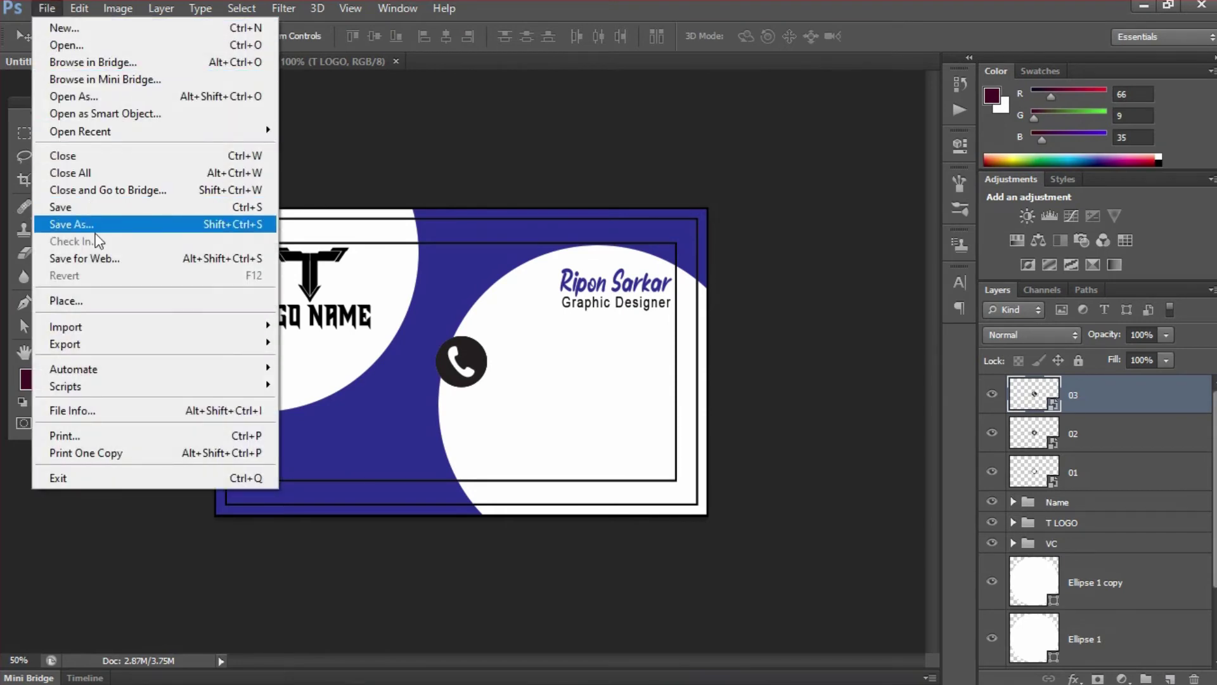
pyautogui.click(82, 300)
pyautogui.doubleClick(499, 241)
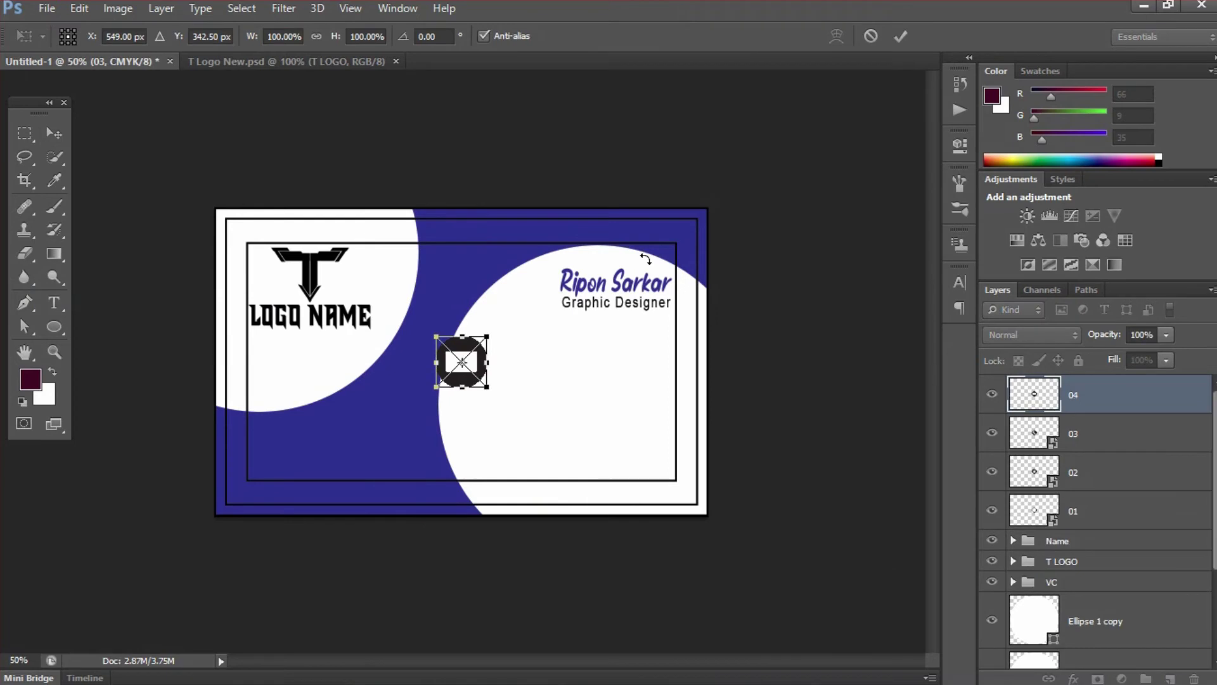
pyautogui.click(901, 36)
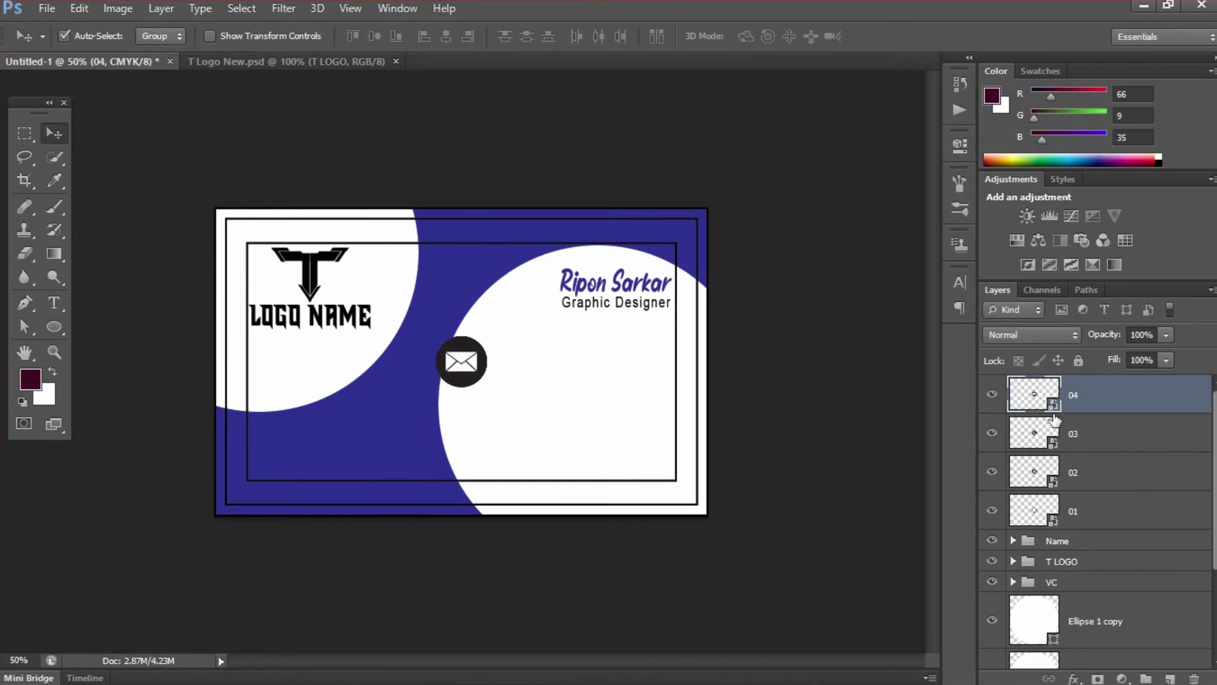
pyautogui.click(1066, 504)
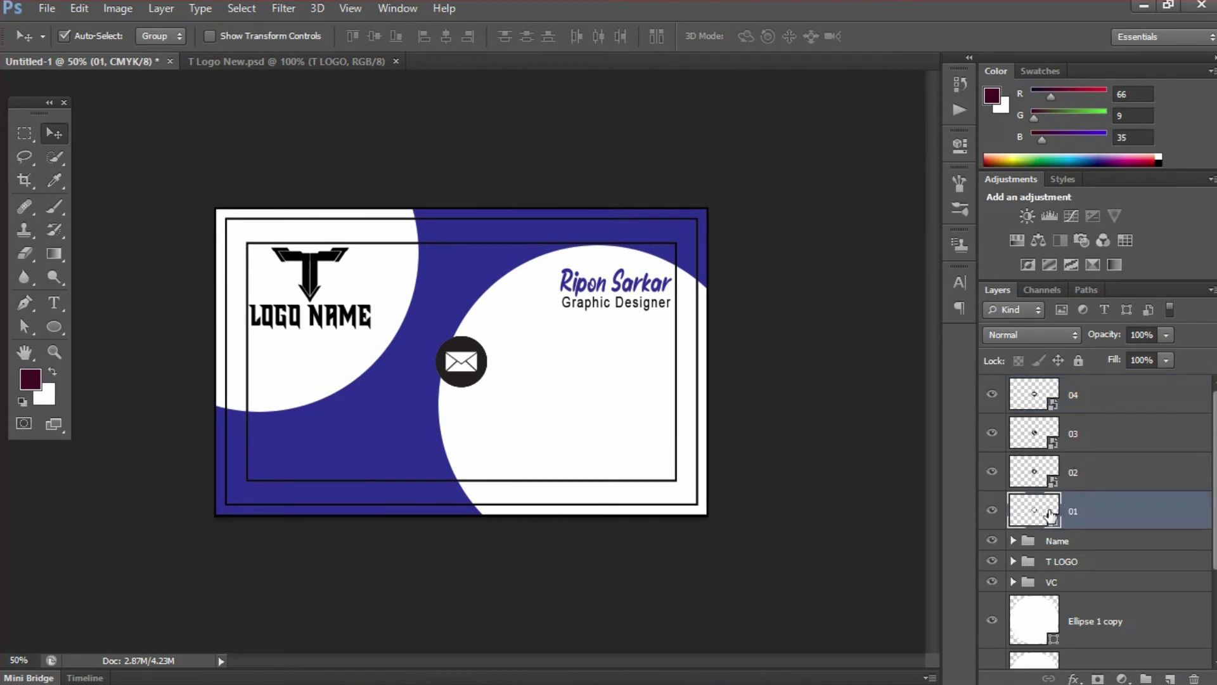
pyautogui.doubleClick(1051, 516)
# - Recolour the globe's fill in 01.eps to C100 M100 Y0 K0
pyautogui.click(688, 296)
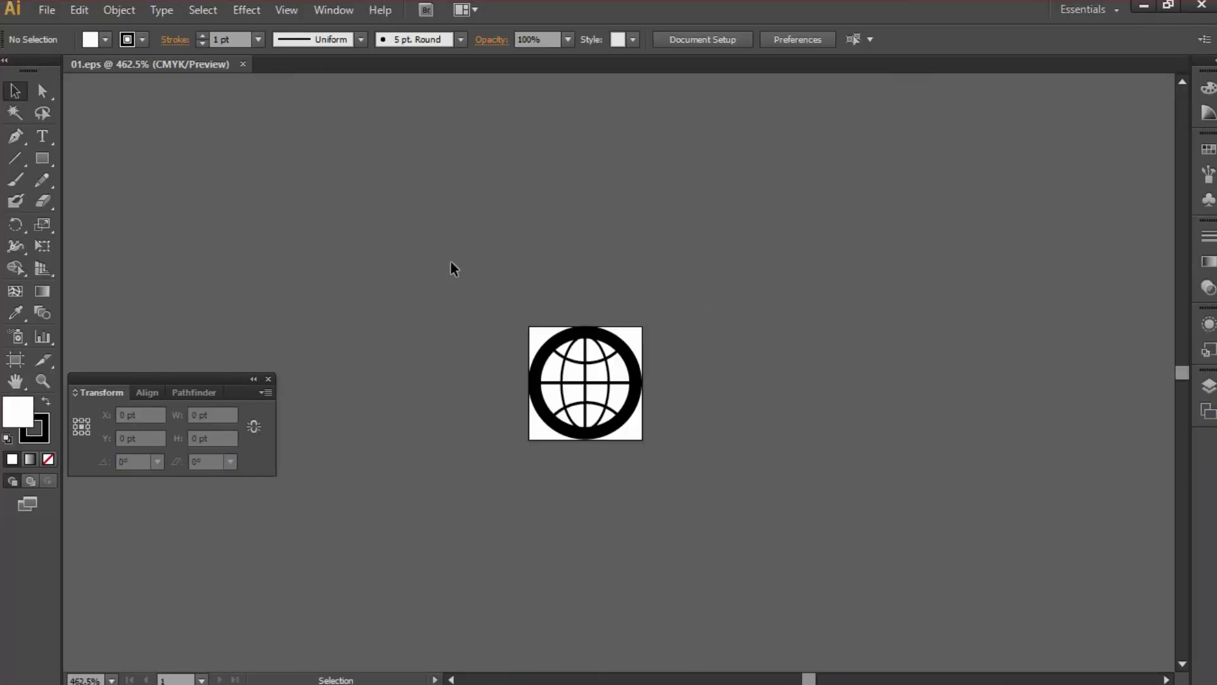
pyautogui.hotkey('ctrl', 'space')
pyautogui.moveTo(508, 299); pyautogui.dragTo(715, 493)
pyautogui.click(678, 266)
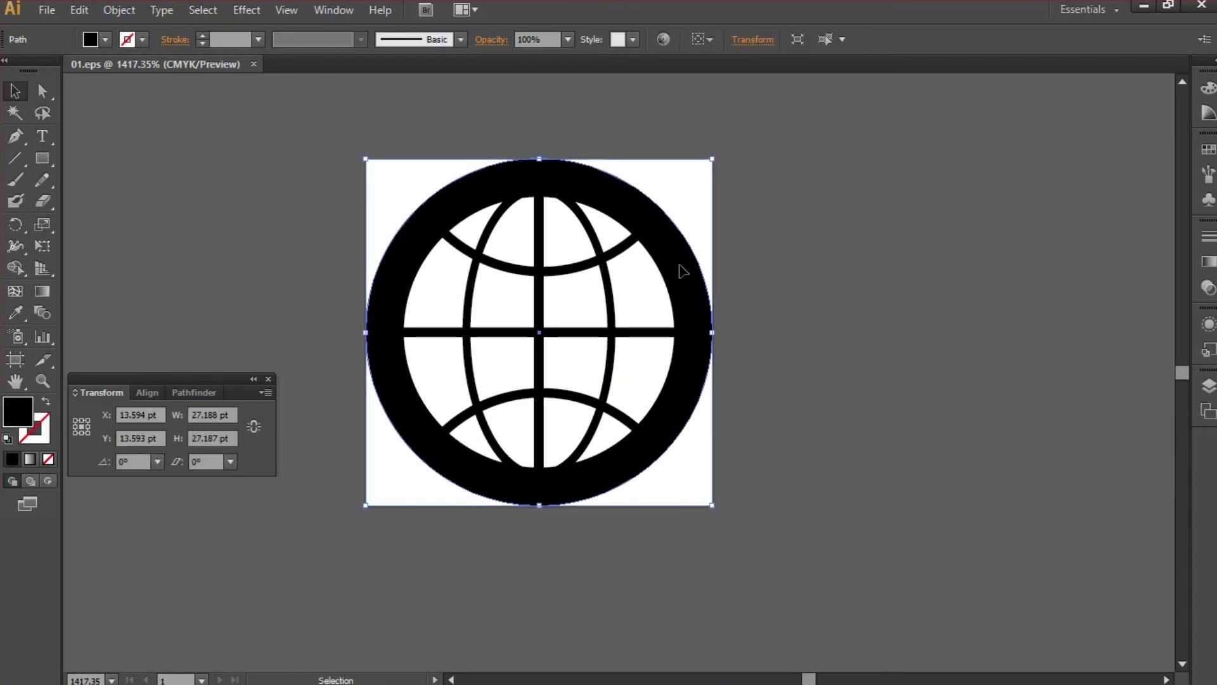
pyautogui.doubleClick(29, 415)
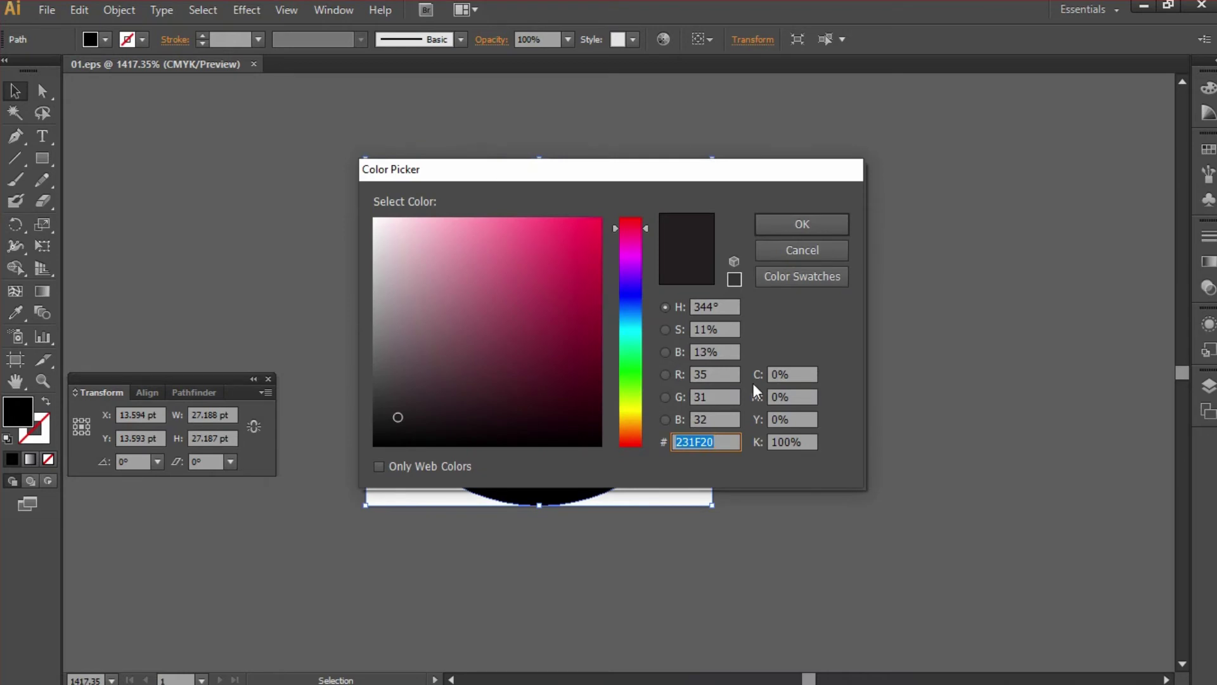
pyautogui.click(793, 374)
pyautogui.write('100')
pyautogui.click(793, 396)
pyautogui.write('1')
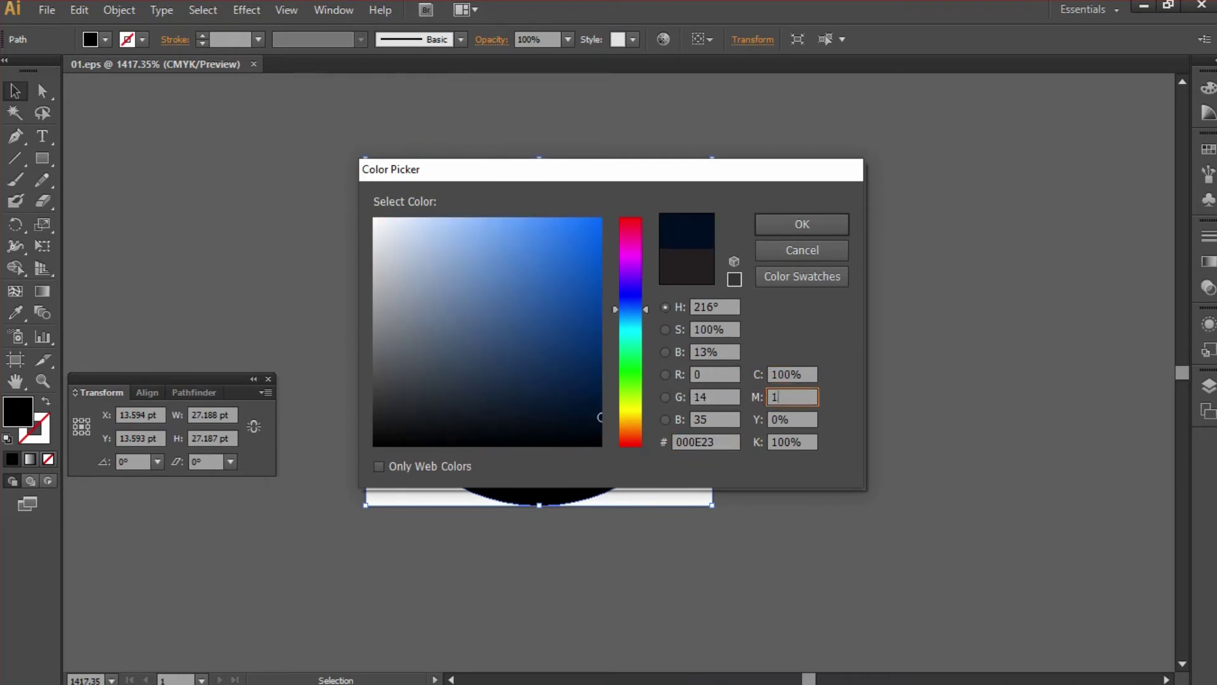
pyautogui.click(807, 444)
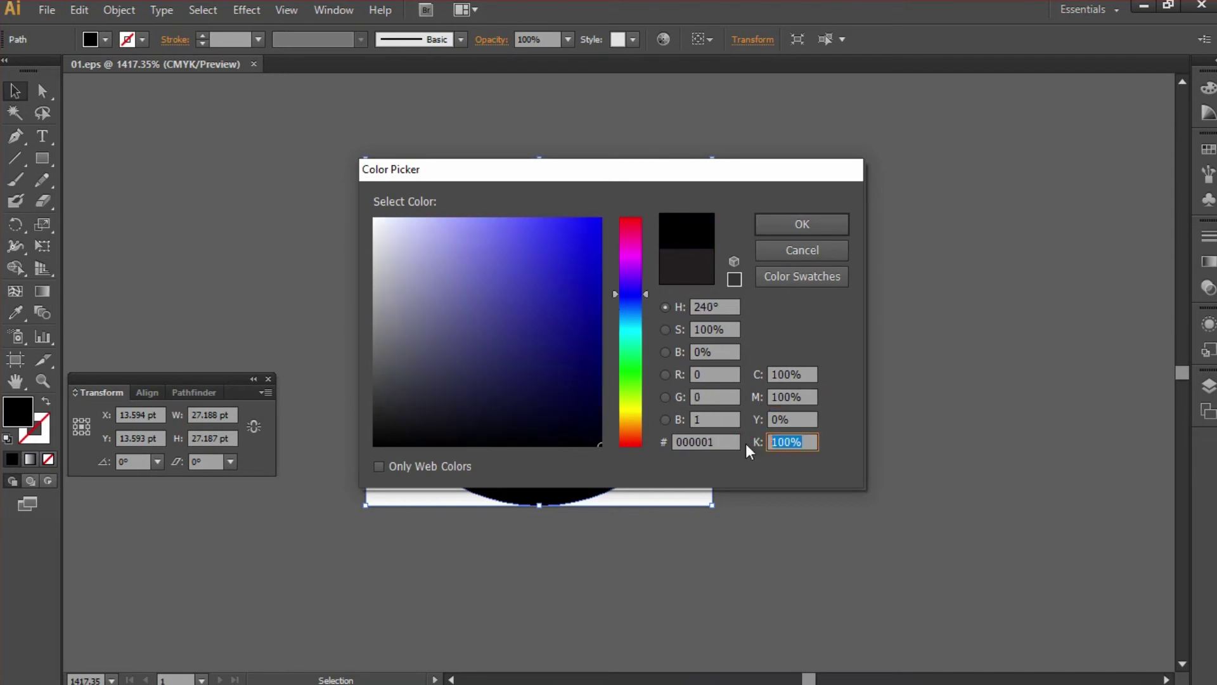
pyautogui.write('0')
pyautogui.click(801, 226)
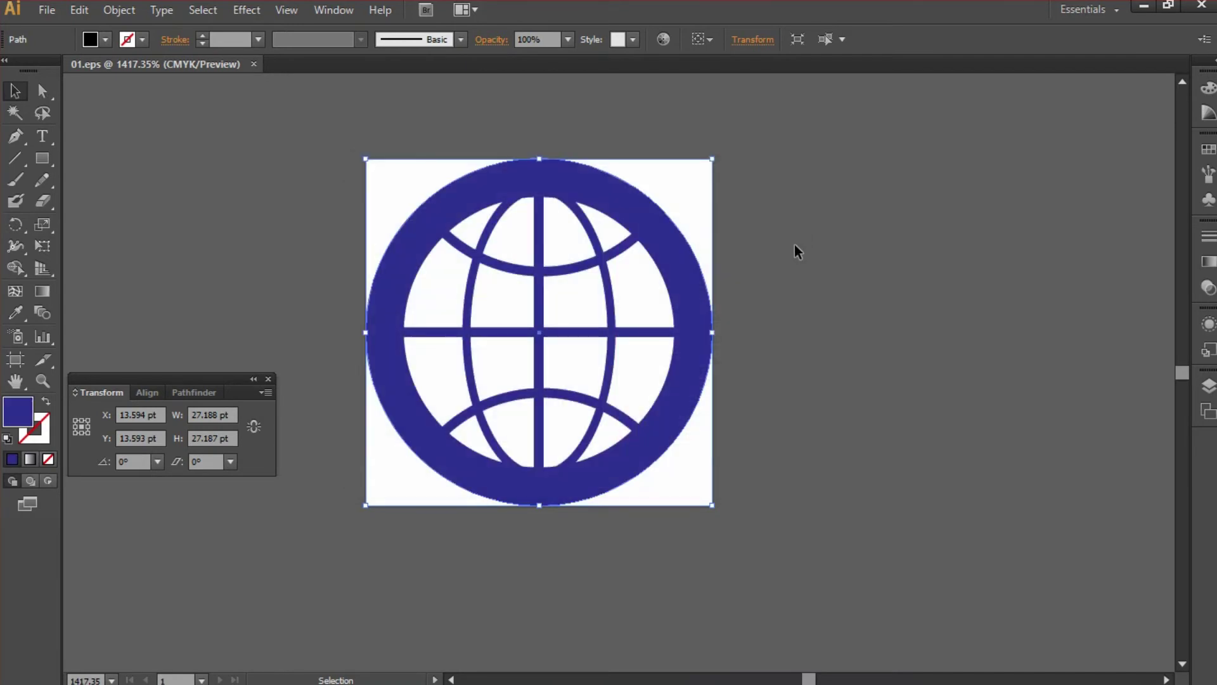
# - Save and close 01.eps, returning to the Photoshop card
pyautogui.press('a')
pyautogui.hotkey('ctrl', 's')
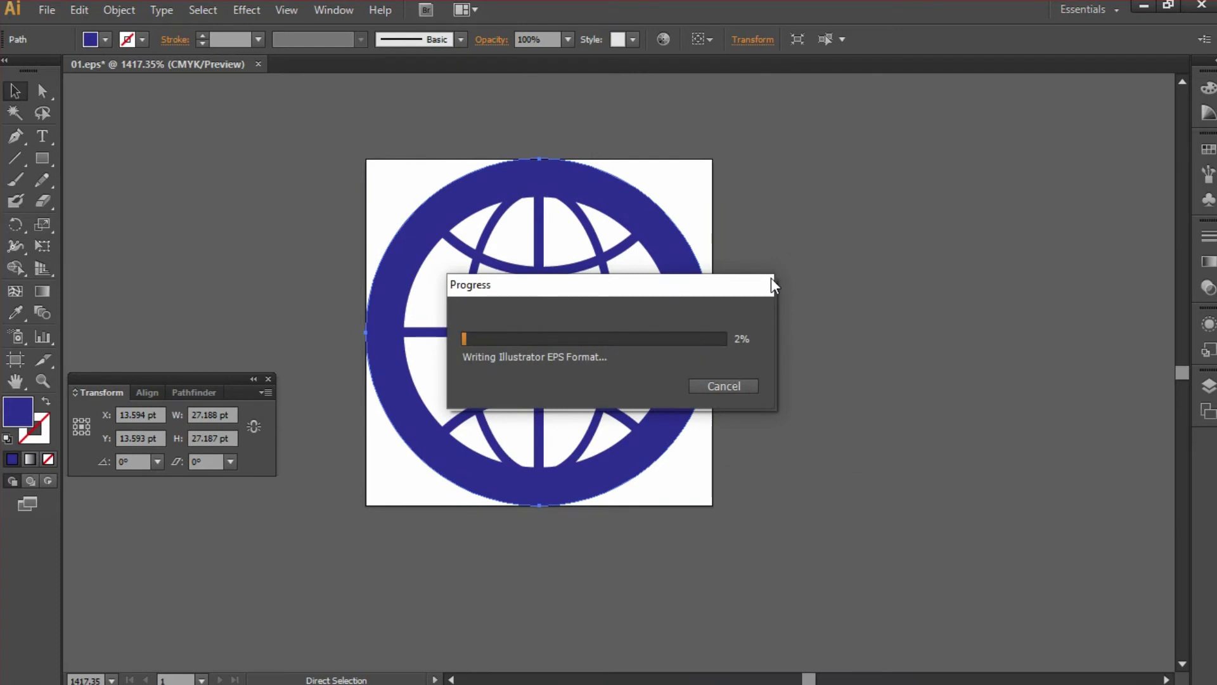
pyautogui.press('v')
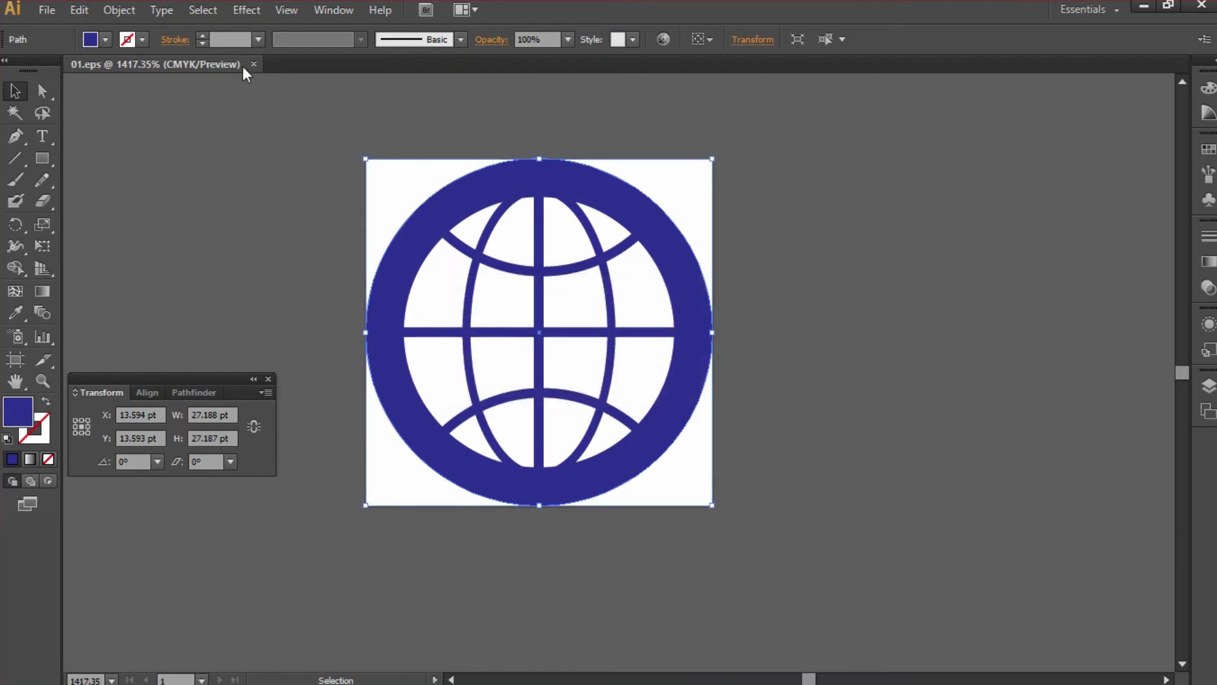
pyautogui.click(253, 64)
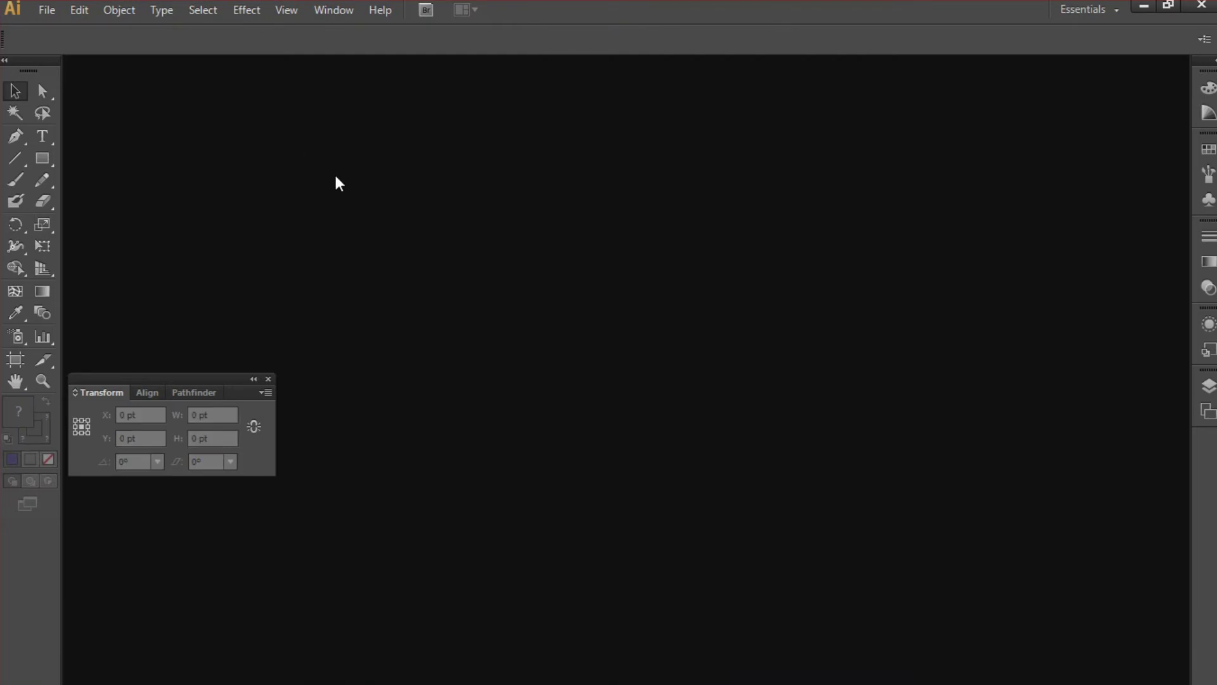
pyautogui.hotkey('alt', 'Tab')
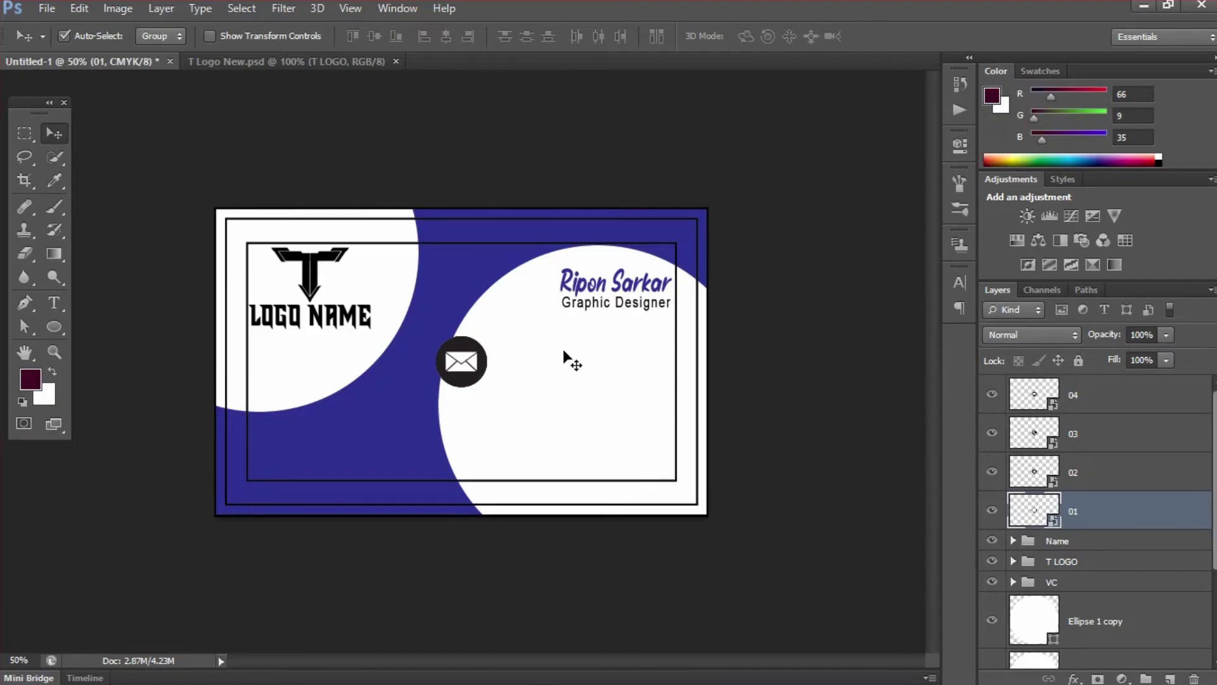
# - Open layer 02's contents in Illustrator and fill the house circle with C100 M100 Y0 K0
pyautogui.click(1046, 472)
pyautogui.doubleClick(1039, 472)
pyautogui.click(696, 292)
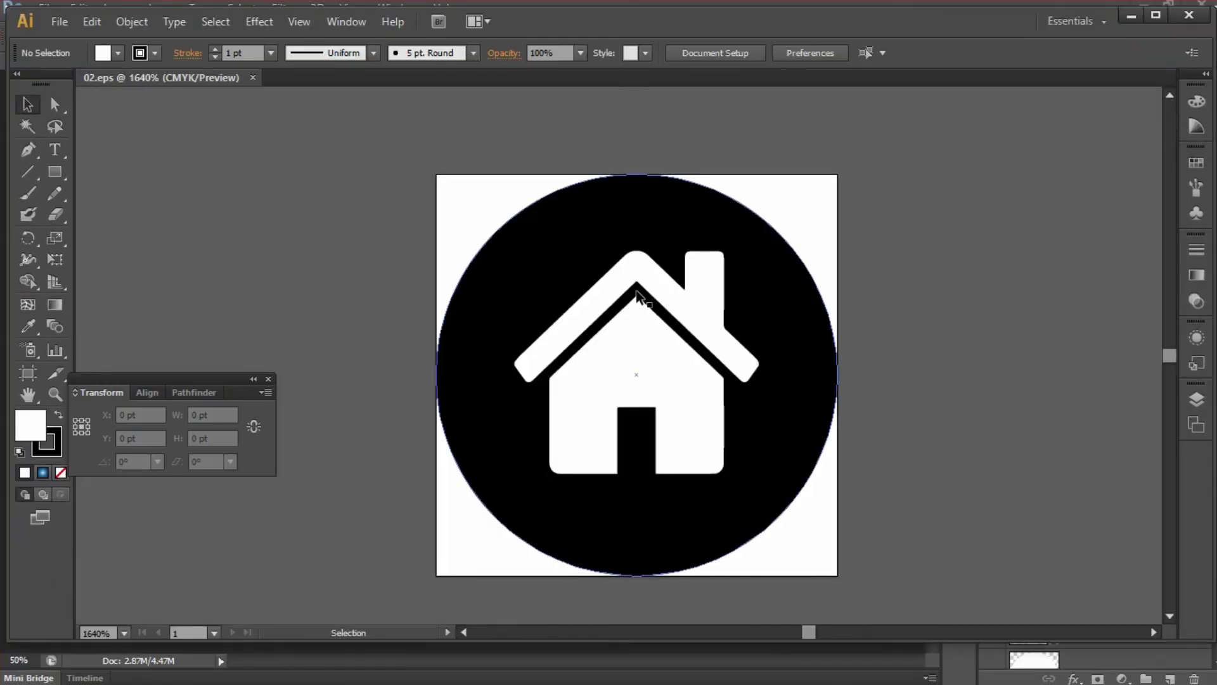
pyautogui.click(516, 268)
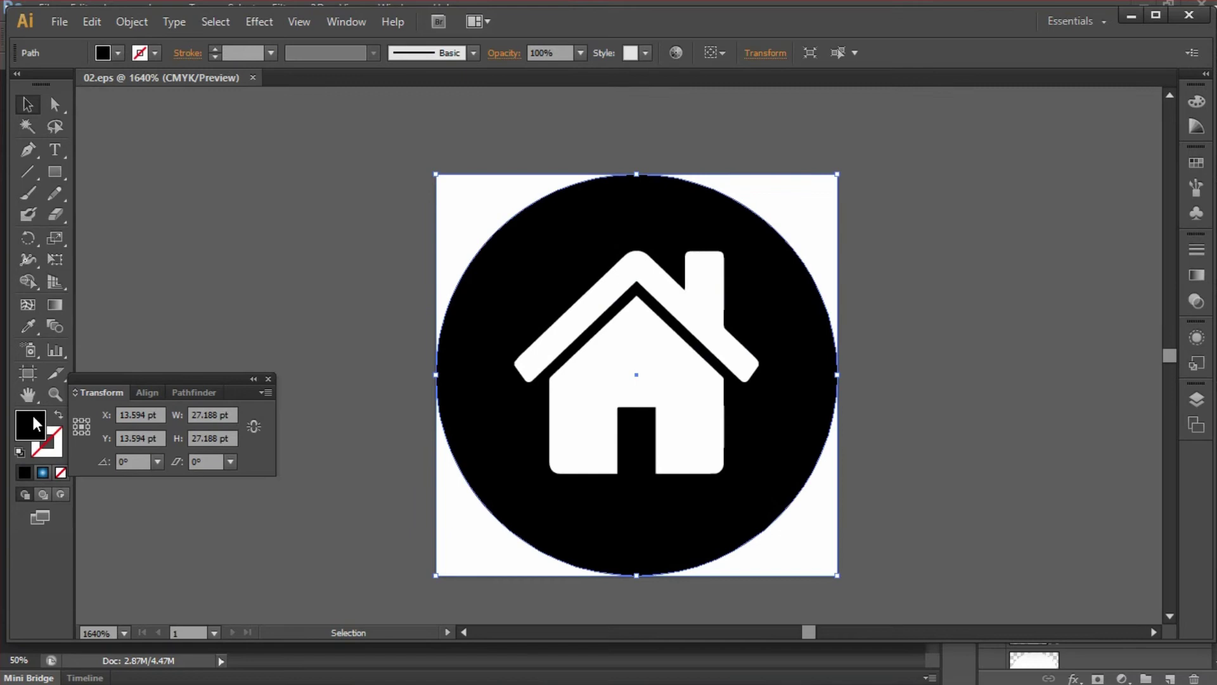
pyautogui.doubleClick(37, 424)
pyautogui.click(809, 374)
pyautogui.write('1')
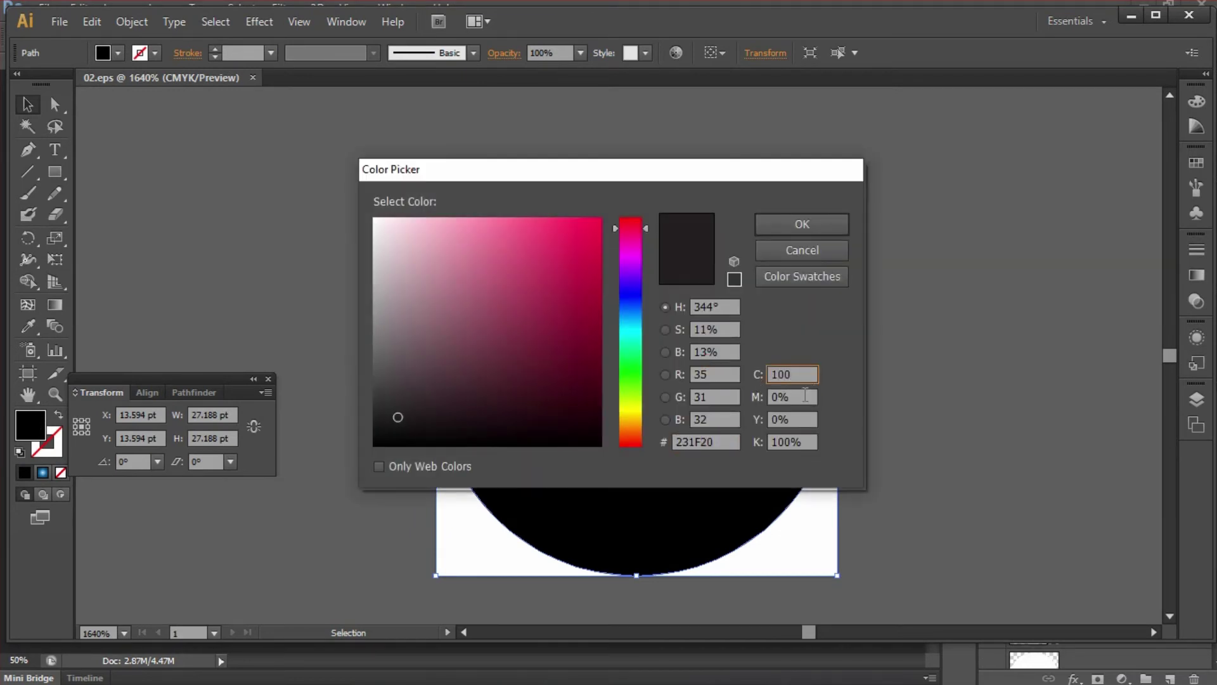
pyautogui.write('00')
pyautogui.press('Tab')
pyautogui.write('100')
pyautogui.press('Tab')
pyautogui.write('0')
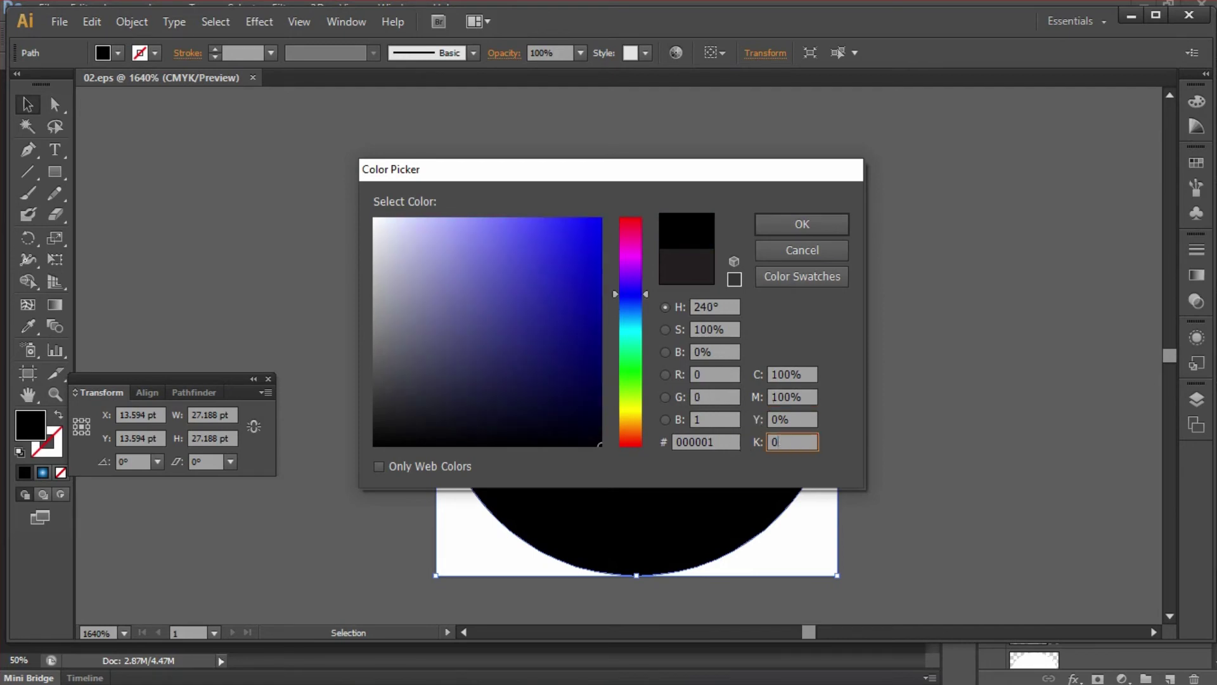
pyautogui.click(802, 225)
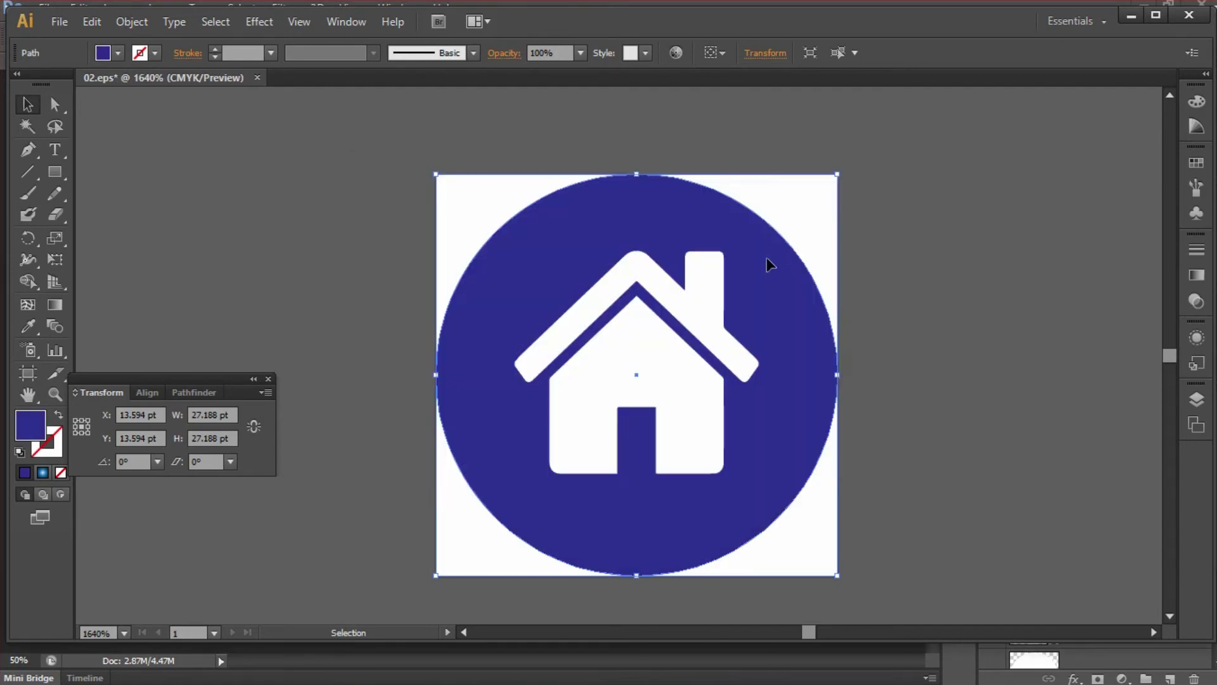
# - Save and close 02.eps, returning to the Photoshop card
pyautogui.hotkey('ctrl', 's')
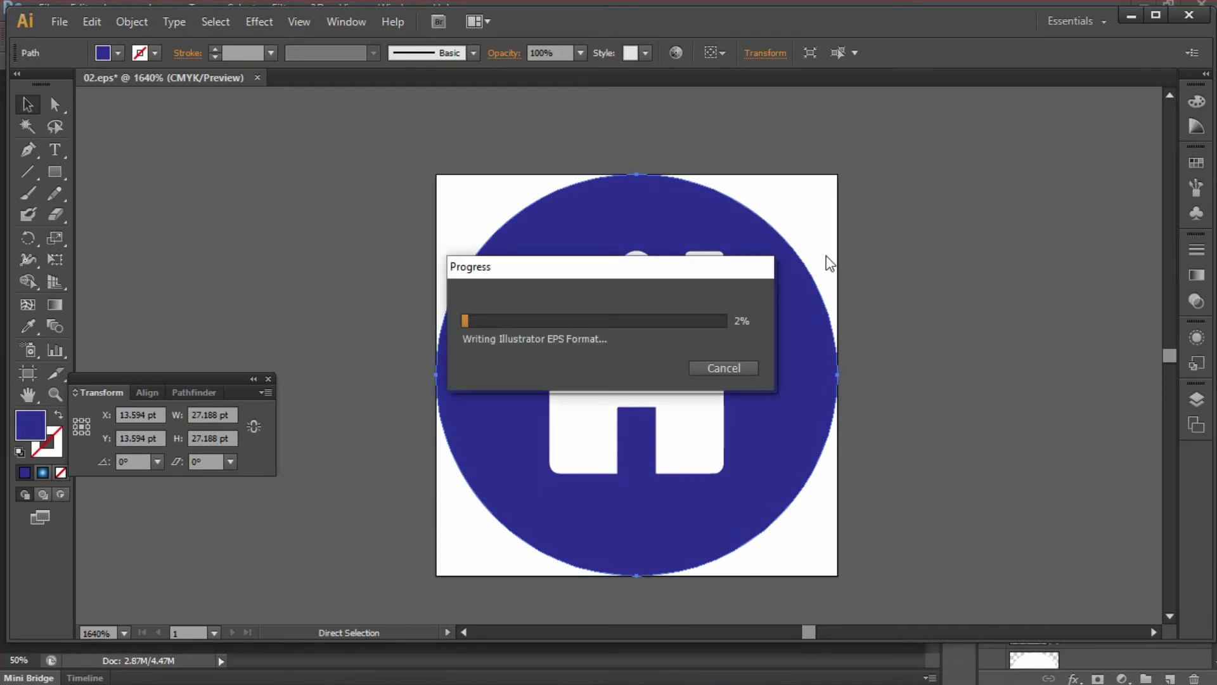
pyautogui.click(253, 77)
pyautogui.hotkey('alt', 'Tab')
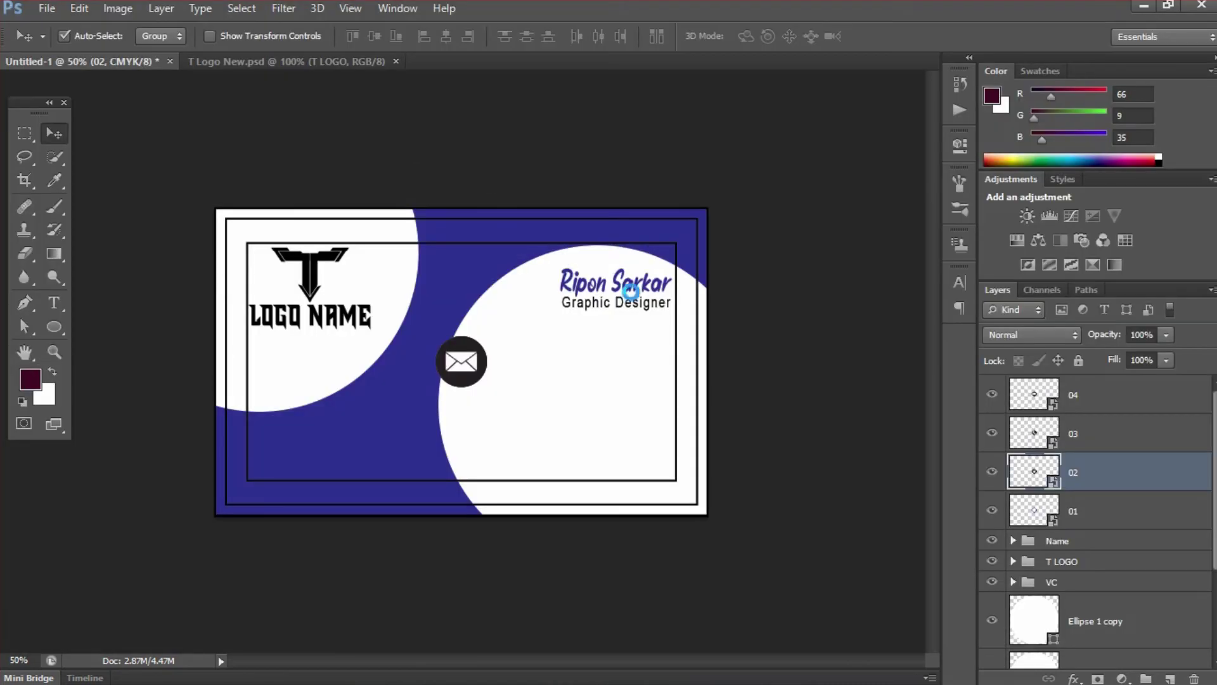
# - Open layer 03's contents in Illustrator and fill the phone circle with C100 M100 Y0 K0
pyautogui.doubleClick(1047, 434)
pyautogui.click(665, 298)
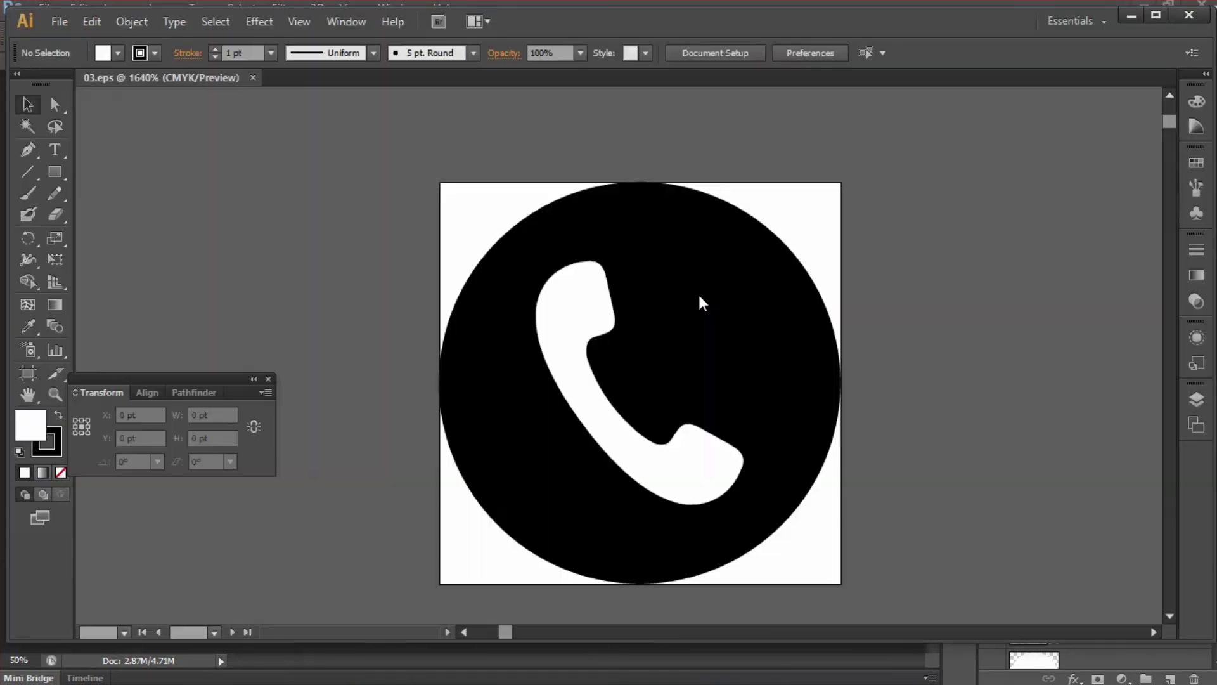
pyautogui.click(702, 300)
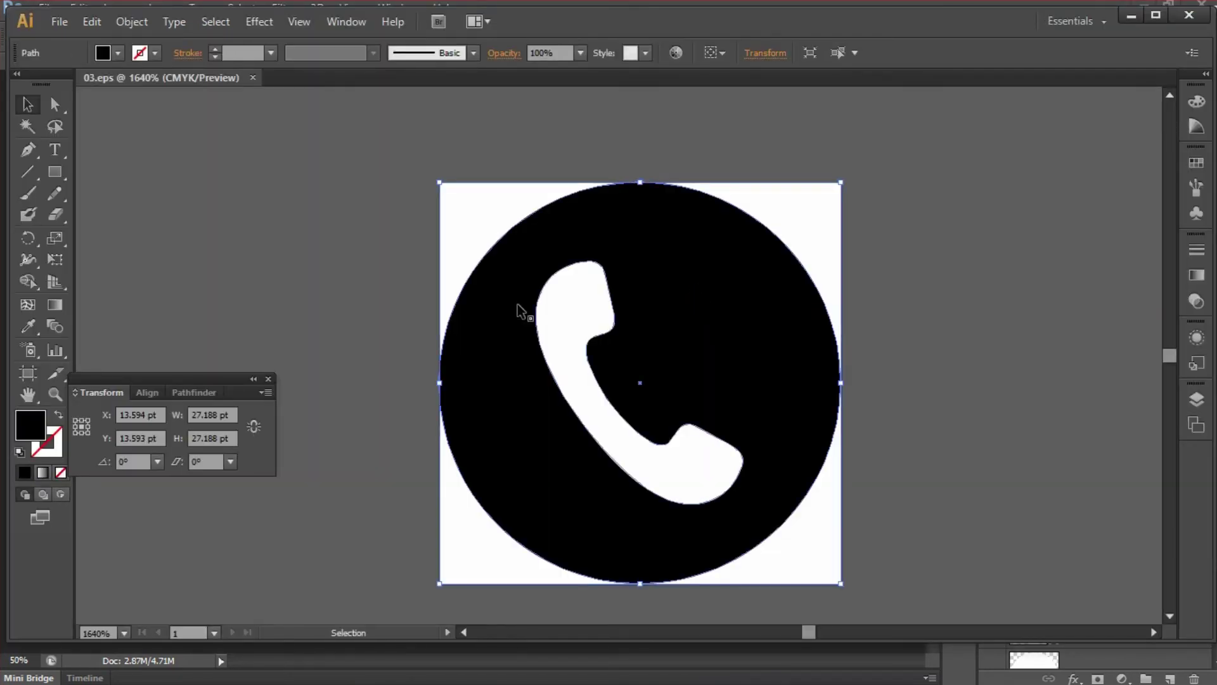
pyautogui.doubleClick(34, 424)
pyautogui.click(747, 369)
pyautogui.write('10')
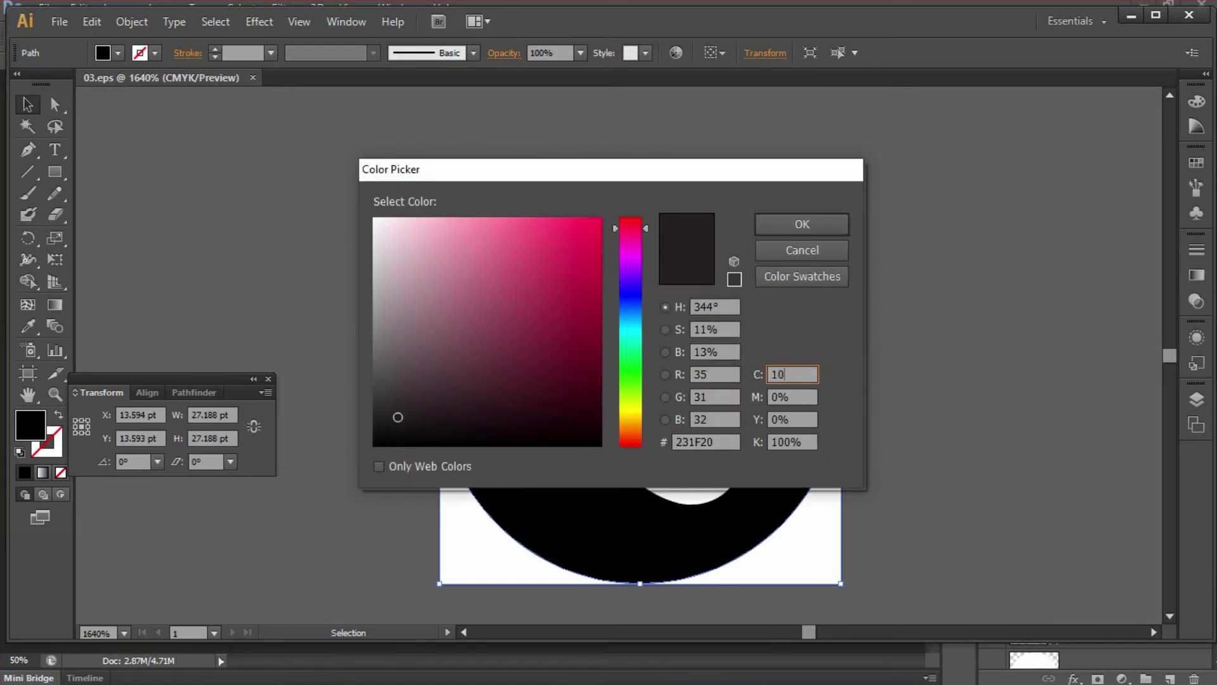
pyautogui.write('0')
pyautogui.click(755, 395)
pyautogui.write('1')
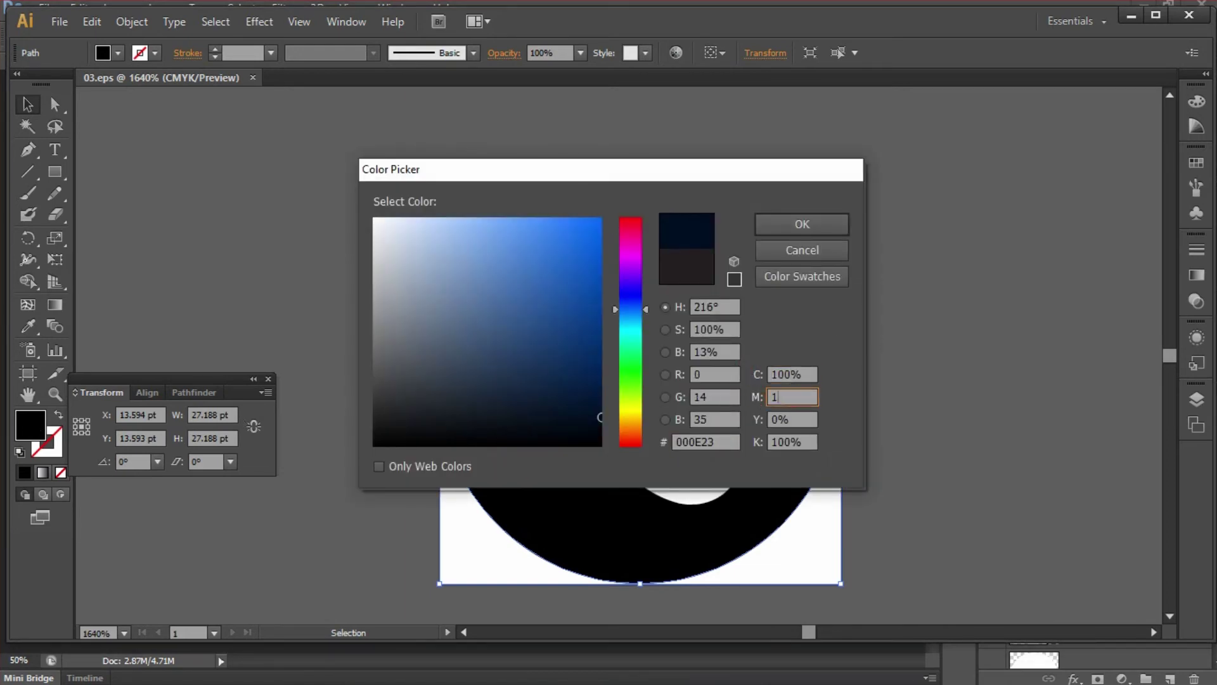
pyautogui.write('00')
pyautogui.click(753, 441)
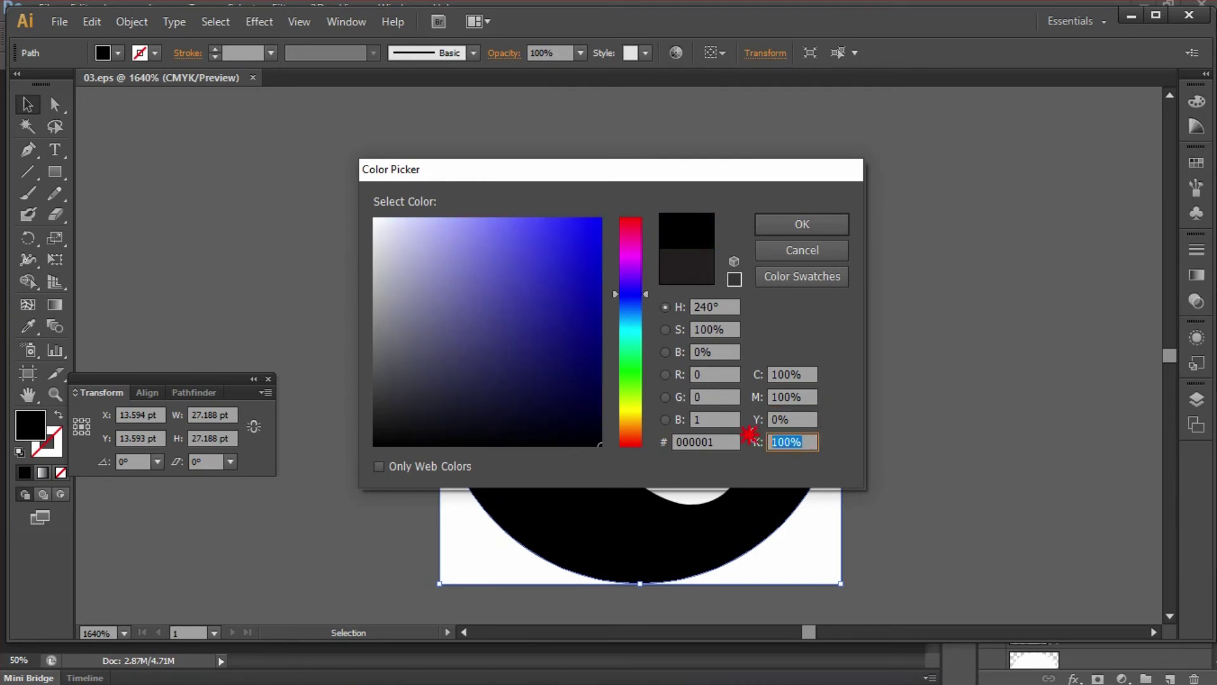
pyautogui.write('0')
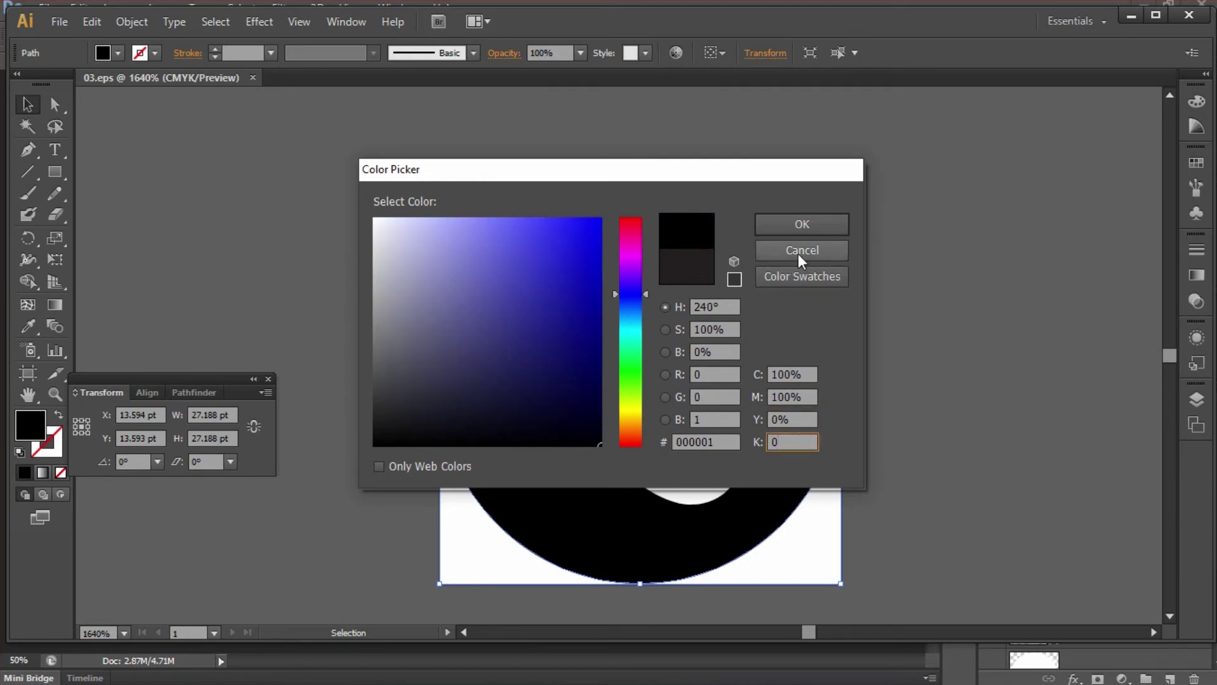
pyautogui.click(795, 229)
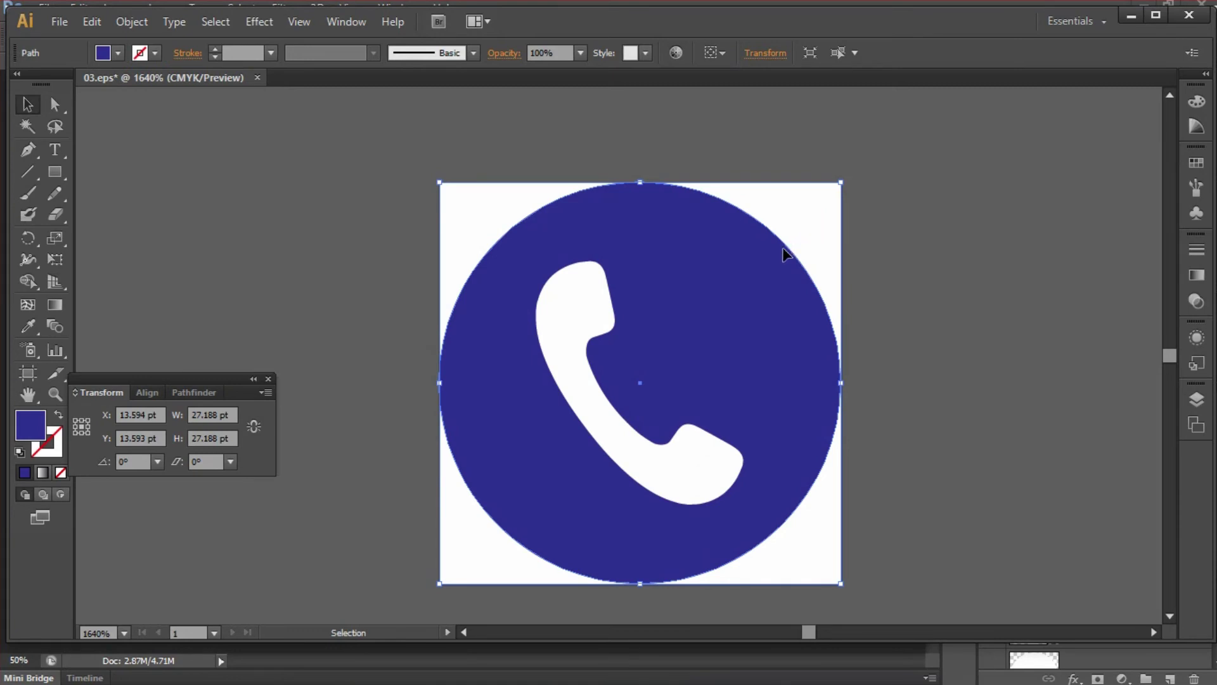
# - Save and close 03.eps, returning to the Photoshop card
pyautogui.hotkey('ctrl', 's')
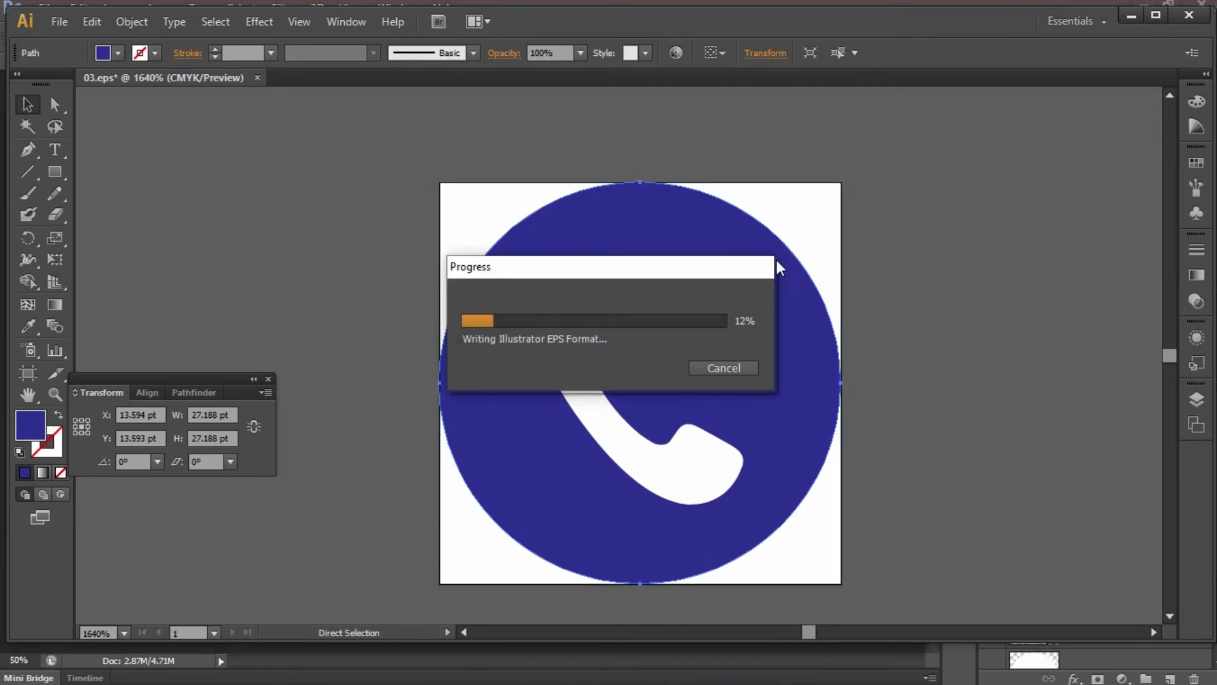
pyautogui.click(253, 77)
pyautogui.hotkey('alt', 'Tab')
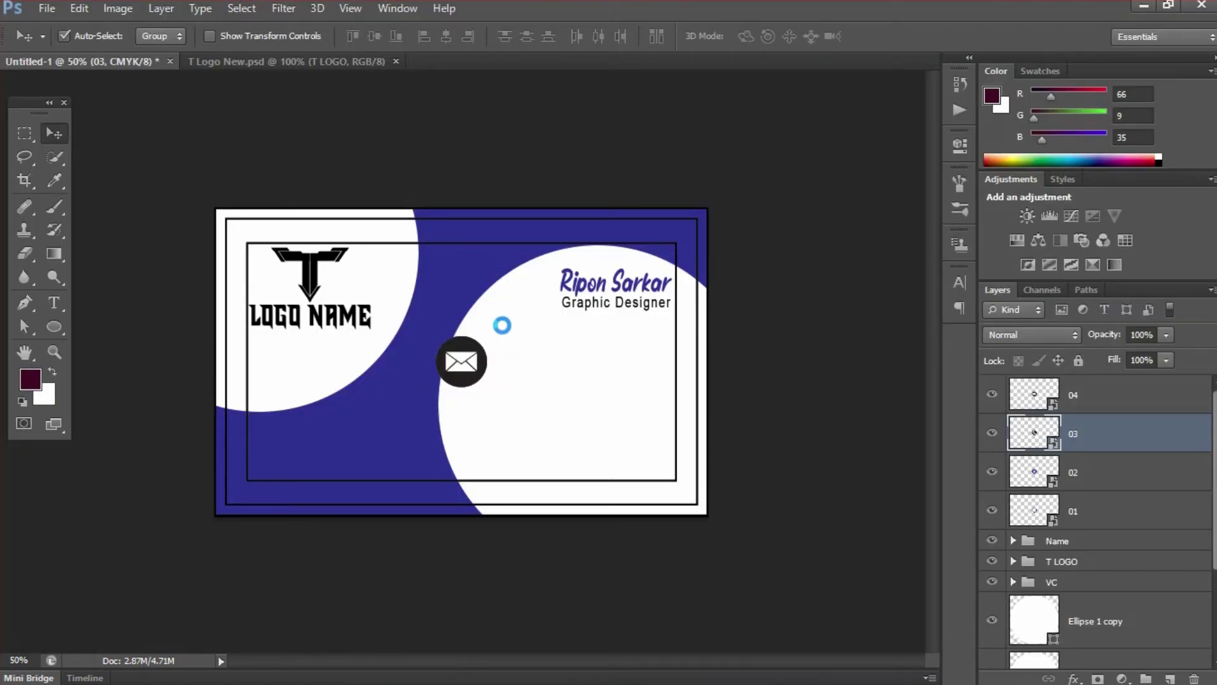
# - Open layer 04's smart object in Illustrator and select the envelope icon's black circle
pyautogui.click(1043, 400)
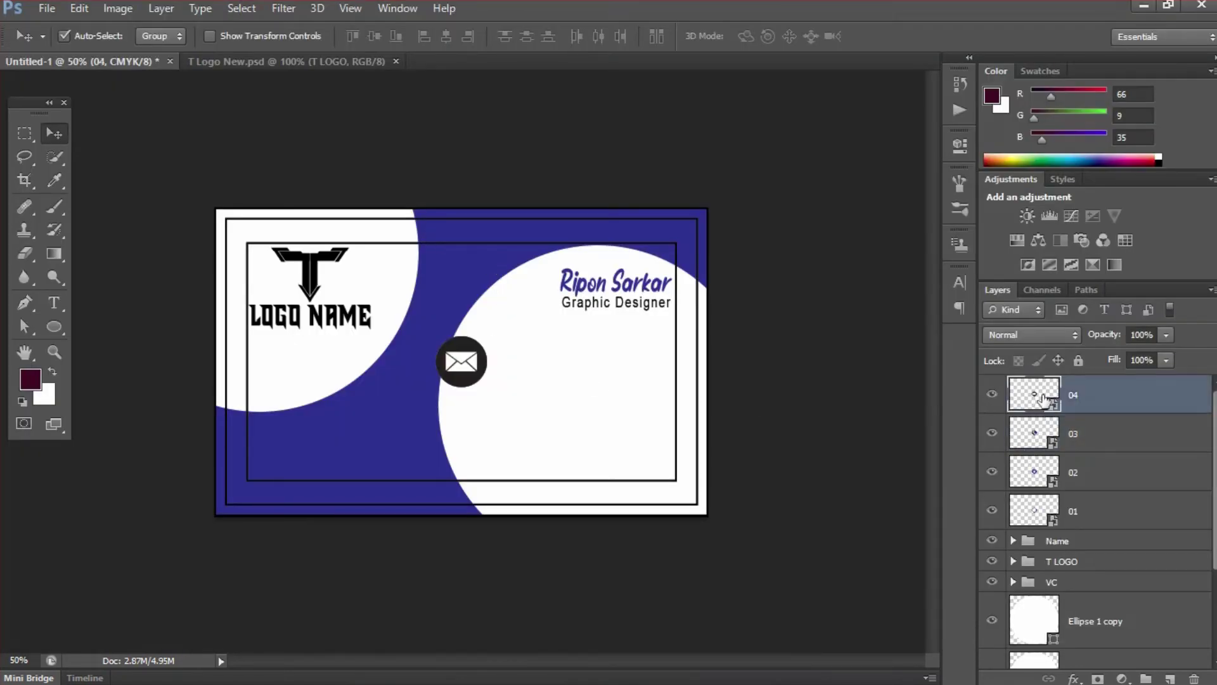
pyautogui.doubleClick(1043, 396)
pyautogui.click(701, 295)
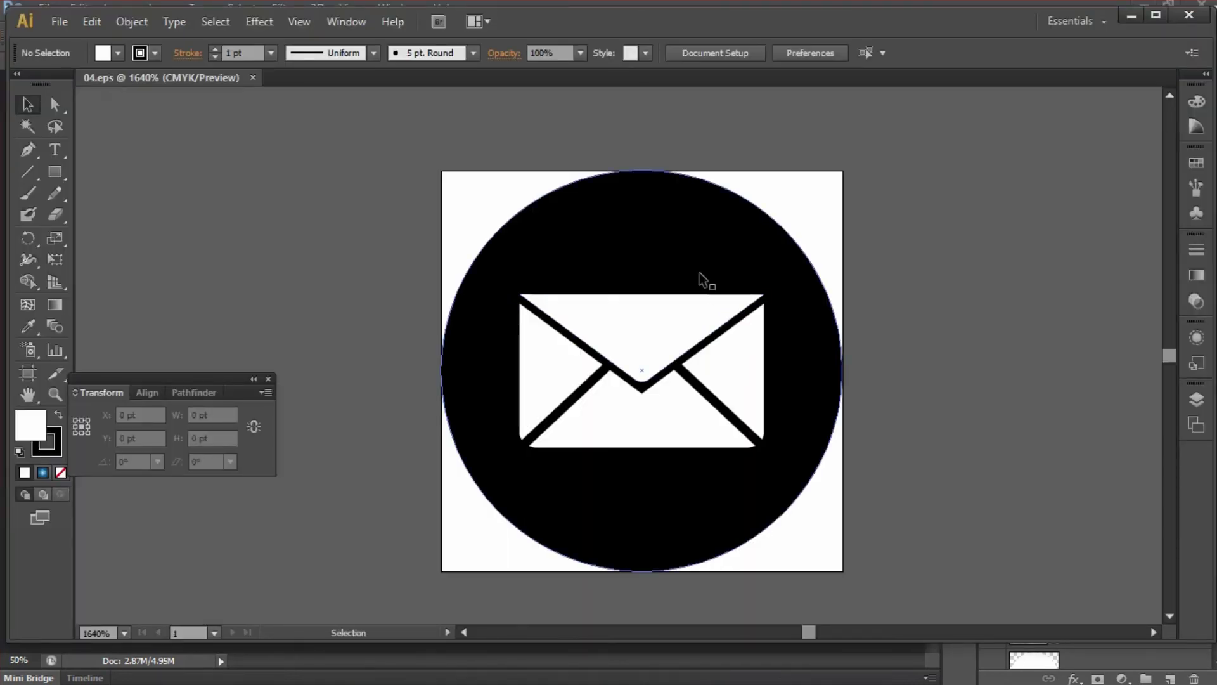
pyautogui.click(701, 239)
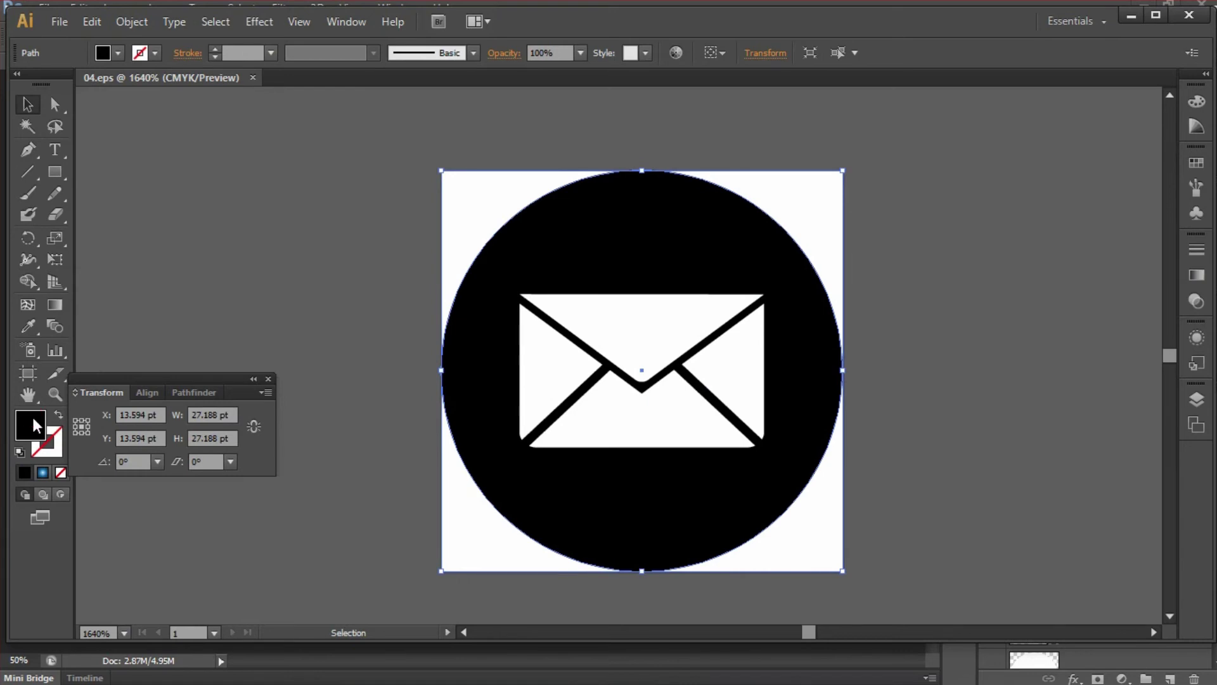
# - Fill the circle with dark blue C100 M100 Y0 K0
pyautogui.doubleClick(36, 426)
pyautogui.click(792, 374)
pyautogui.write('100')
pyautogui.press('Tab')
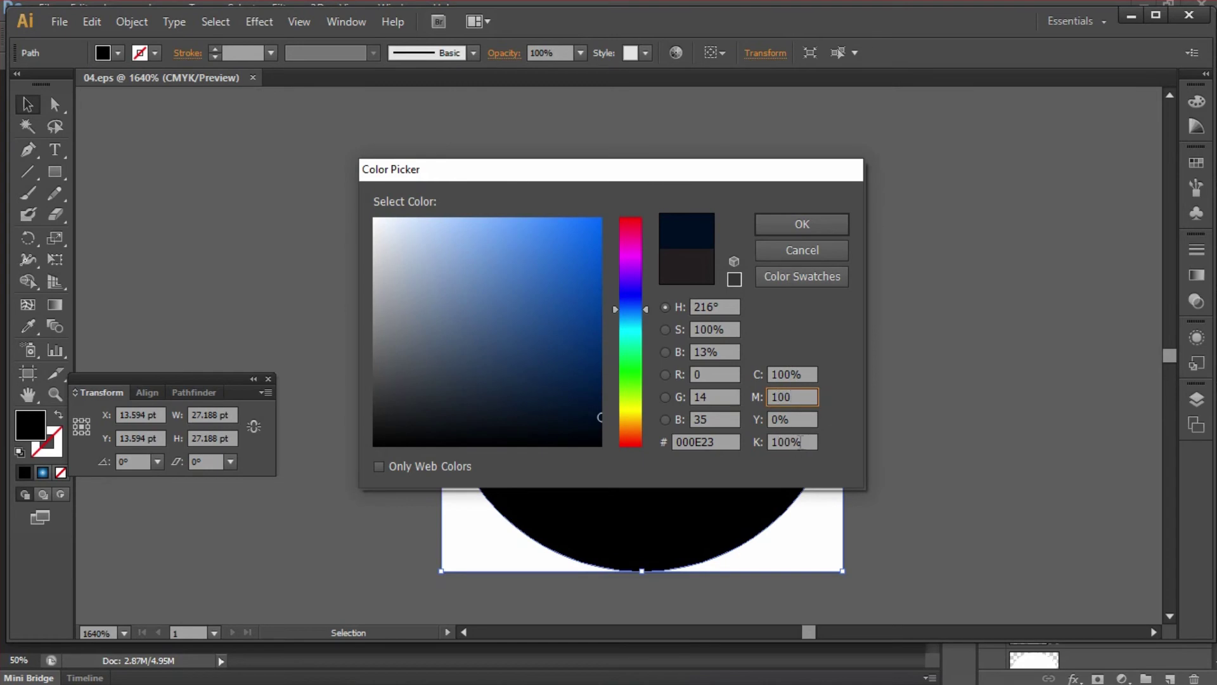
pyautogui.click(798, 442)
pyautogui.write('0')
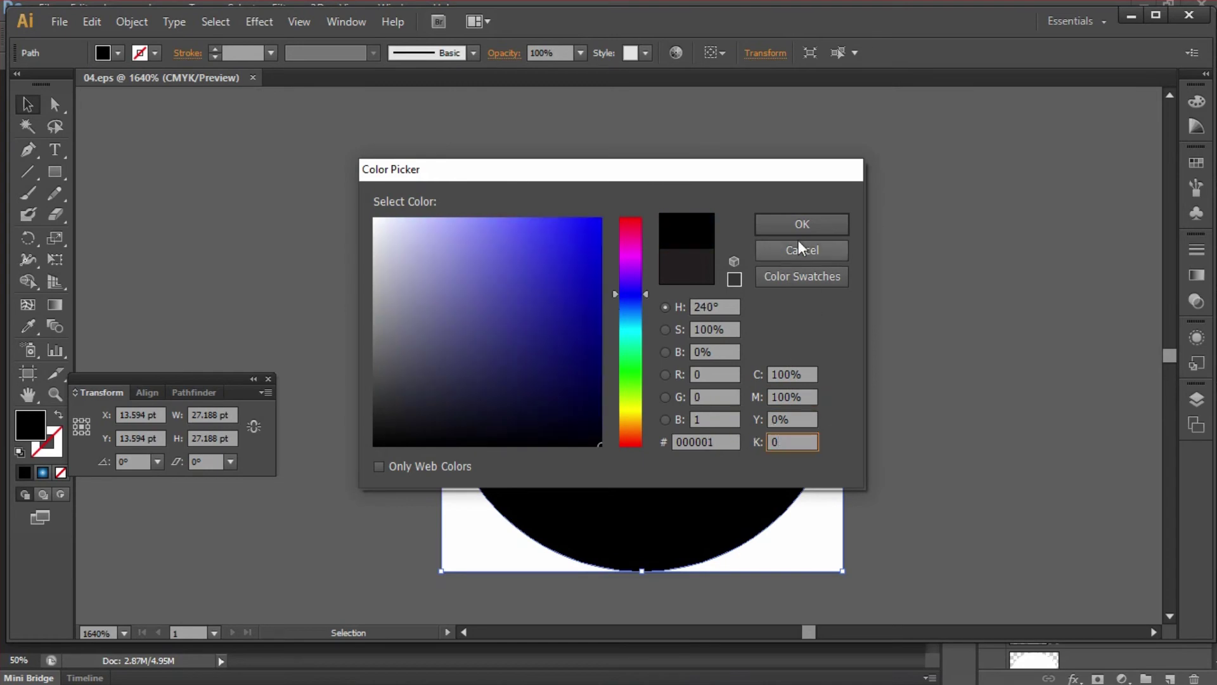
pyautogui.click(800, 225)
# - Apply the circle's dark blue to the black envelope lines with the eyedropper
pyautogui.moveTo(666, 272); pyautogui.dragTo(782, 412)
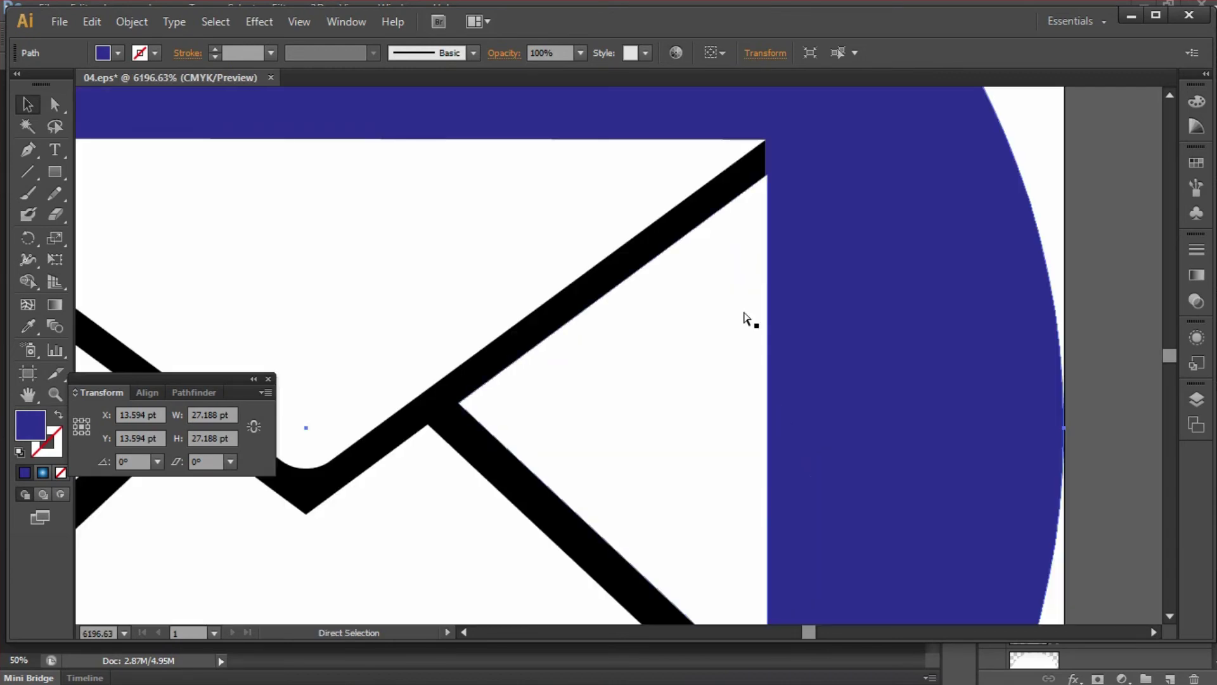
pyautogui.click(701, 217)
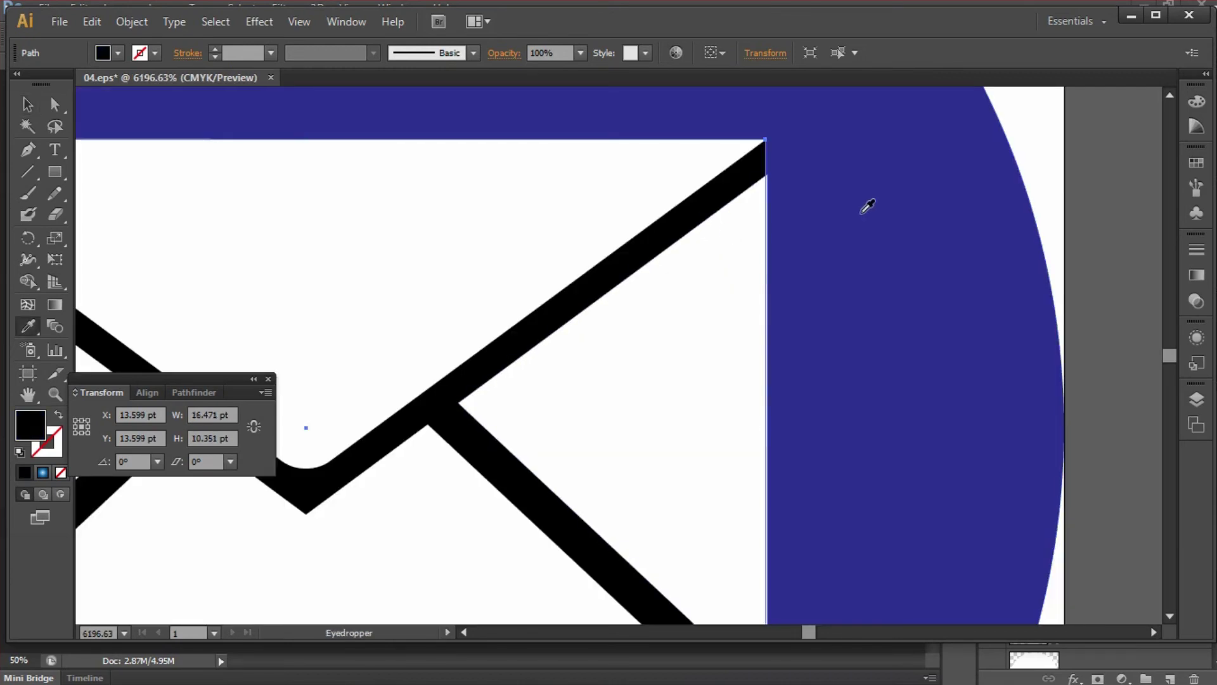
pyautogui.press('i')
pyautogui.click(860, 207)
pyautogui.press('v')
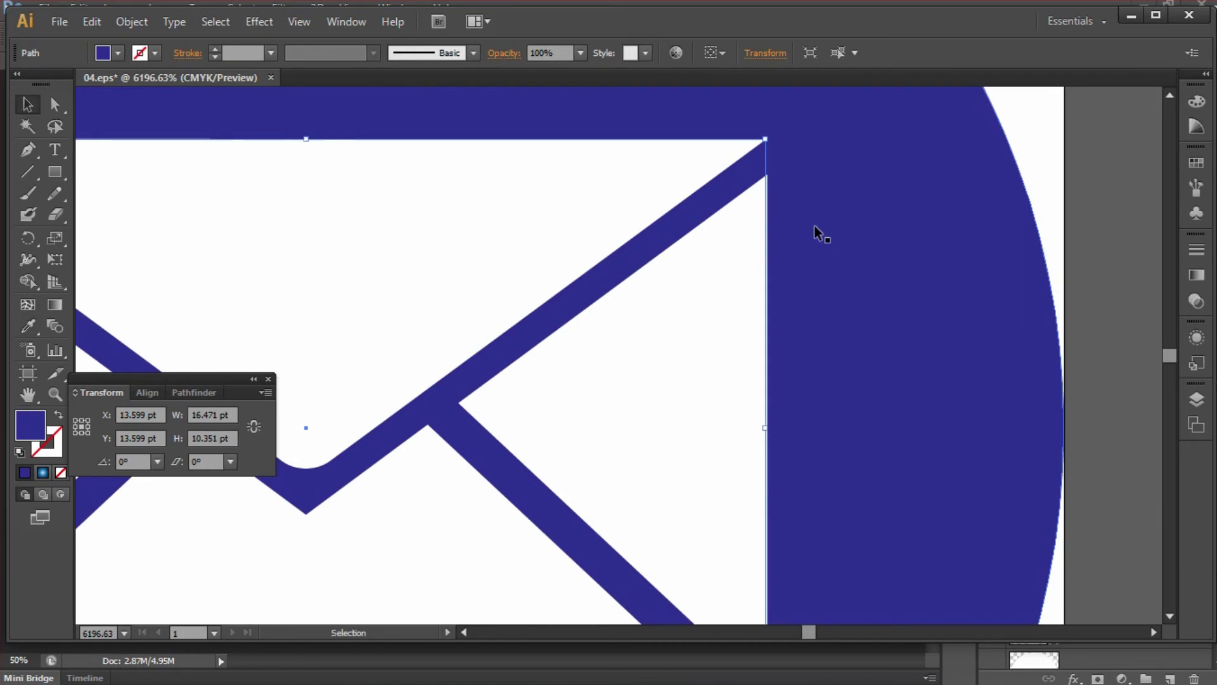
# - Save the recoloured 04.eps icon, close it and return to the Photoshop card
pyautogui.hotkey('ctrl', 's')
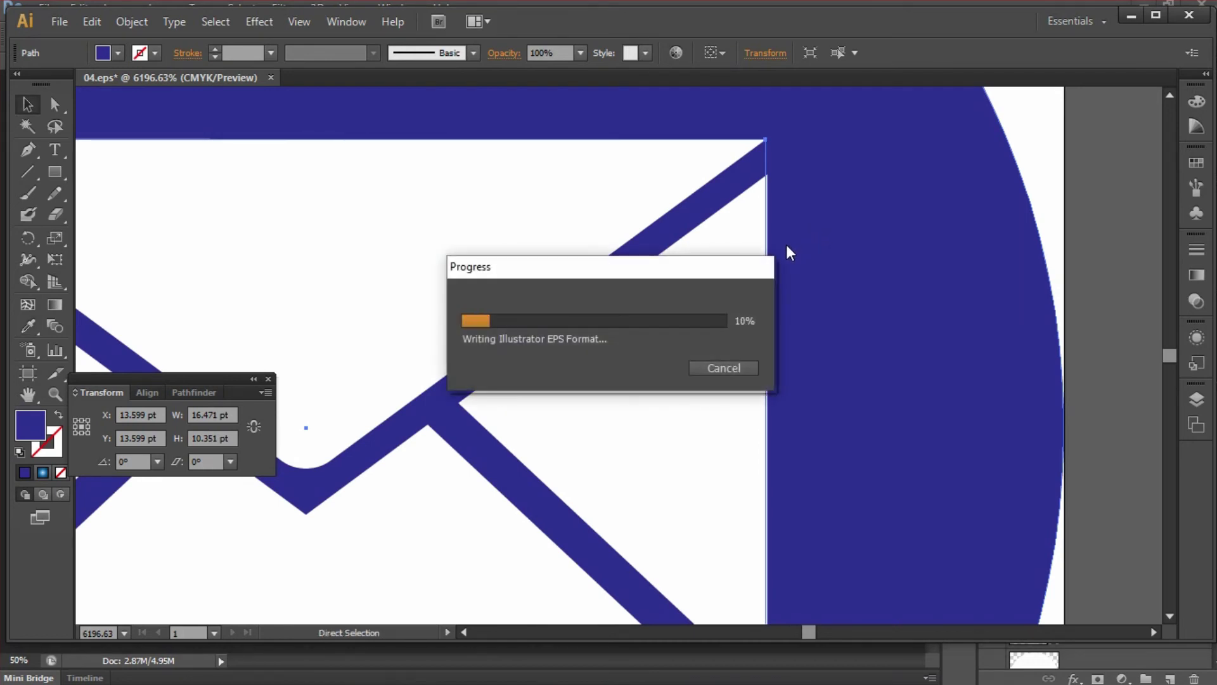
pyautogui.click(267, 78)
pyautogui.hotkey('alt', 'Tab')
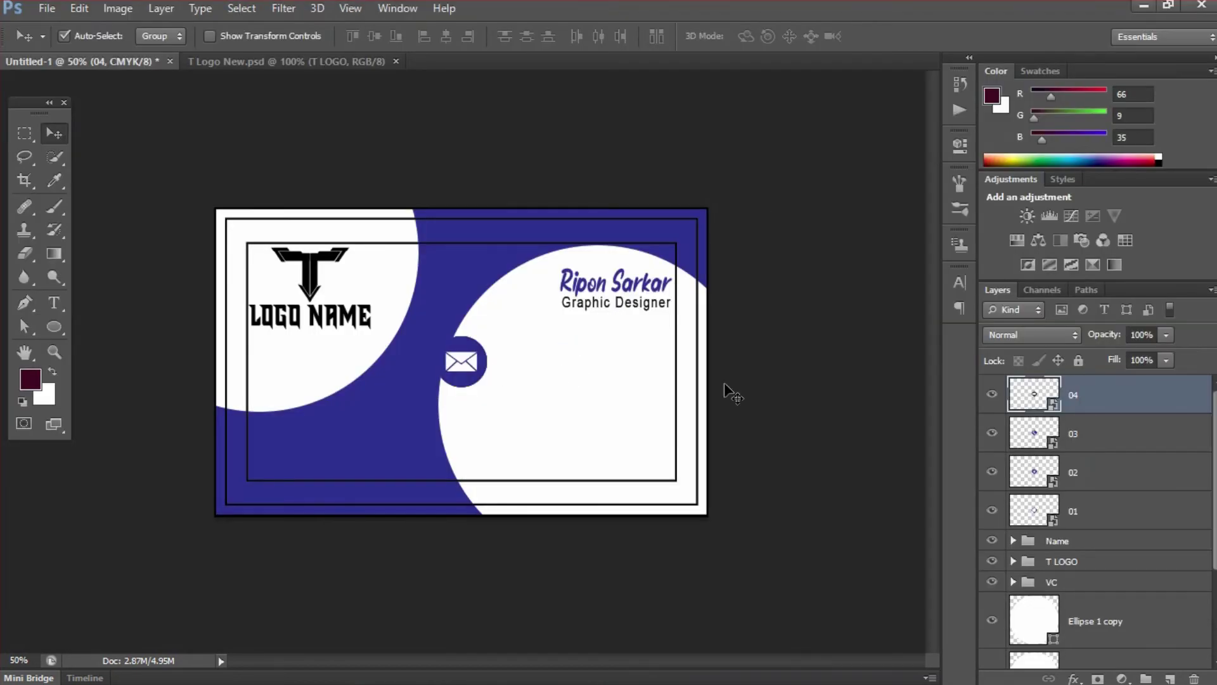
# - Shift icon layers 01–04 slightly right and scale them together to about 42%
pyautogui.keyDown('shift'); pyautogui.click(1081, 510); pyautogui.keyUp('shift')
pyautogui.moveTo(466, 360); pyautogui.dragTo(493, 360)
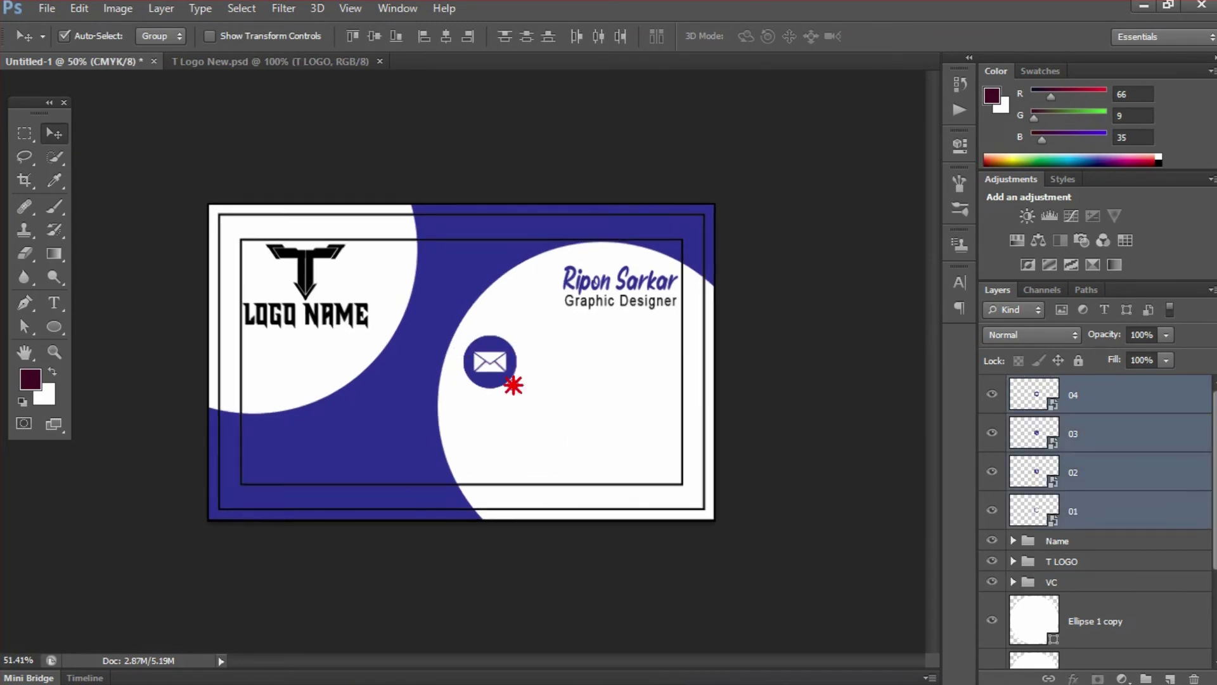
pyautogui.scroll(5, 533, 391)
pyautogui.scroll(3, 550, 403)
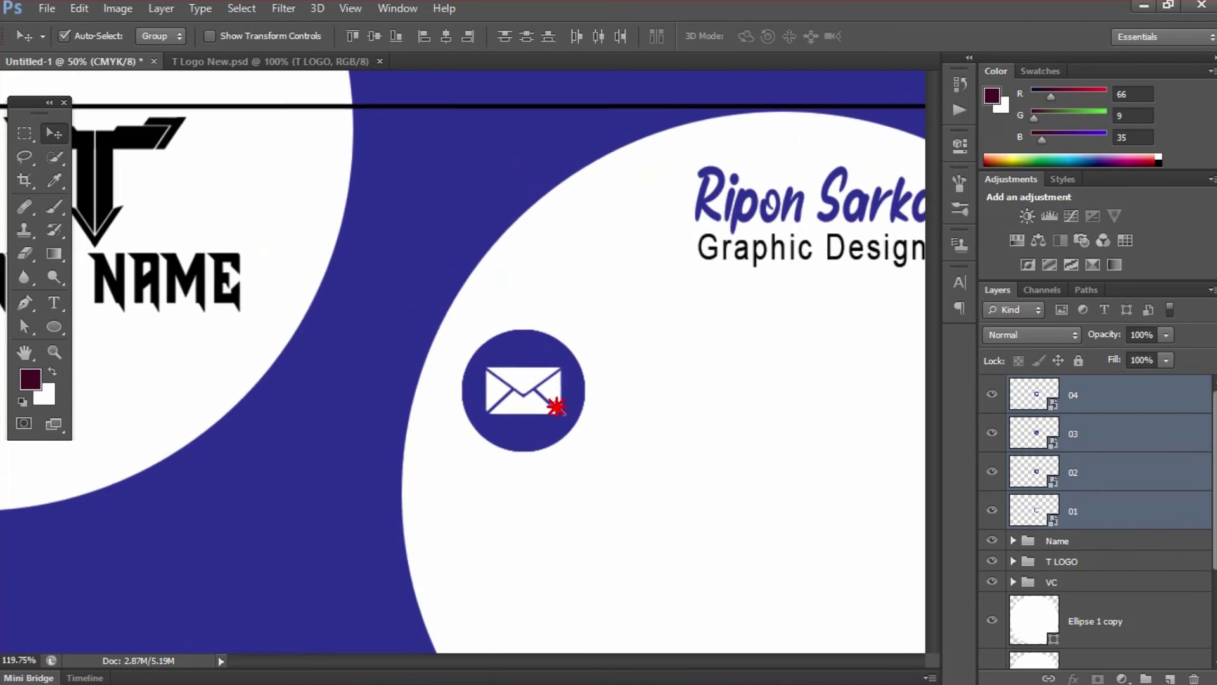
pyautogui.moveTo(588, 329); pyautogui.dragTo(529, 355)
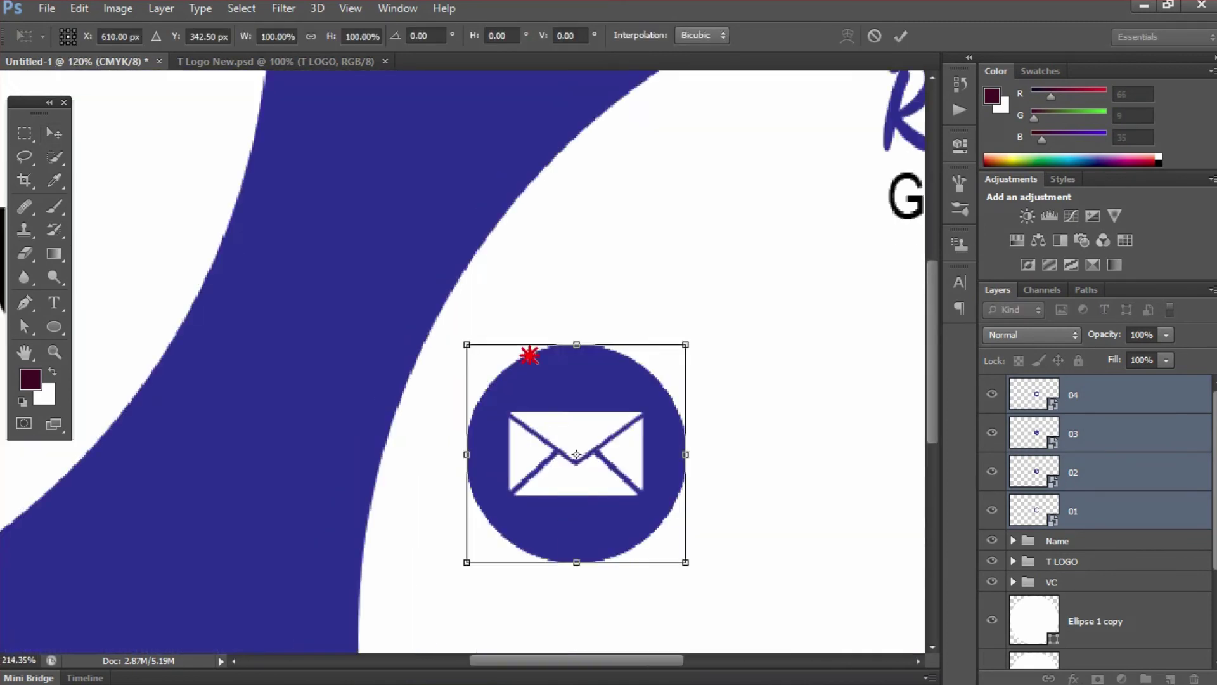
pyautogui.scroll(-3, 530, 355)
pyautogui.moveTo(562, 343); pyautogui.dragTo(541, 364)
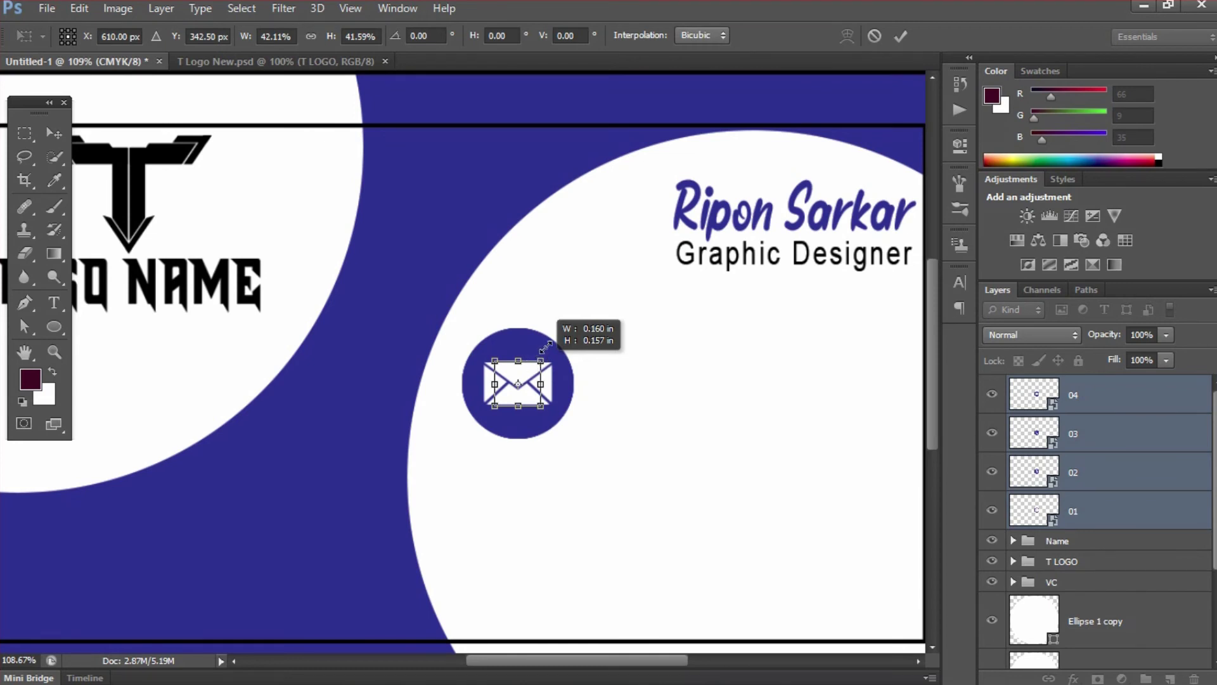
pyautogui.moveTo(545, 348); pyautogui.dragTo(545, 348)
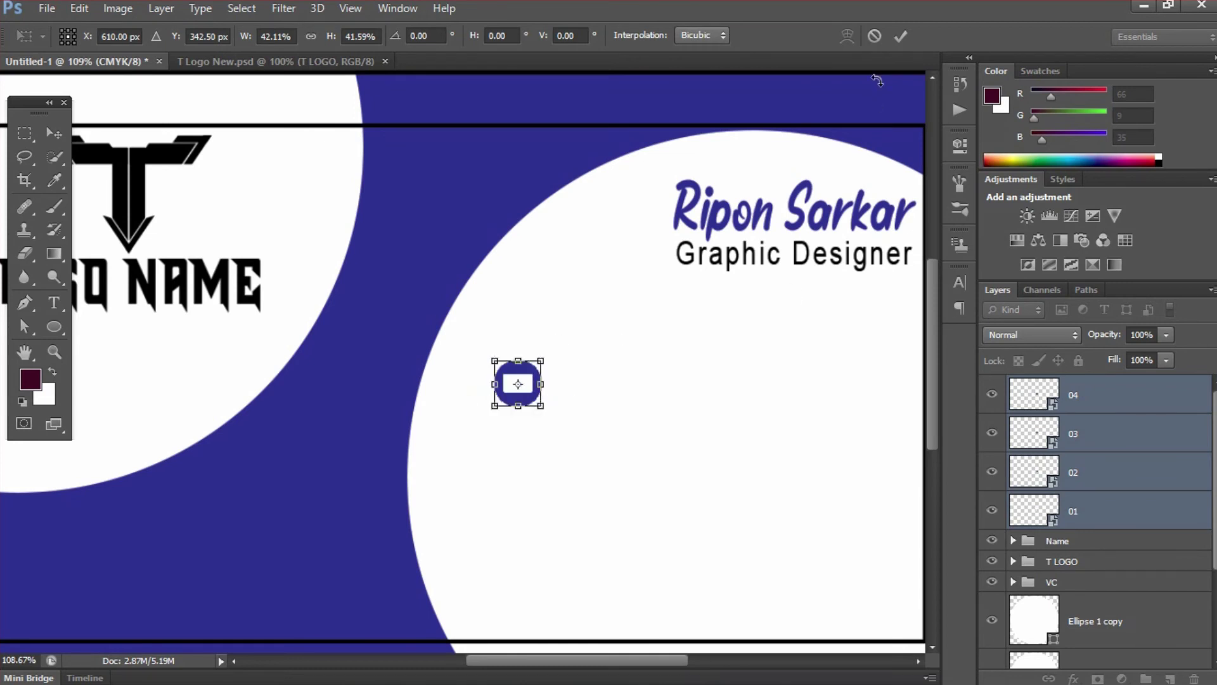
pyautogui.click(901, 36)
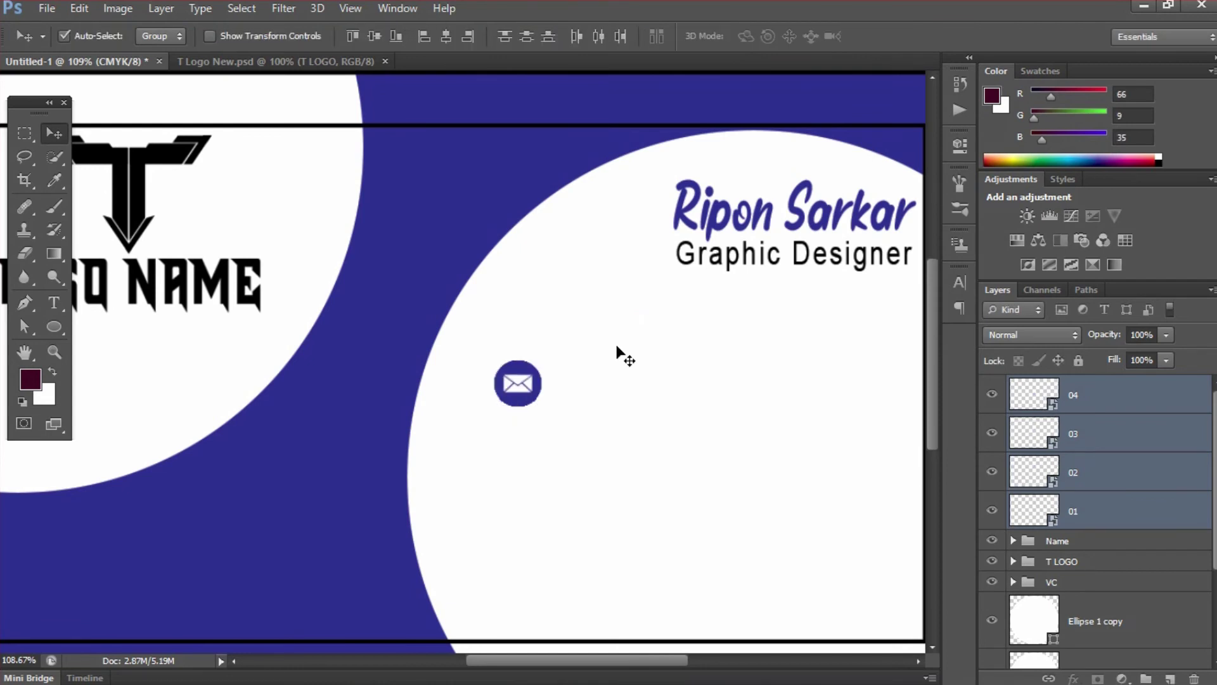
pyautogui.hotkey('ctrl', '1')
pyautogui.hotkey('ctrl', '-')
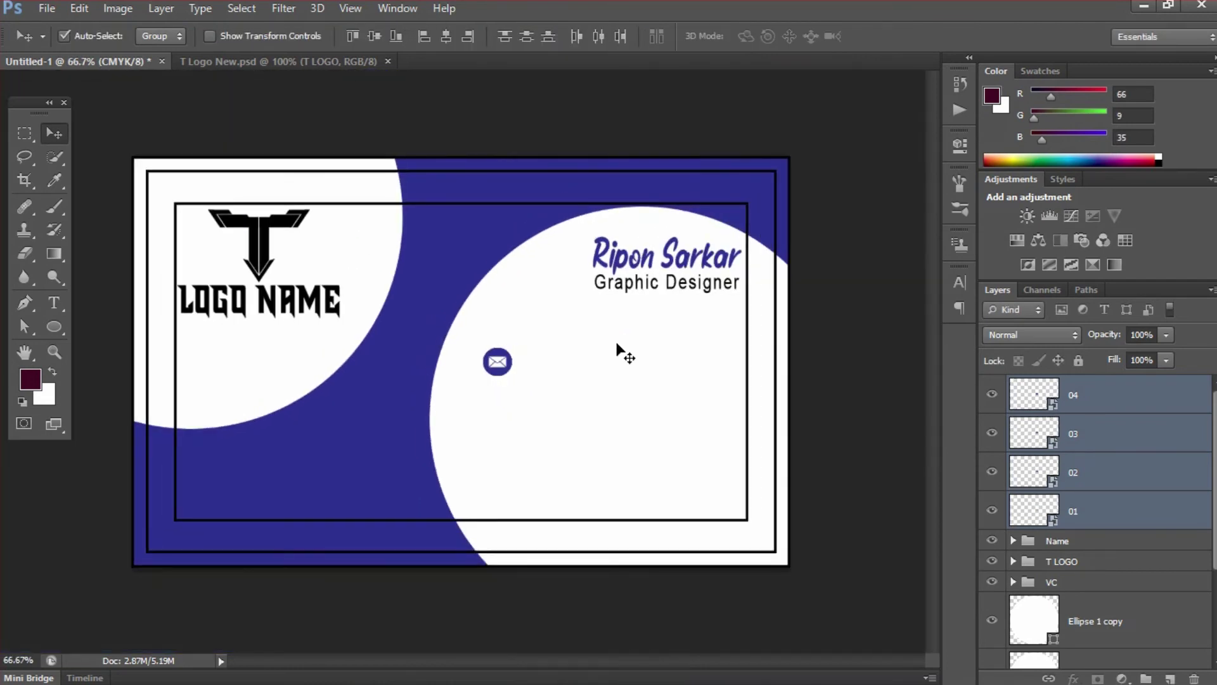
# - Move the envelope and phone icons down and place the home icon at the top
pyautogui.click(1117, 396)
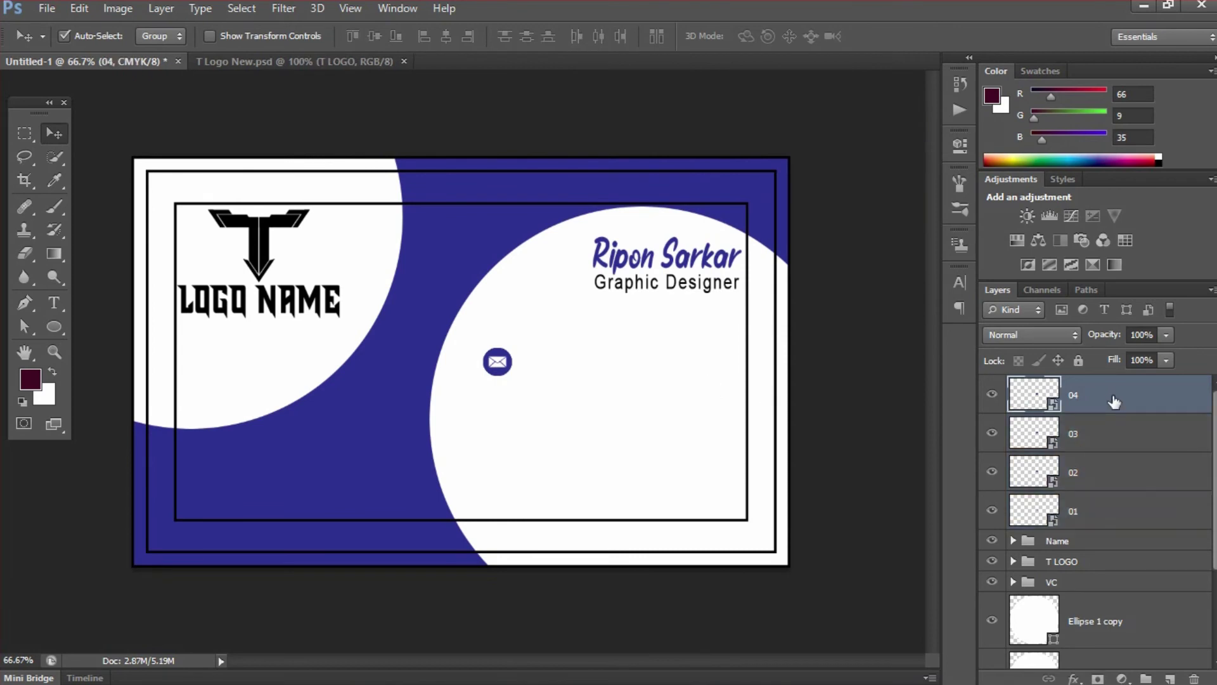
pyautogui.click(992, 397)
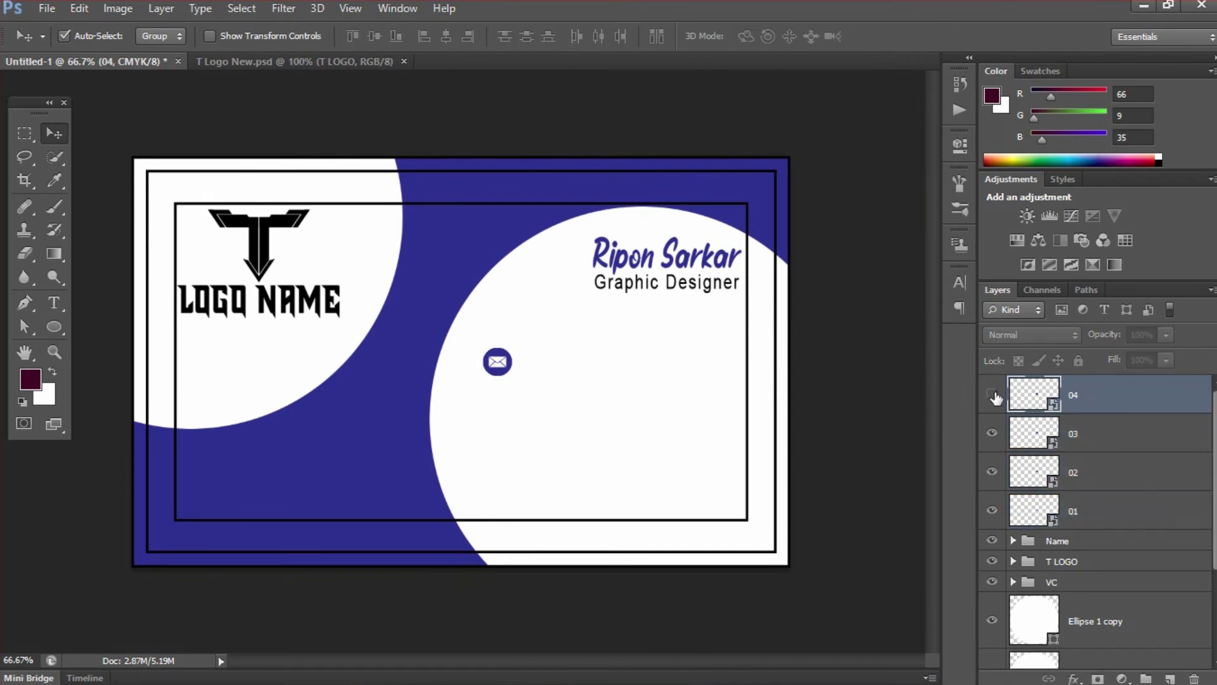
pyautogui.click(992, 397)
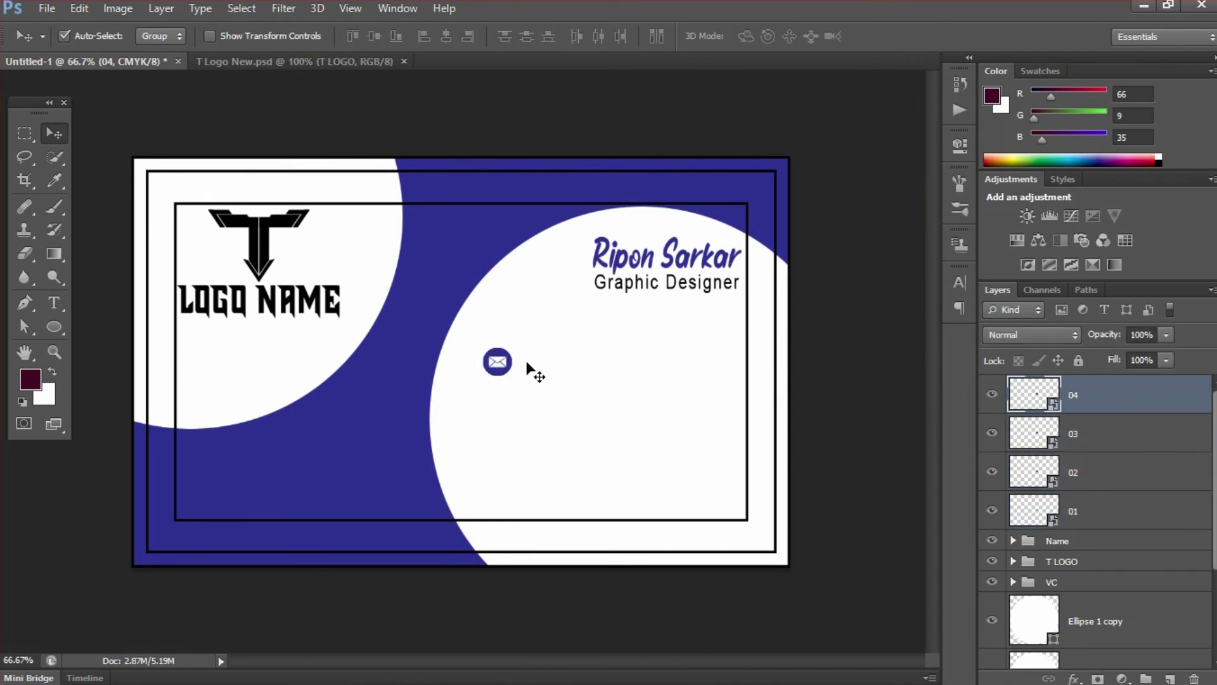
pyautogui.moveTo(506, 364); pyautogui.dragTo(501, 405)
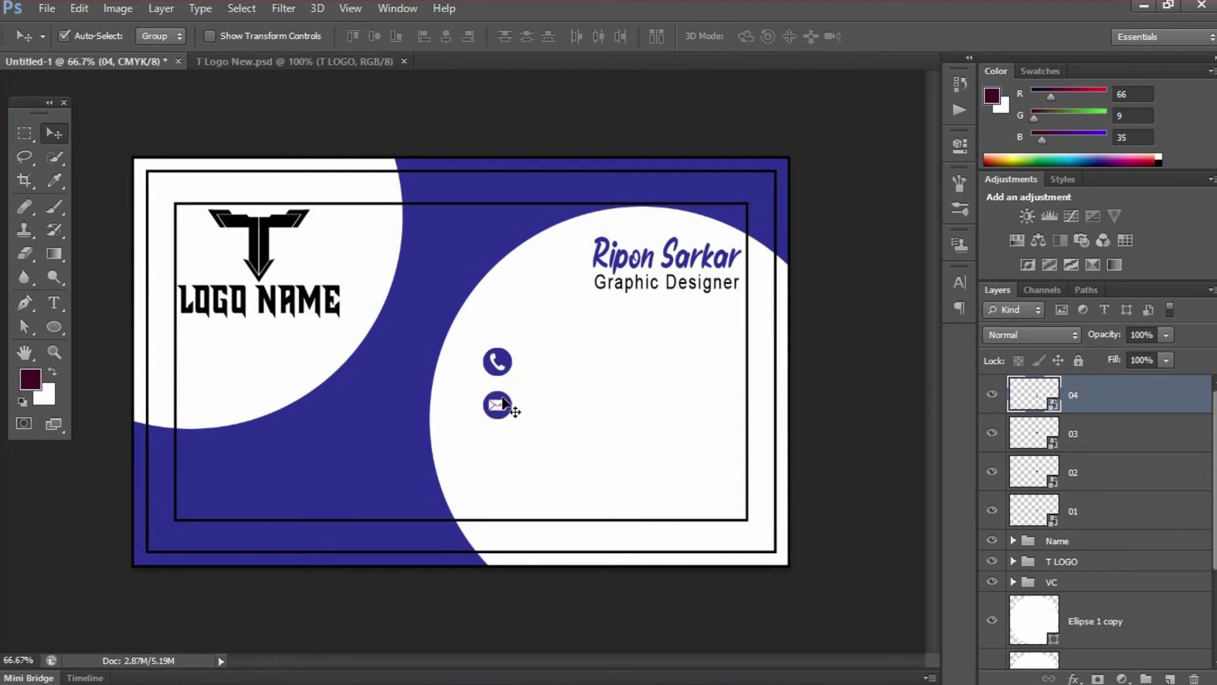
pyautogui.keyDown('shift'); pyautogui.click(1103, 433); pyautogui.keyUp('shift')
pyautogui.moveTo(501, 364); pyautogui.dragTo(503, 398)
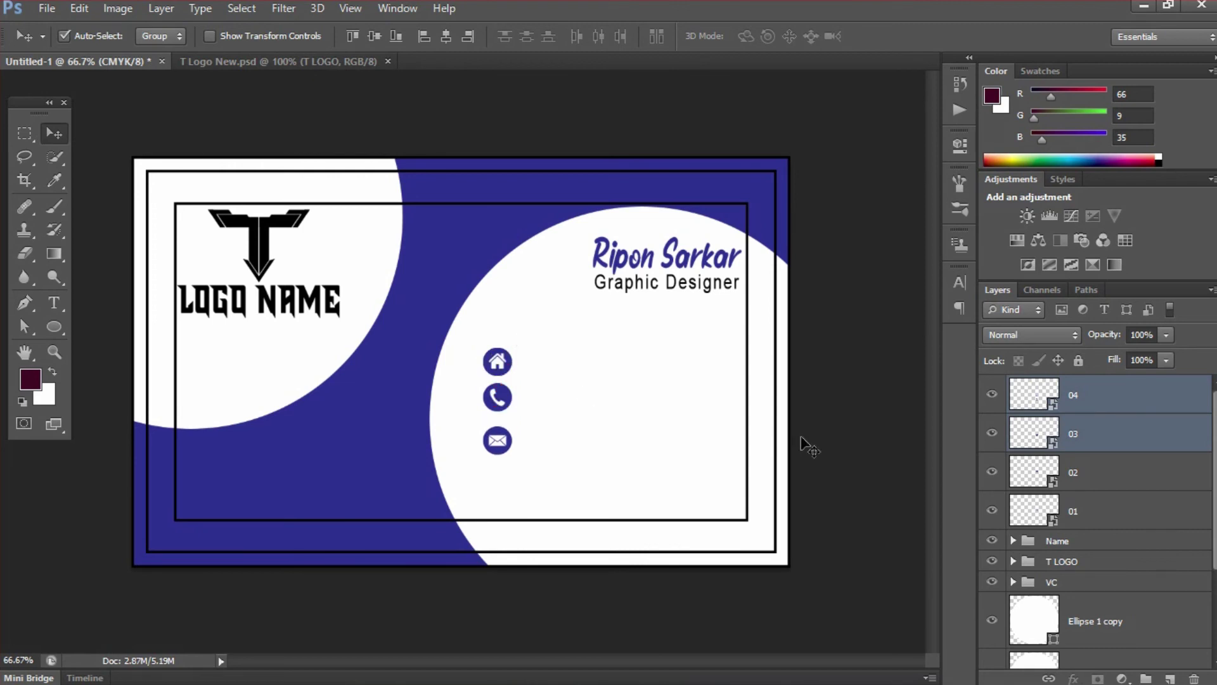
pyautogui.click(1076, 479)
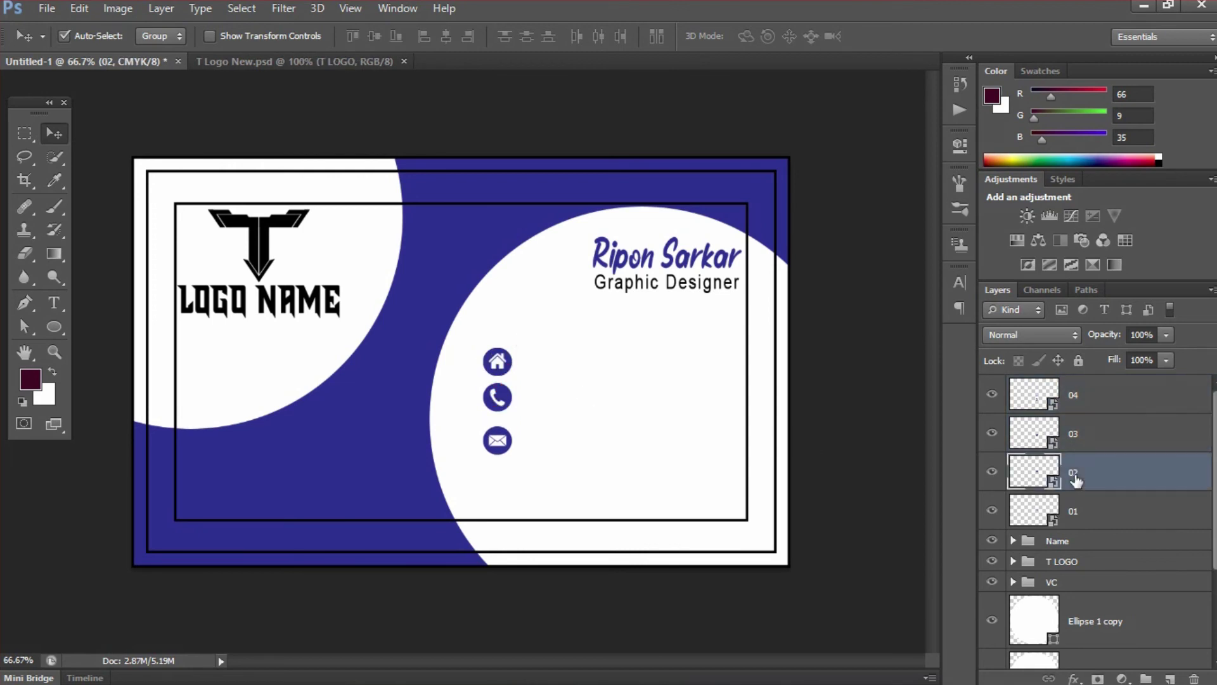
pyautogui.click(1101, 514)
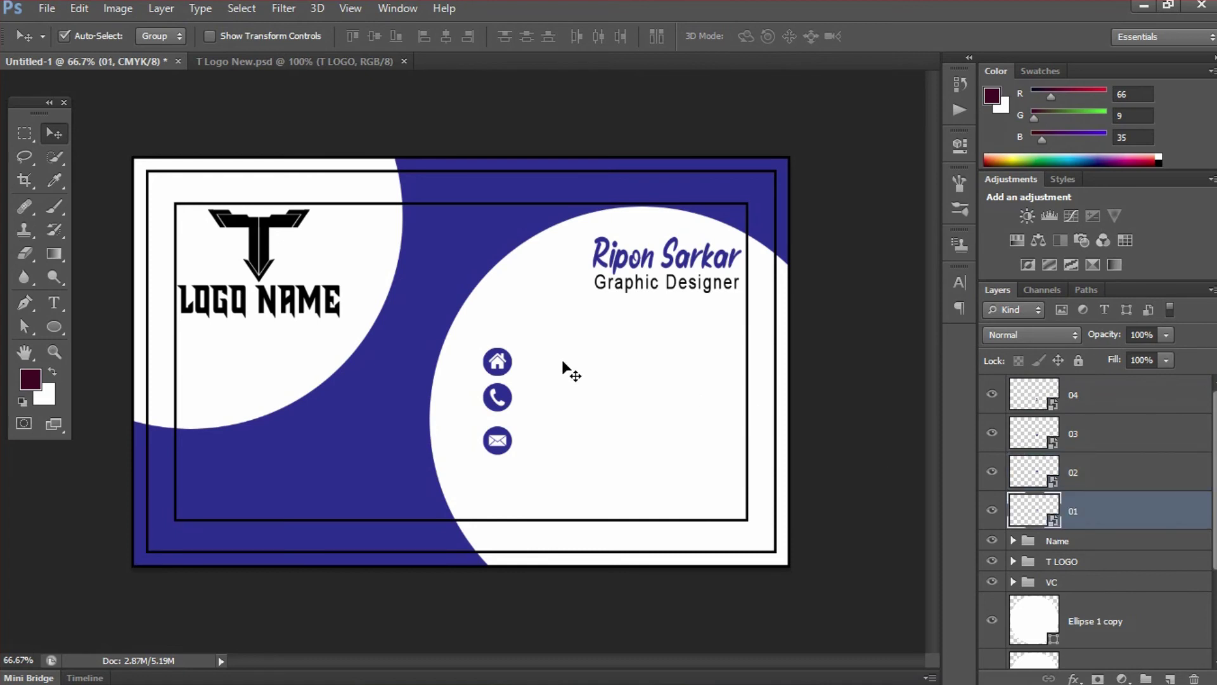
pyautogui.moveTo(511, 366); pyautogui.dragTo(507, 479)
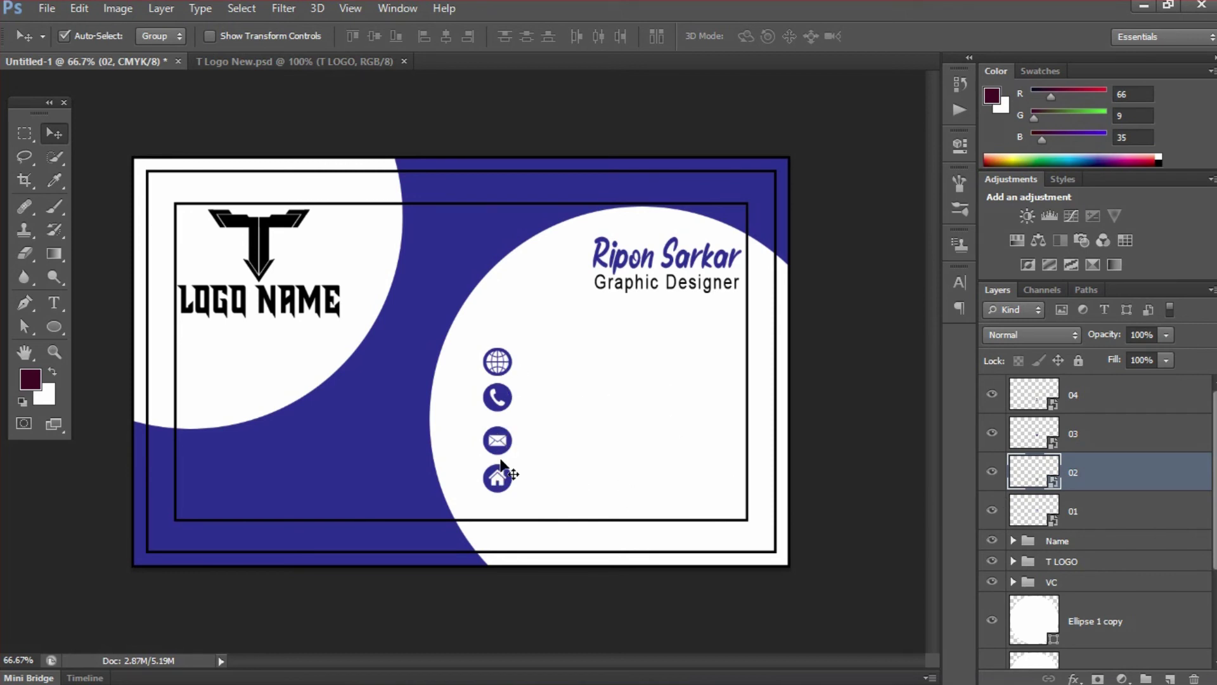
pyautogui.moveTo(513, 485); pyautogui.dragTo(513, 347)
# - Move the globe icon below the envelope and distribute all four icons' vertical centers
pyautogui.click(1085, 509)
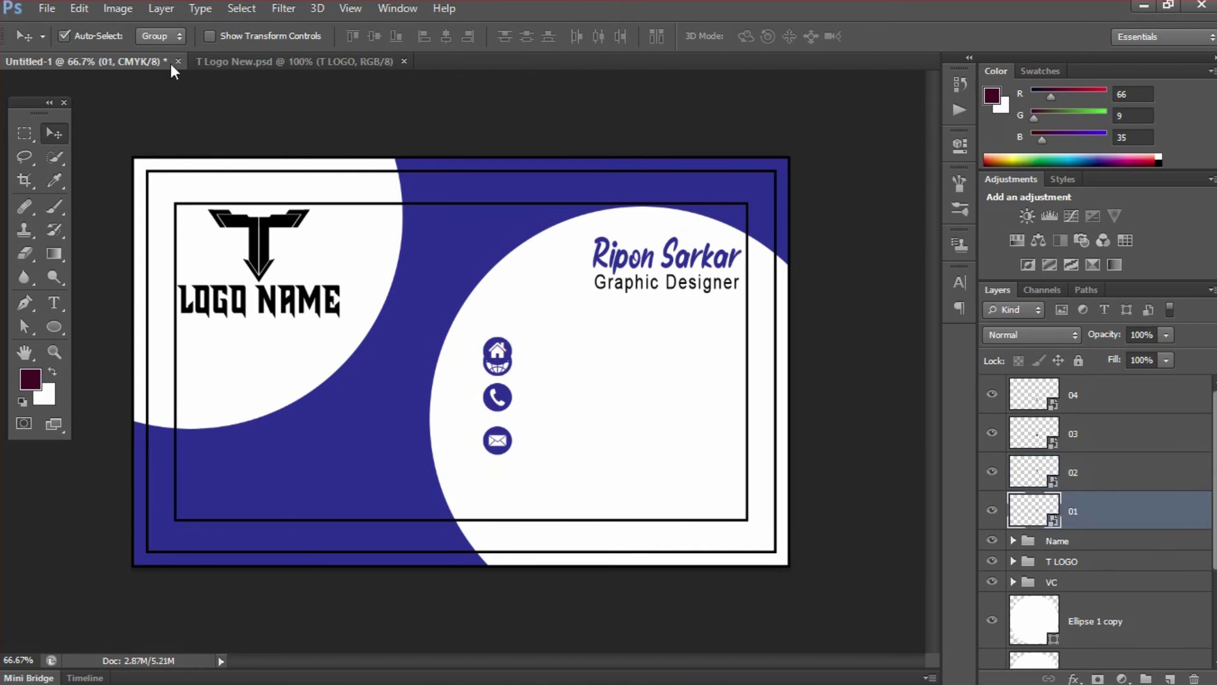
pyautogui.click(65, 35)
pyautogui.moveTo(524, 357); pyautogui.dragTo(527, 482)
pyautogui.keyDown('shift'); pyautogui.click(1103, 406); pyautogui.keyUp('shift')
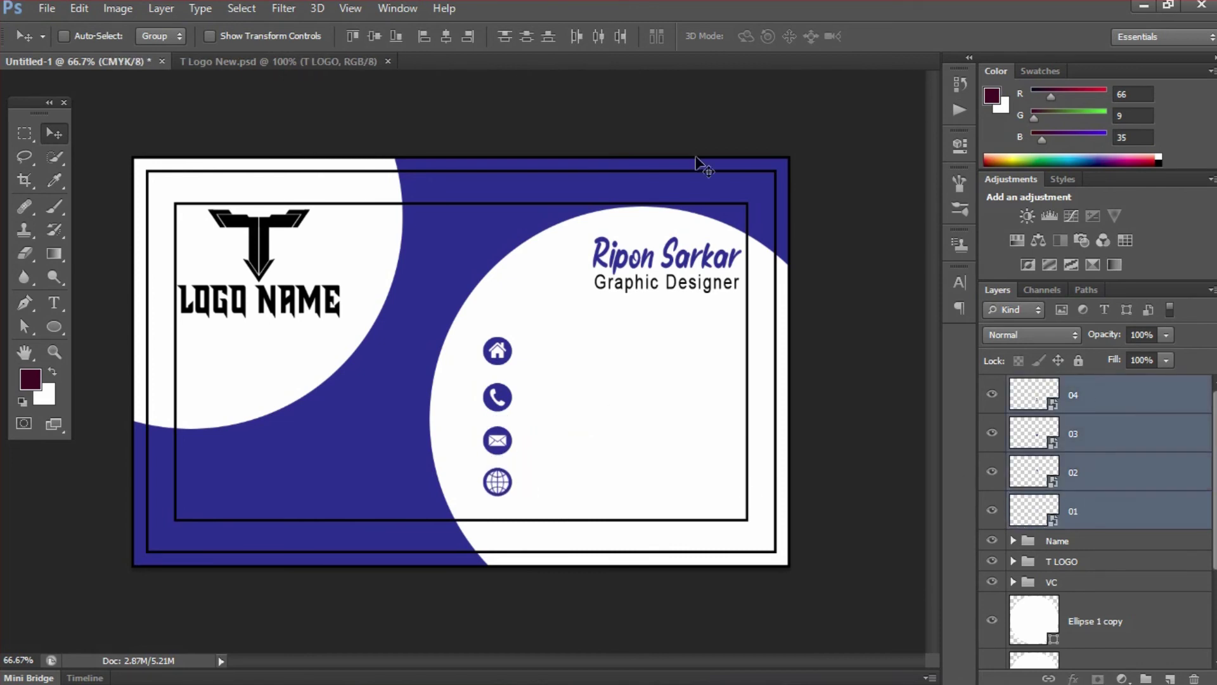
pyautogui.click(531, 37)
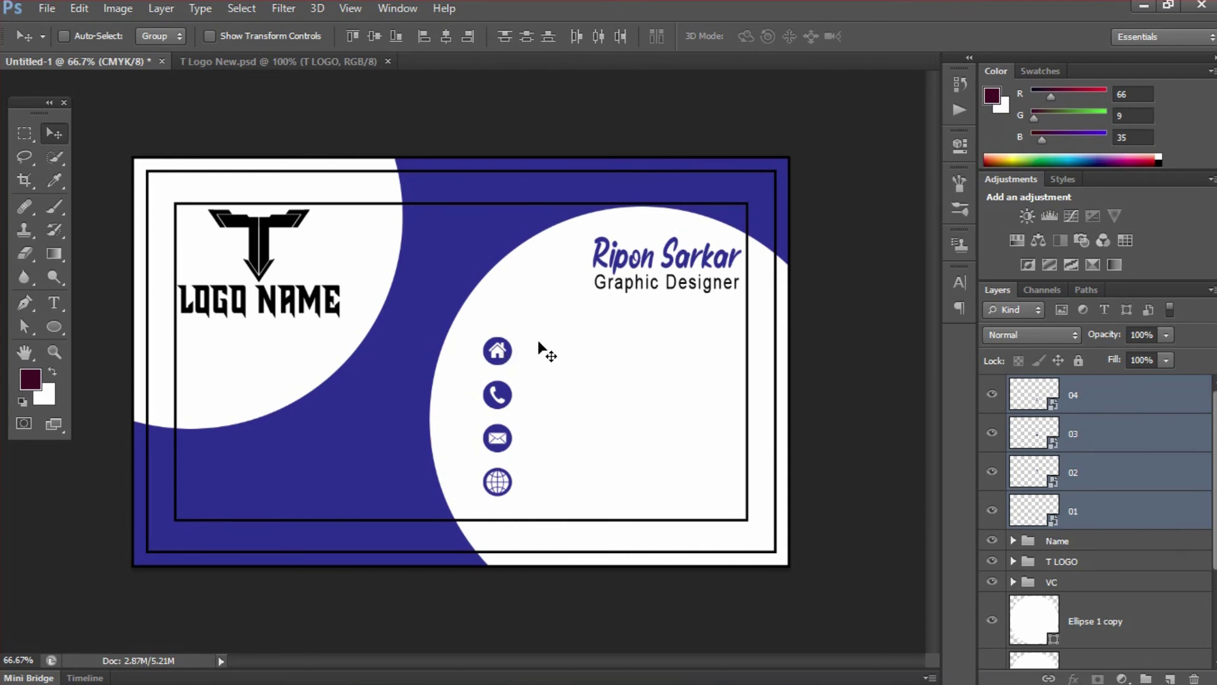
# - Type two lines of hyphens beside the home icon and set them in Arial
pyautogui.press('t')
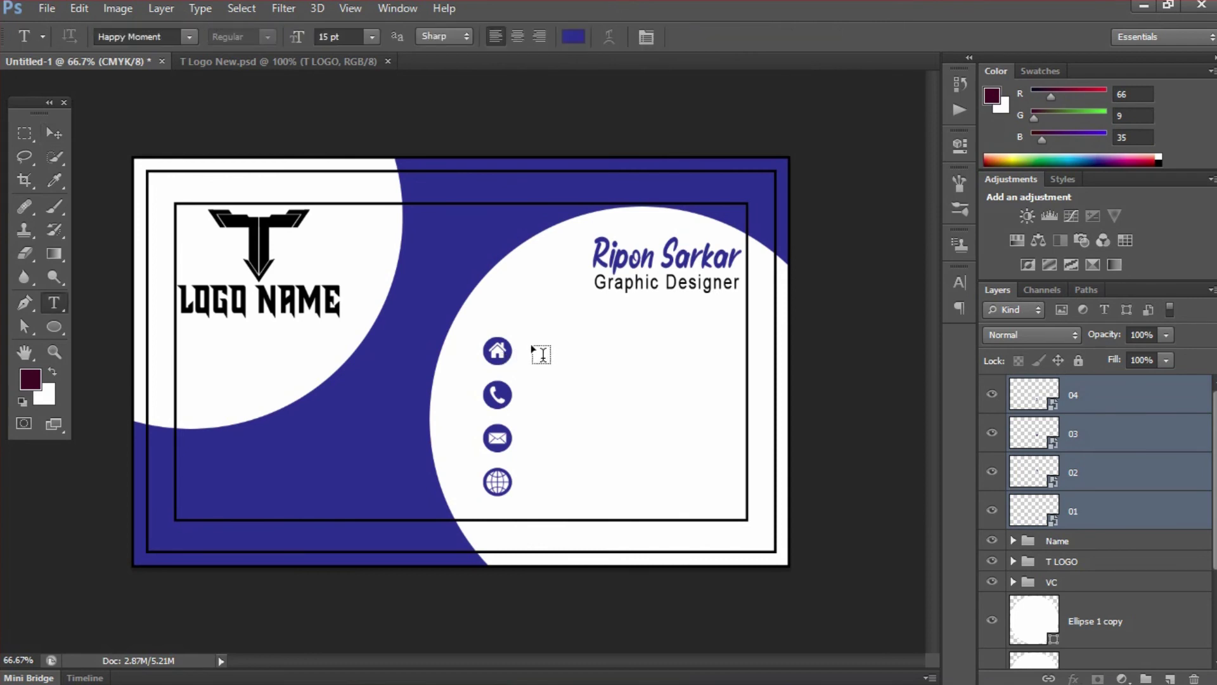
pyautogui.click(531, 346)
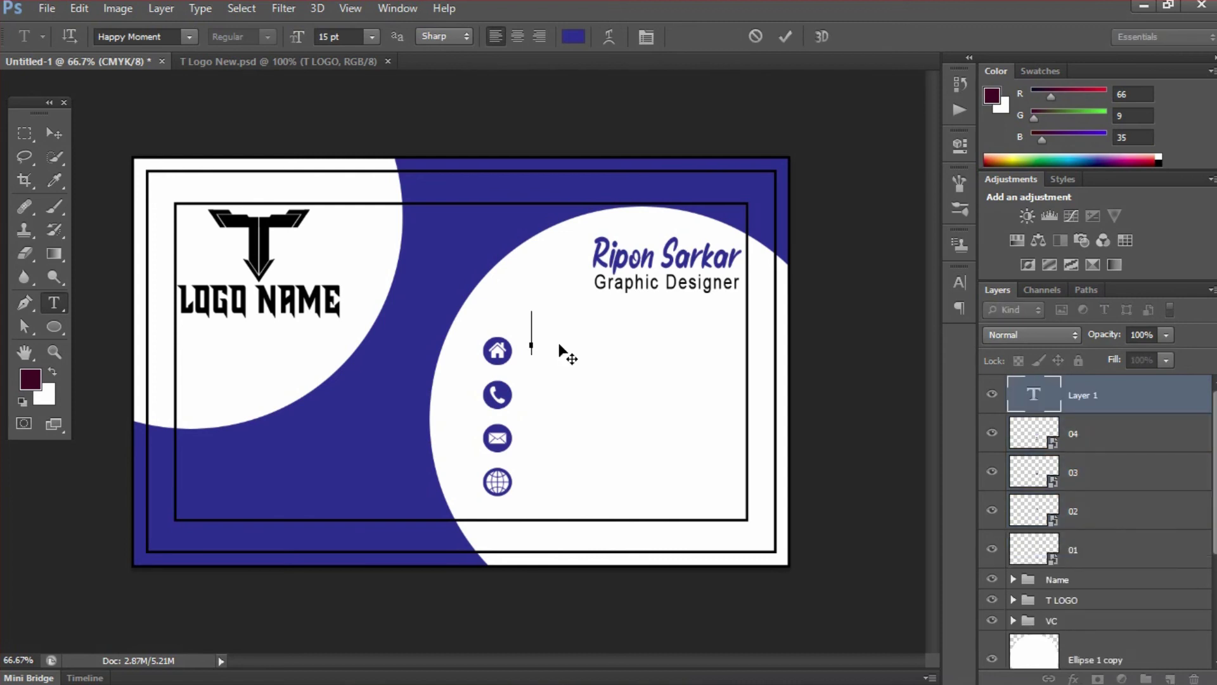
pyautogui.write('--------------')
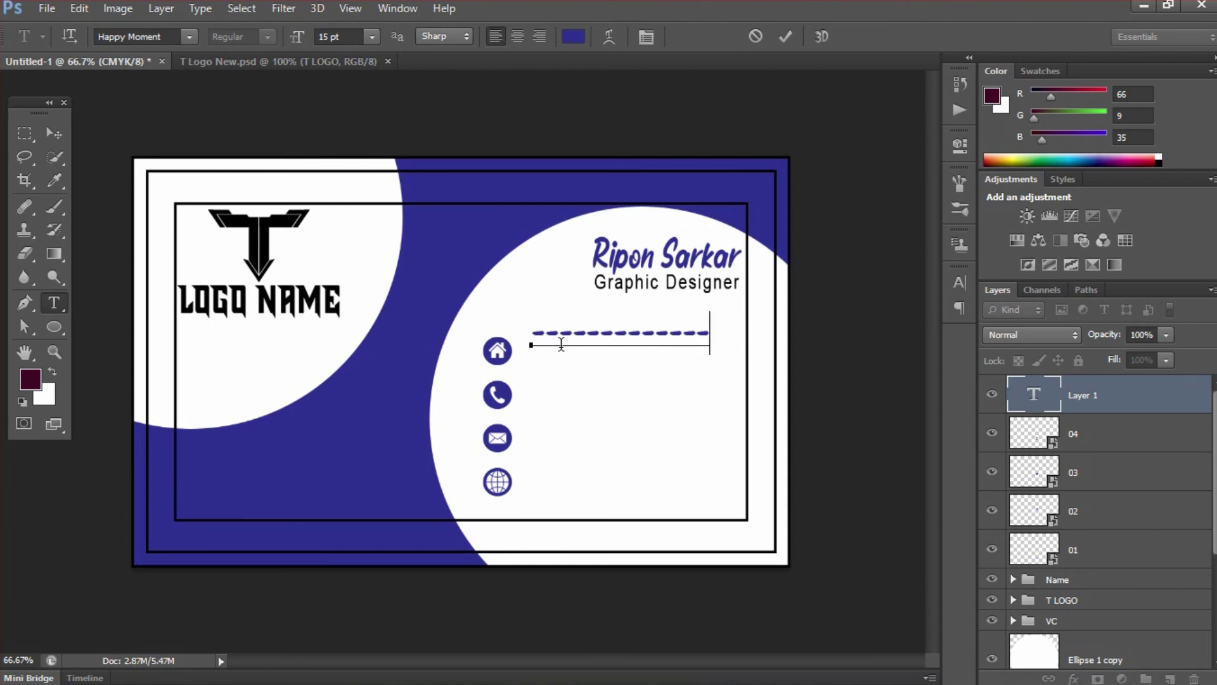
pyautogui.write('-------')
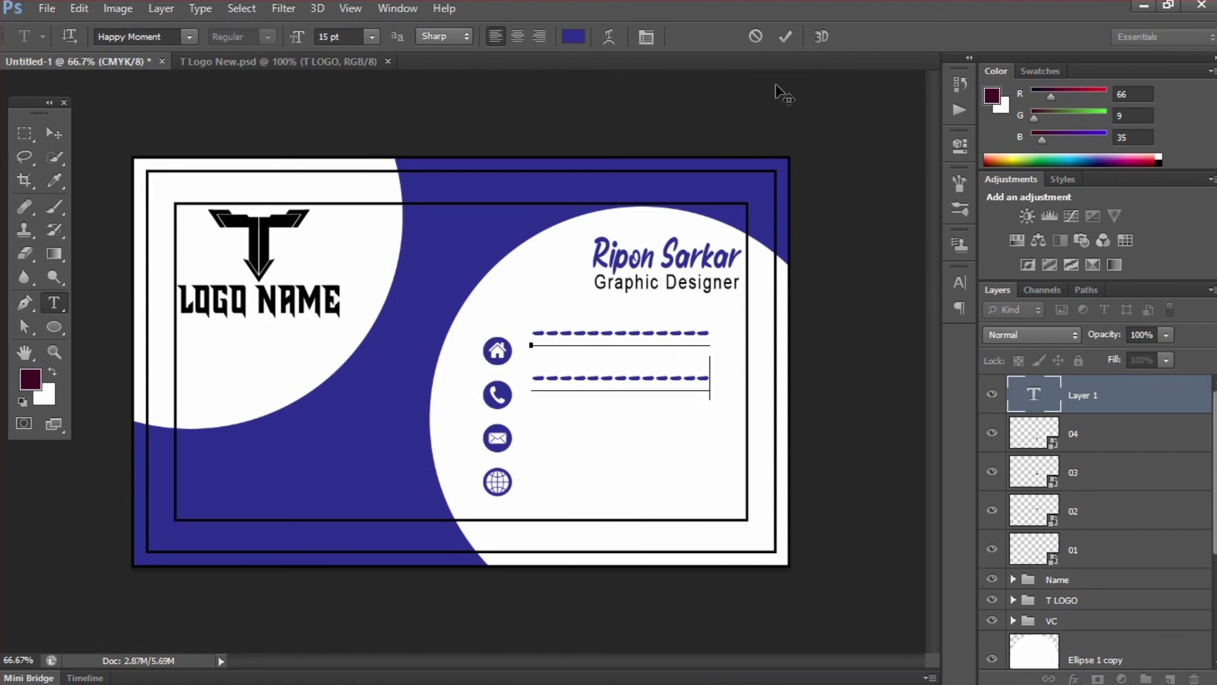
pyautogui.click(785, 37)
pyautogui.click(157, 38)
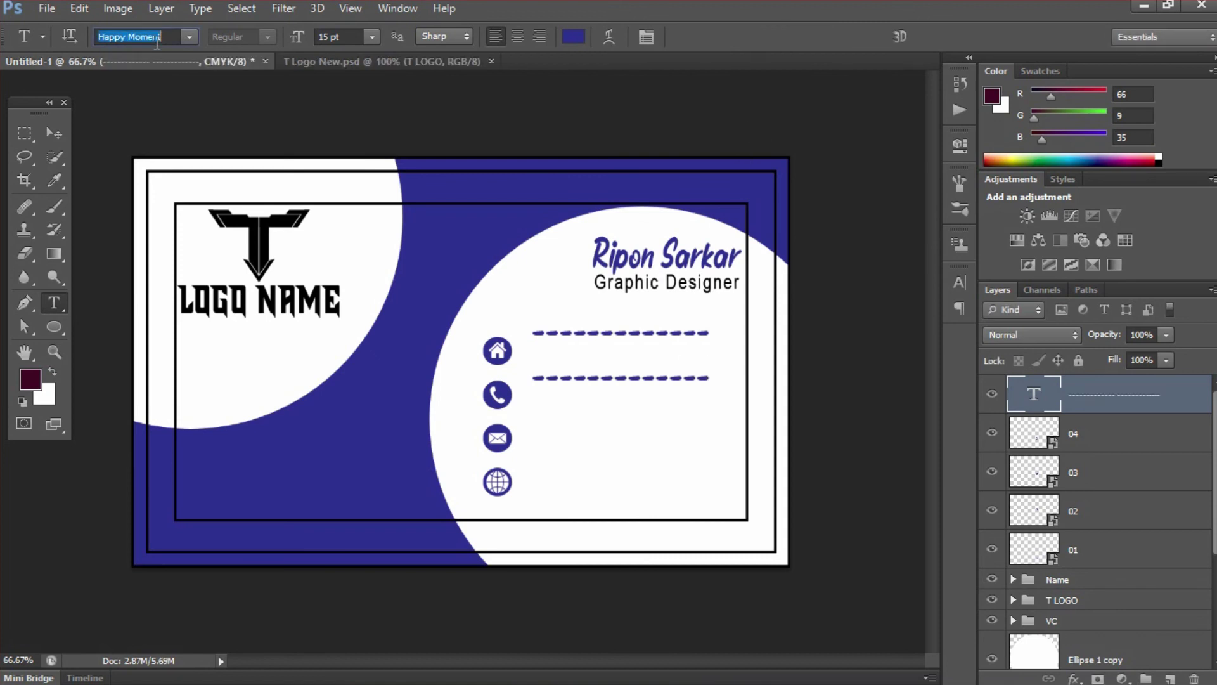
pyautogui.write('Arial')
pyautogui.press('Return')
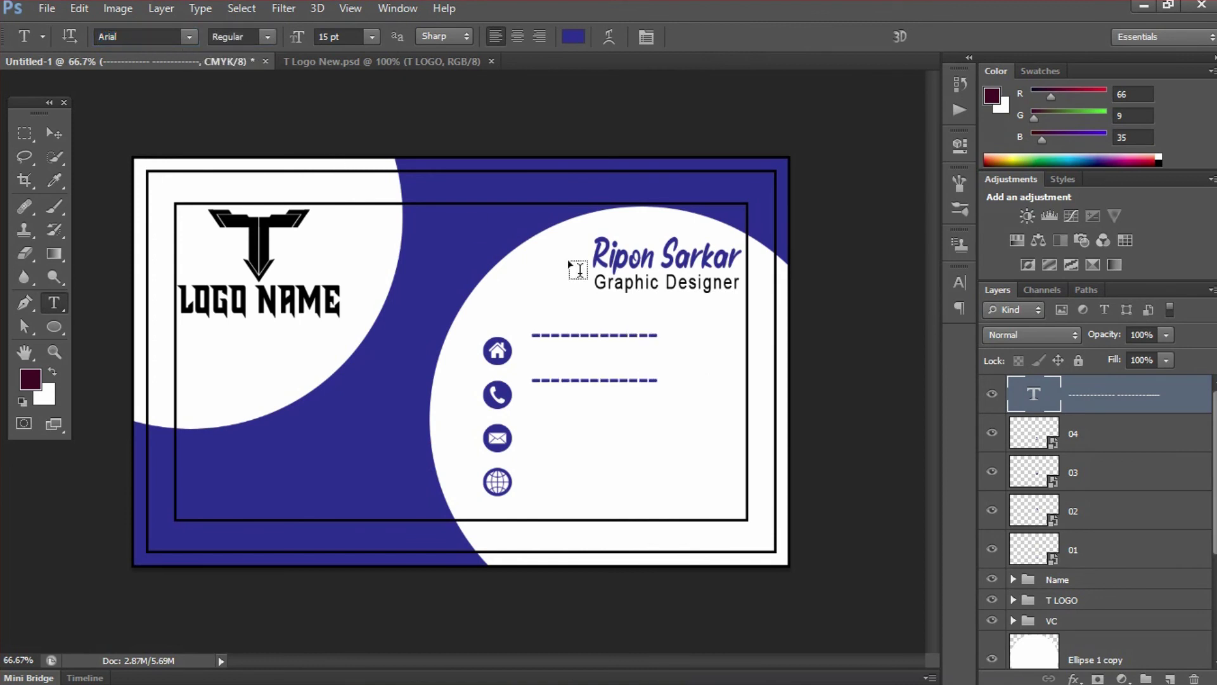
# - Set the dashes' leading to 3 pt in the Character panel
pyautogui.click(960, 282)
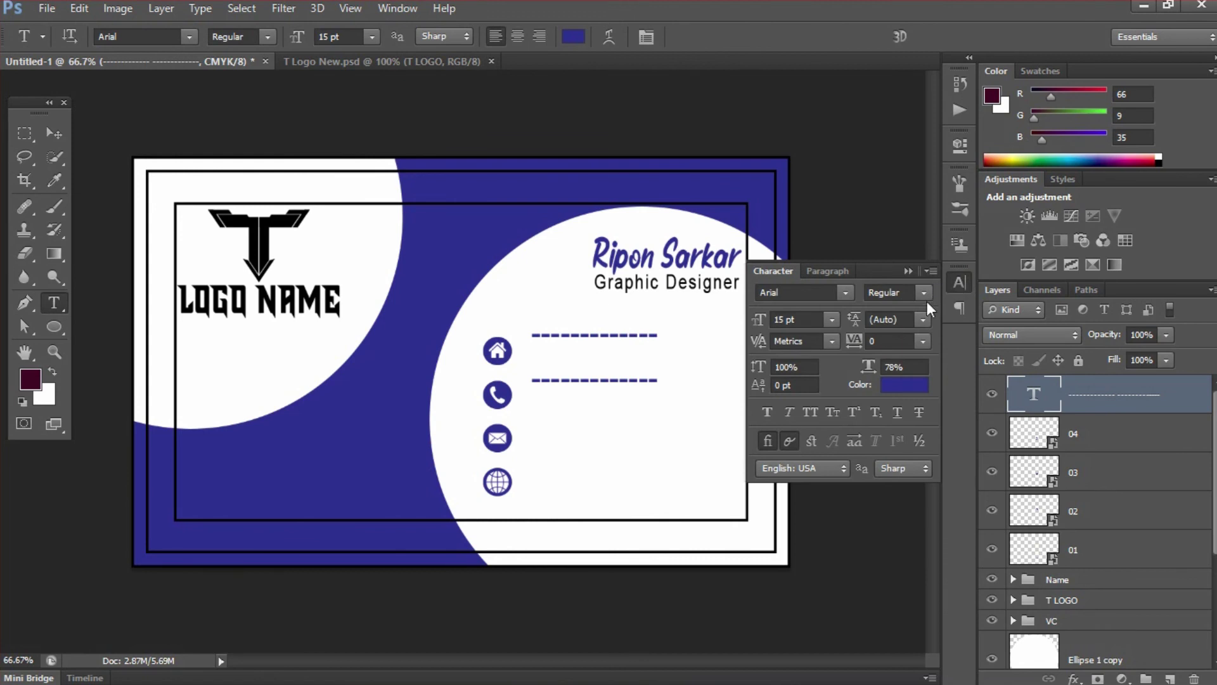
pyautogui.click(922, 318)
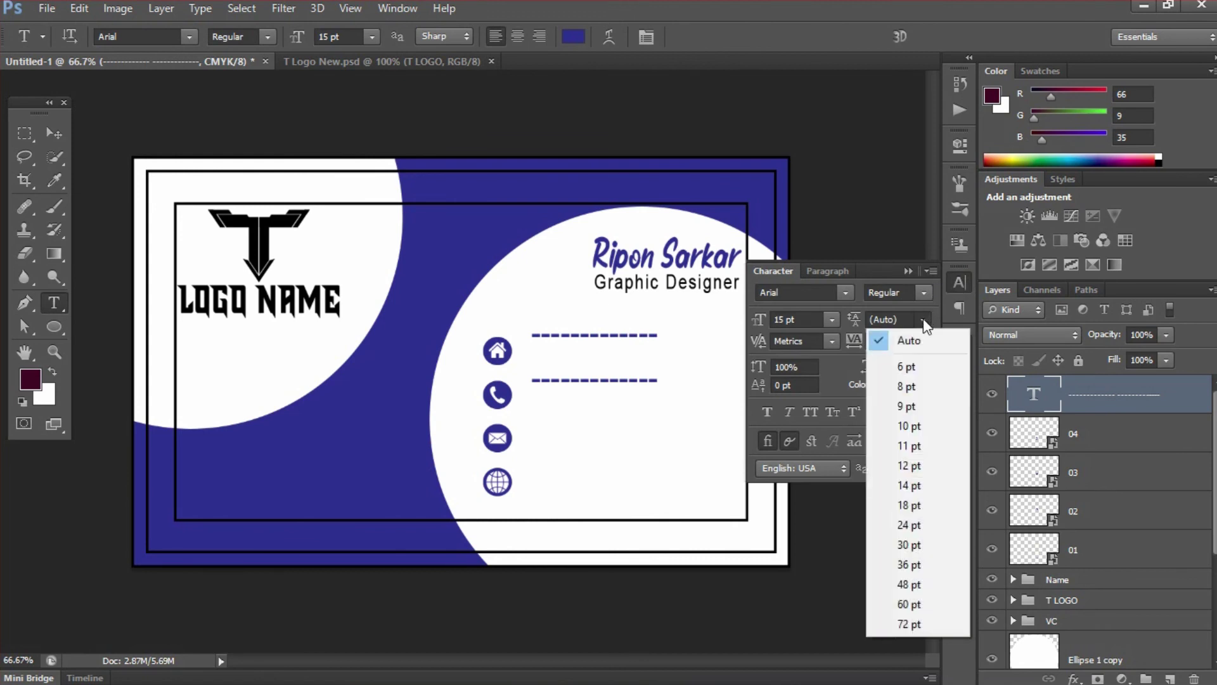
pyautogui.click(915, 424)
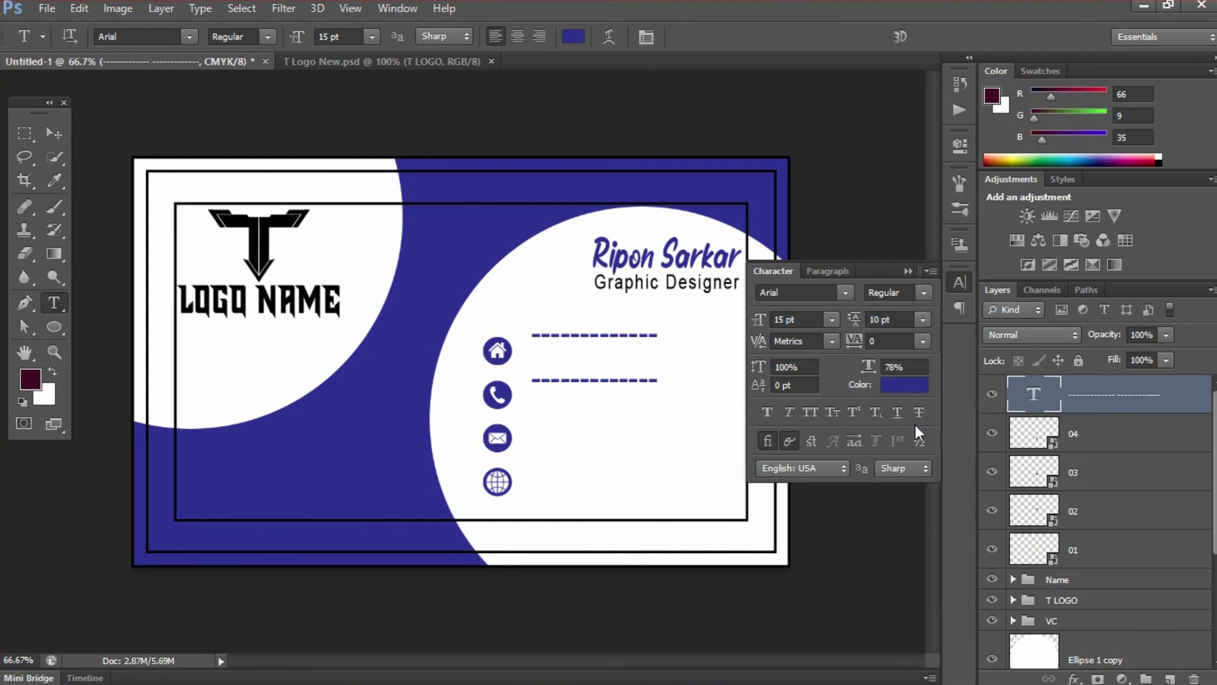
pyautogui.click(922, 318)
pyautogui.click(921, 367)
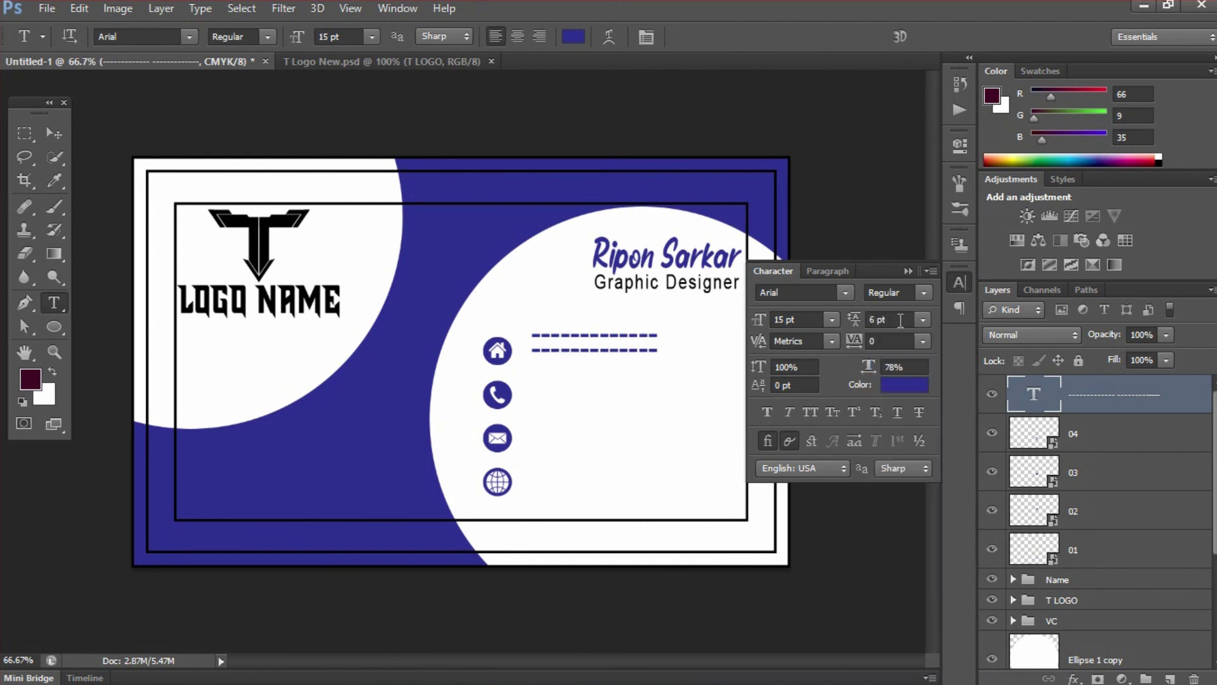
pyautogui.click(859, 318)
pyautogui.write('3')
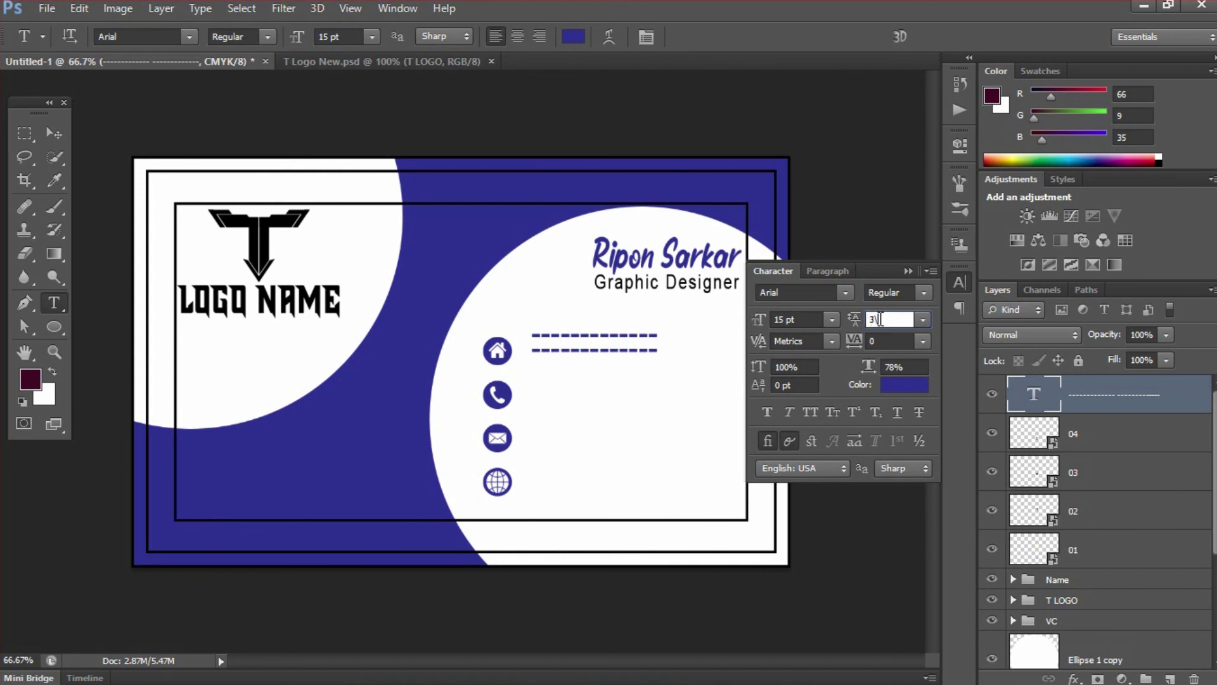
pyautogui.press('Return')
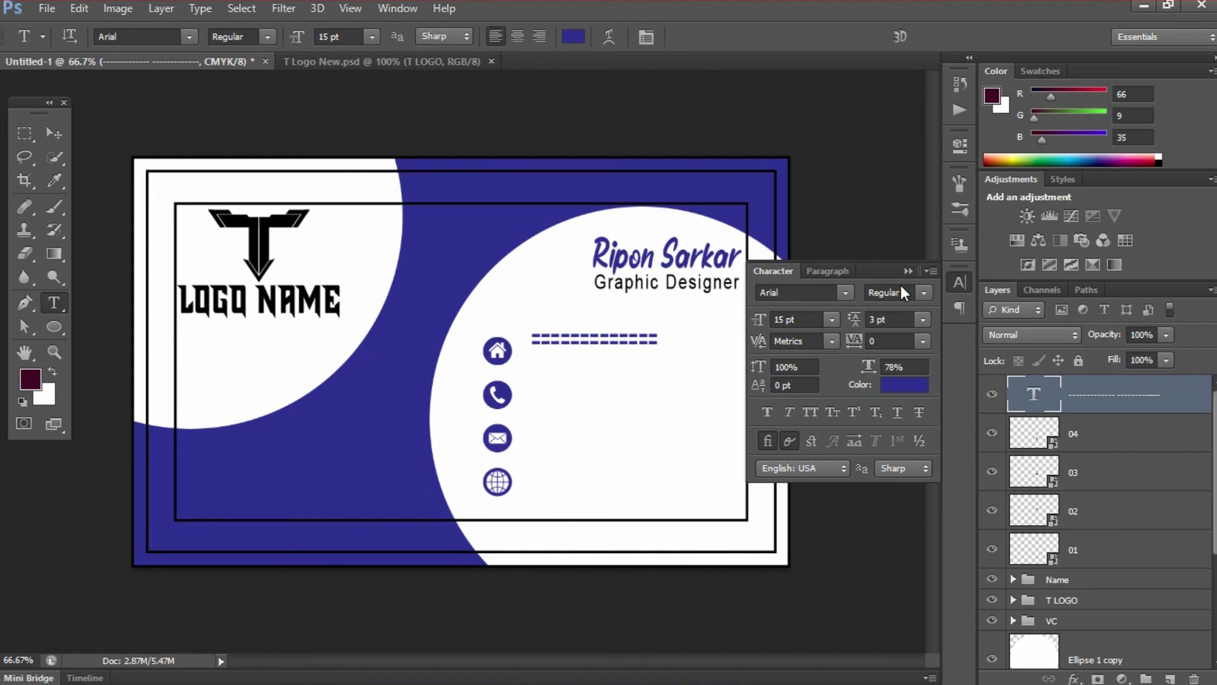
pyautogui.click(905, 279)
# - Set the dashes' font size to 10 pt
pyautogui.click(296, 38)
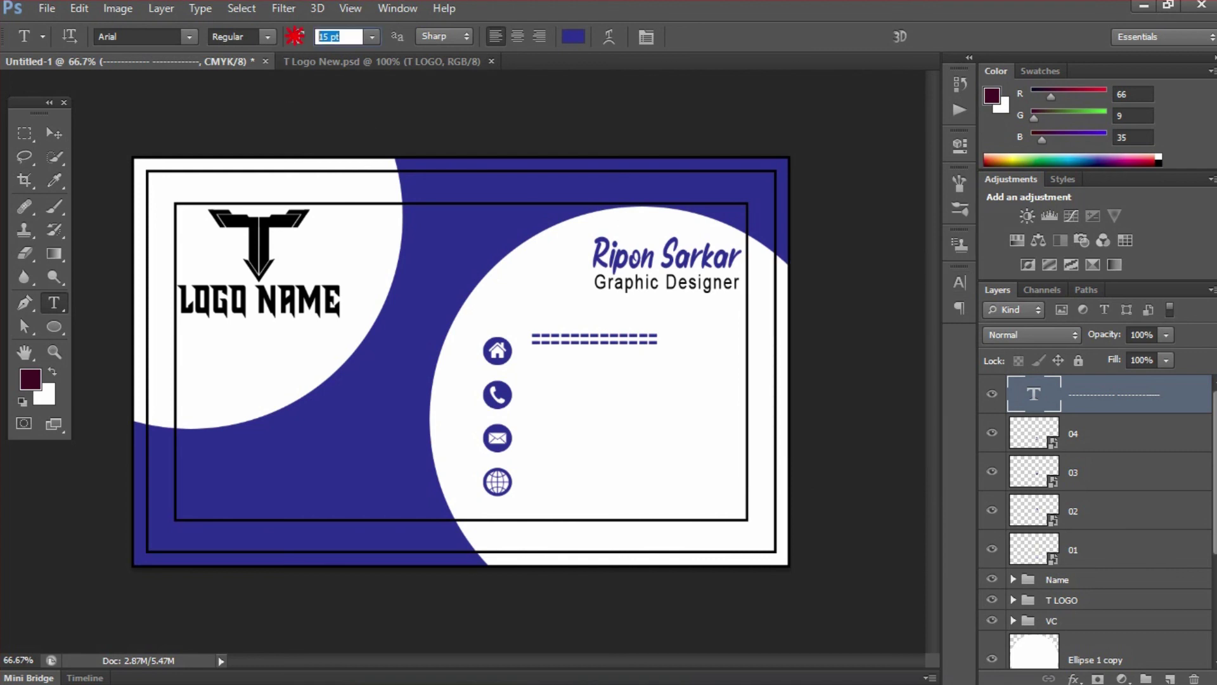
pyautogui.write('10')
pyautogui.press('Return')
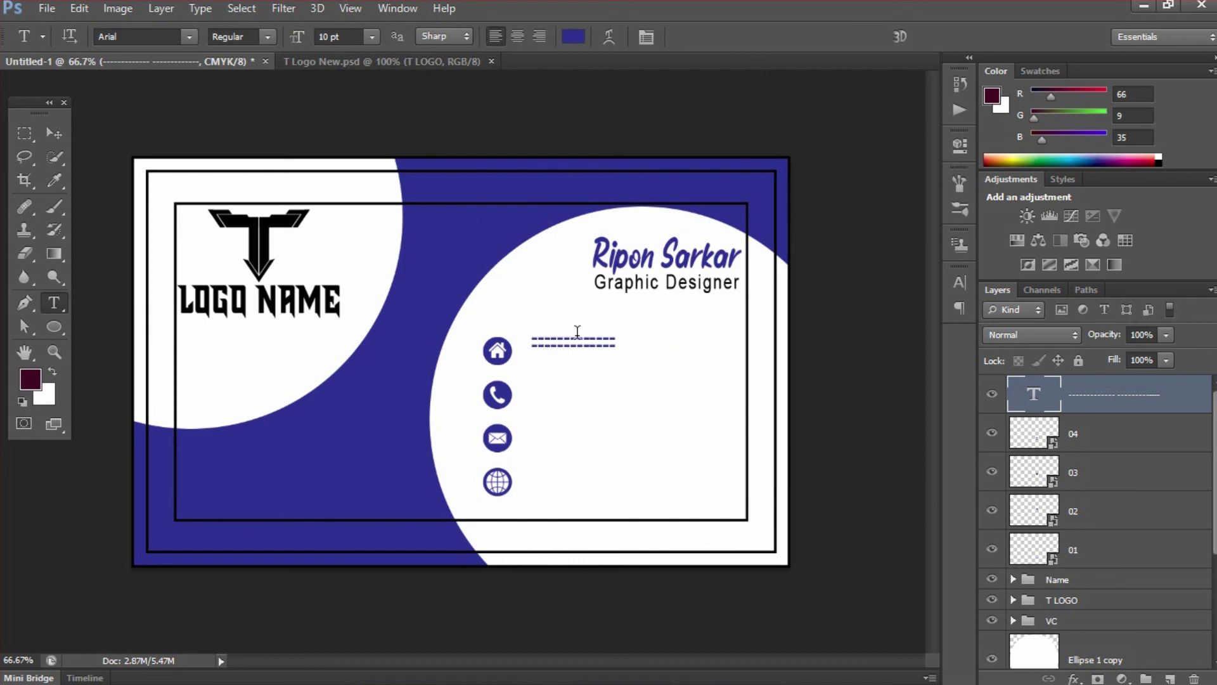
# - Add hyphens to both dash lines so they run to the same longer width
pyautogui.moveTo(502, 313); pyautogui.dragTo(536, 347)
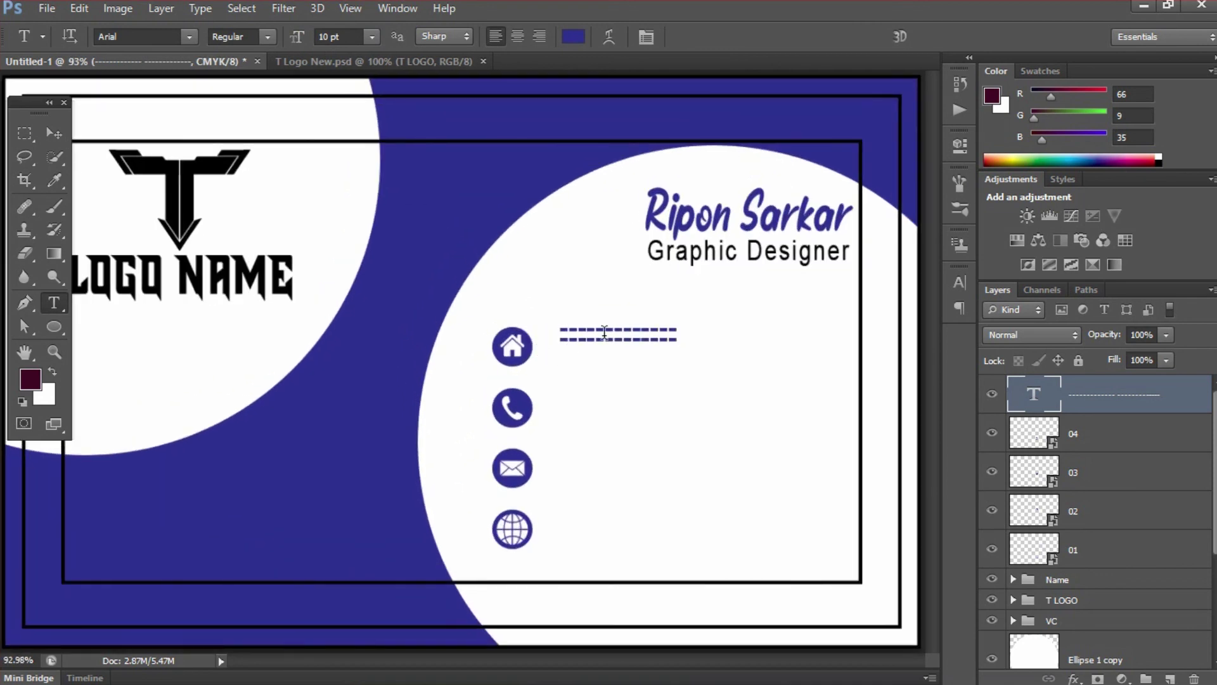
pyautogui.click(678, 327)
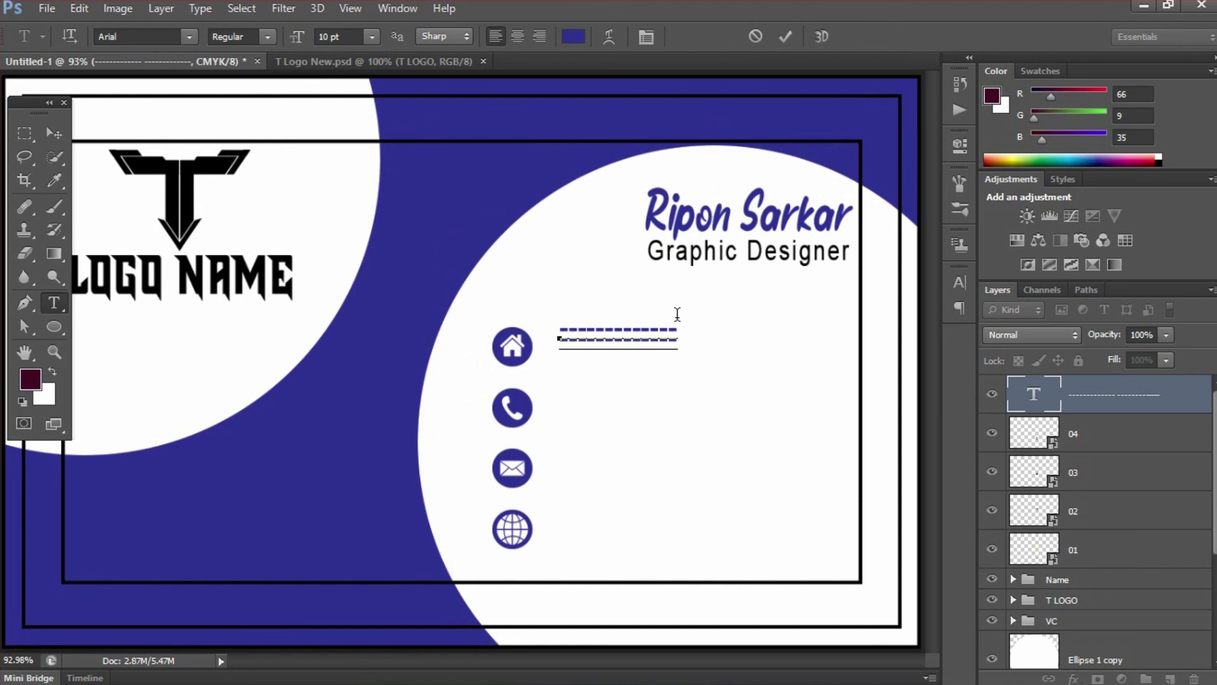
pyautogui.write('----------------')
pyautogui.click(688, 319)
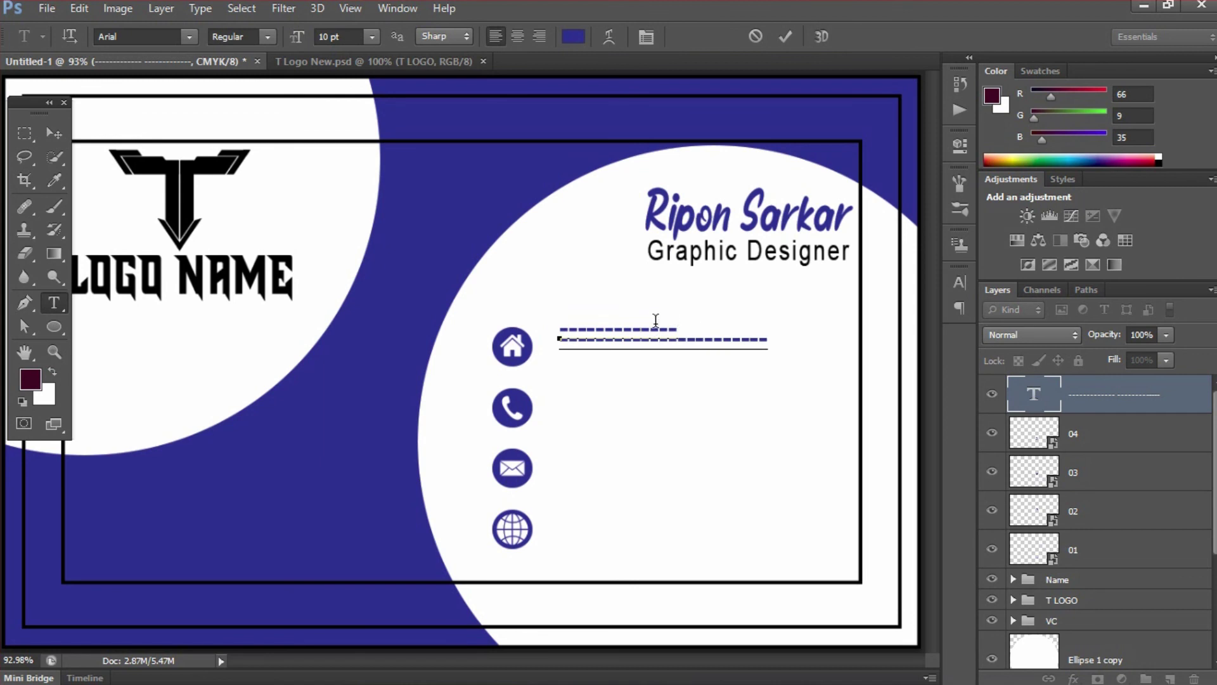
pyautogui.click(702, 311)
pyautogui.write('--------------')
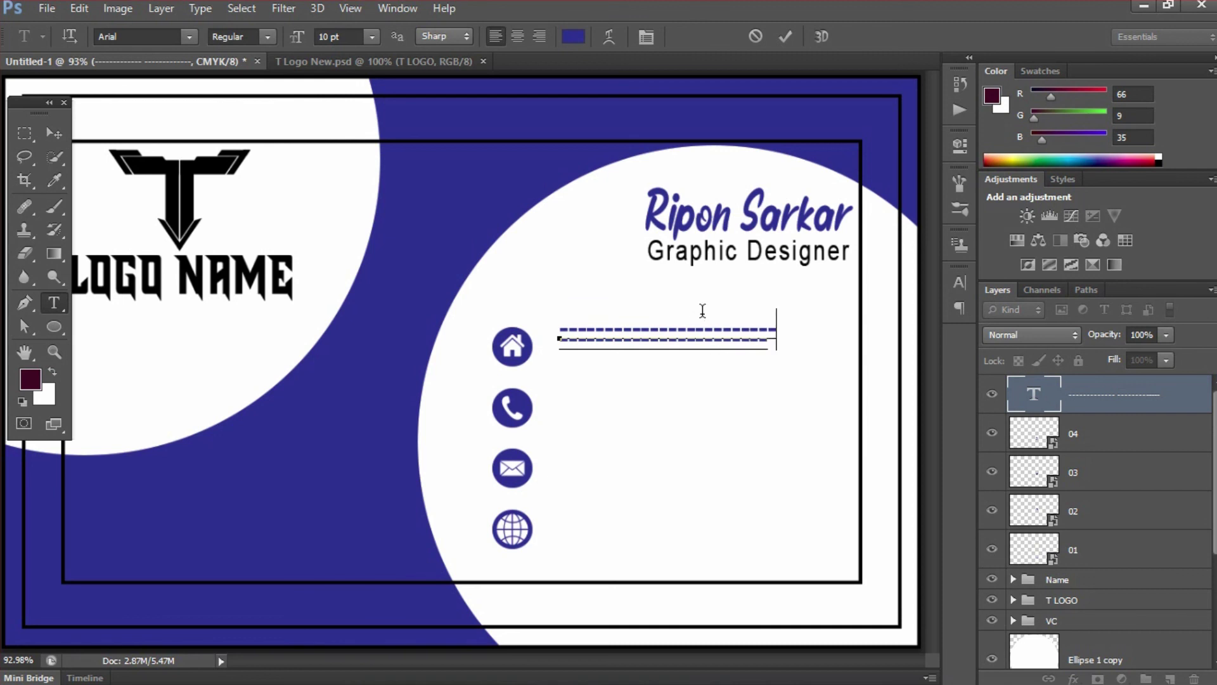
pyautogui.press('BackSpace')
pyautogui.click(785, 36)
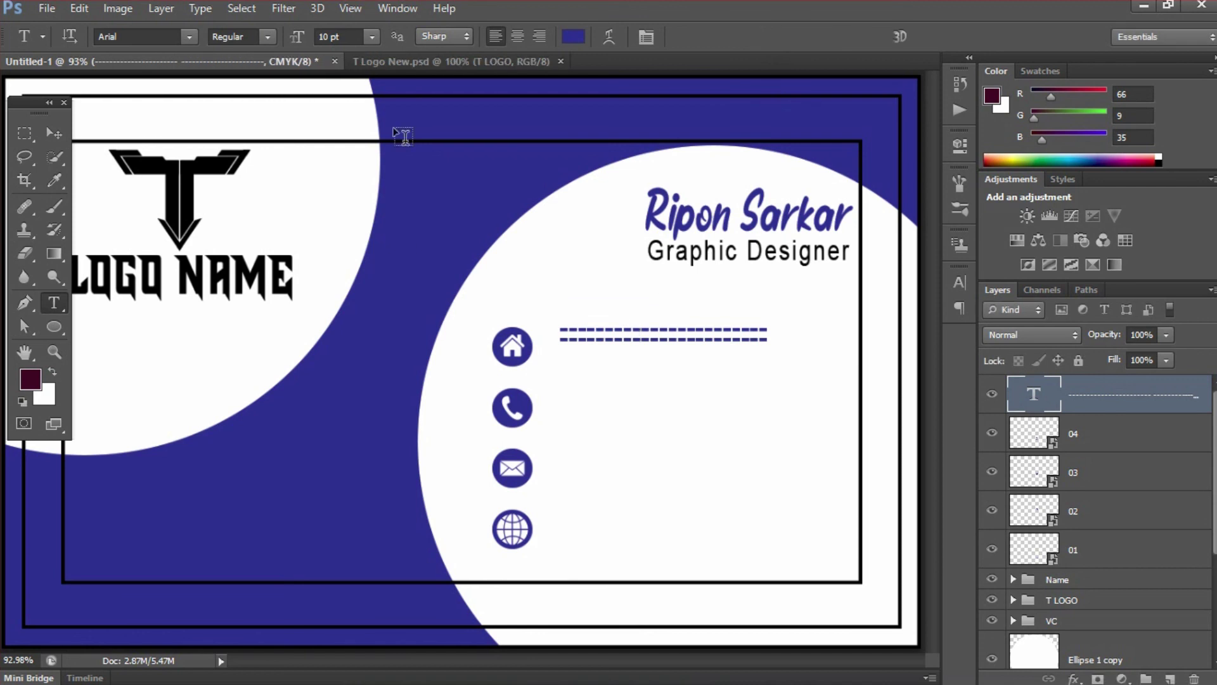
pyautogui.click(573, 39)
# - Make the dashes black (000000) and nudge them down level with the home icon
pyautogui.moveTo(698, 395); pyautogui.dragTo(651, 465)
pyautogui.click(1047, 211)
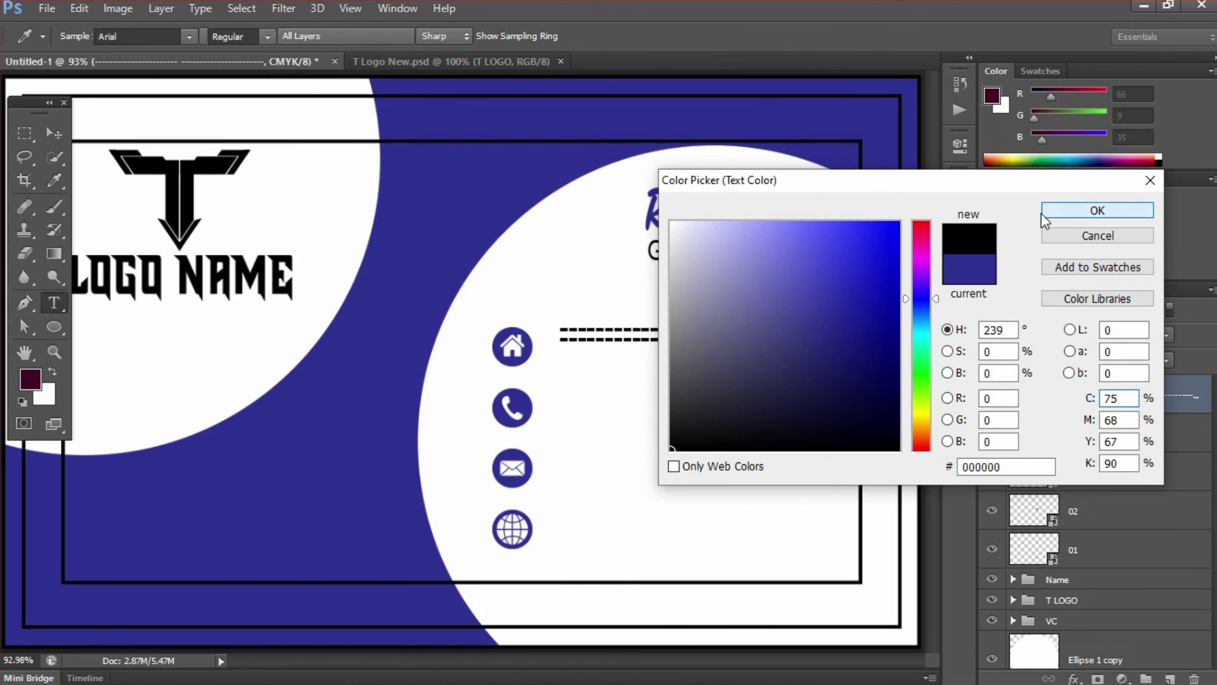
pyautogui.press('v')
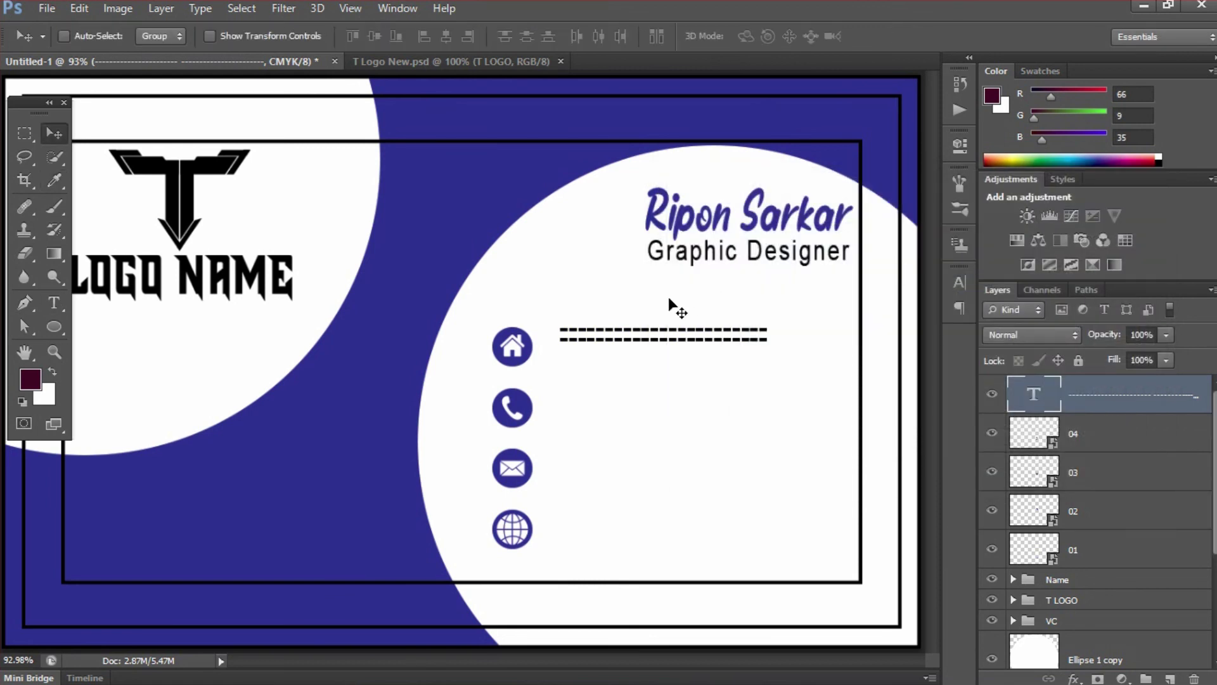
pyautogui.moveTo(636, 334); pyautogui.dragTo(636, 341)
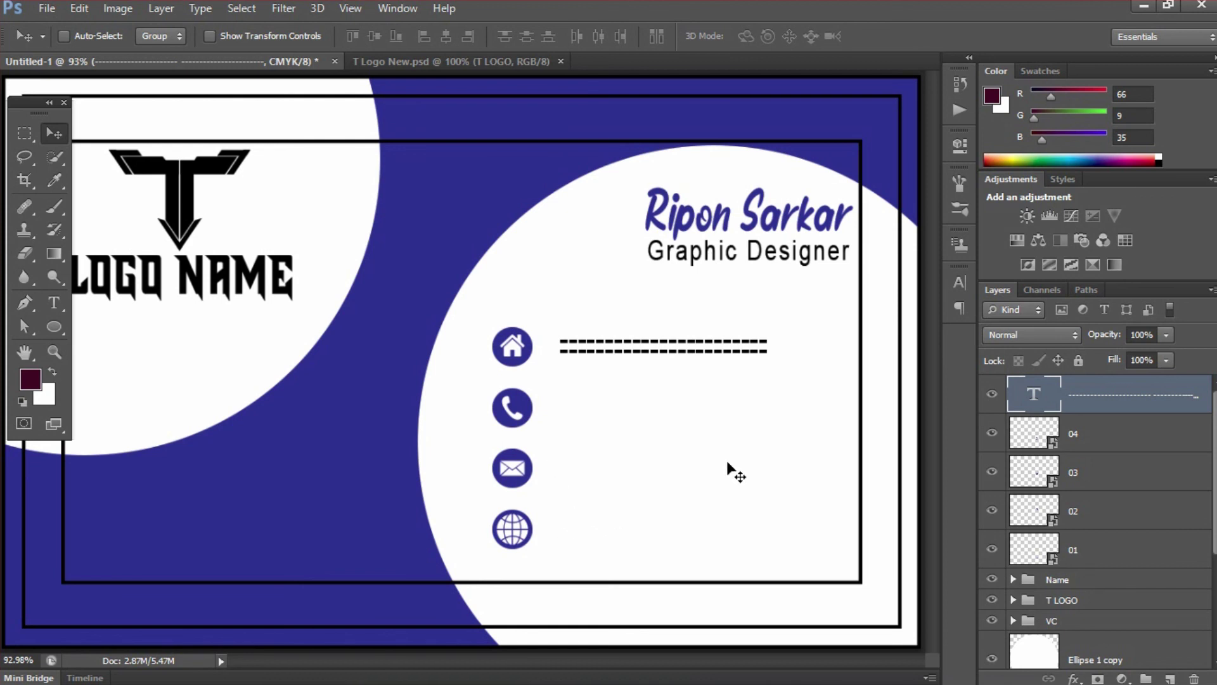
# - Duplicate the dash text into four copies and distribute them beside home, phone, envelope and globe
pyautogui.hotkey('ctrl', 'j')
pyautogui.hotkey('ctrl', 'j')
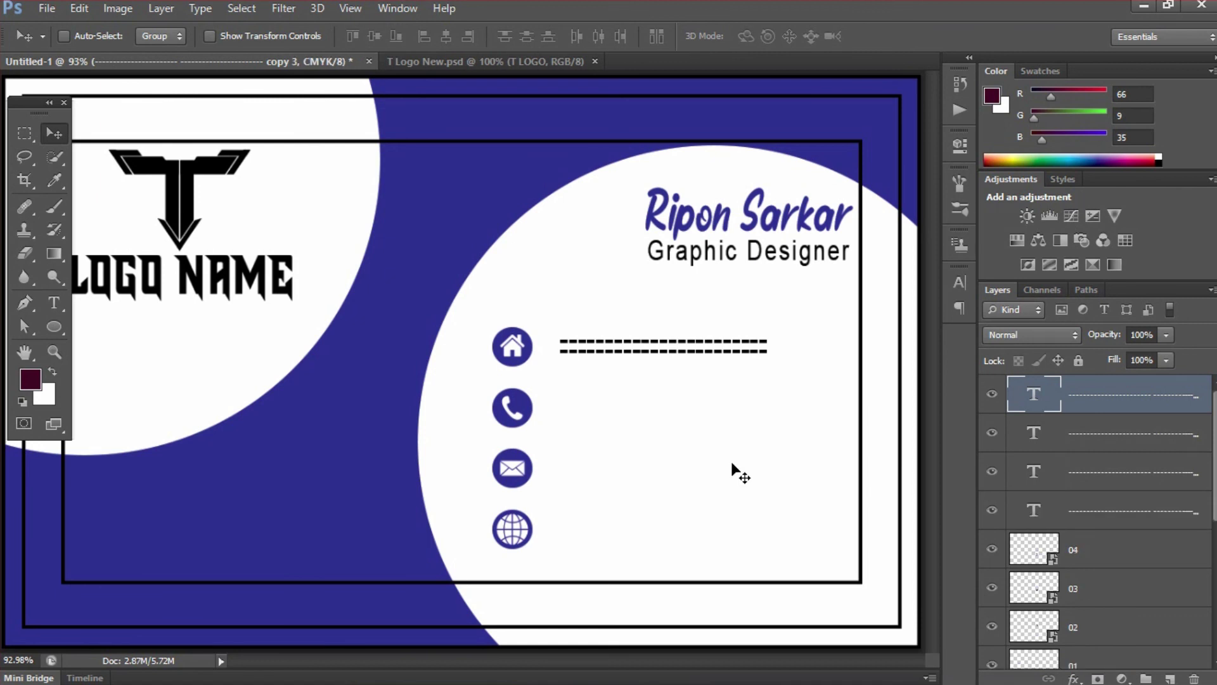
pyautogui.moveTo(697, 361); pyautogui.dragTo(686, 528)
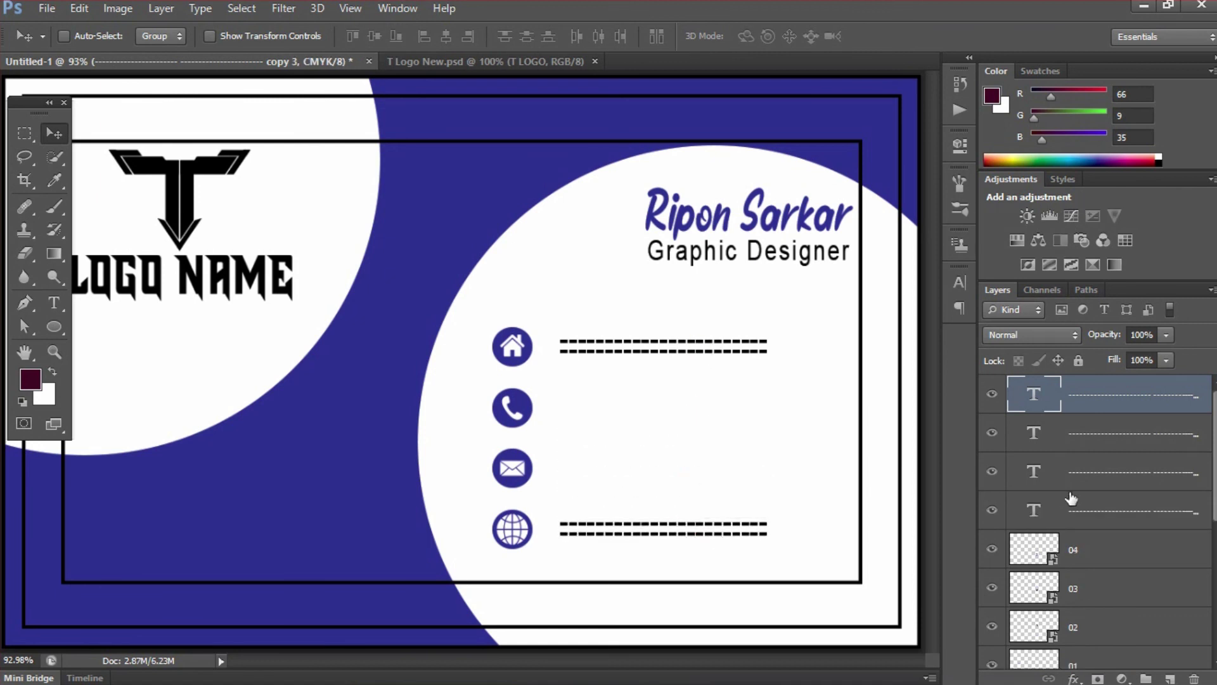
pyautogui.keyDown('shift'); pyautogui.click(1089, 508); pyautogui.keyUp('shift')
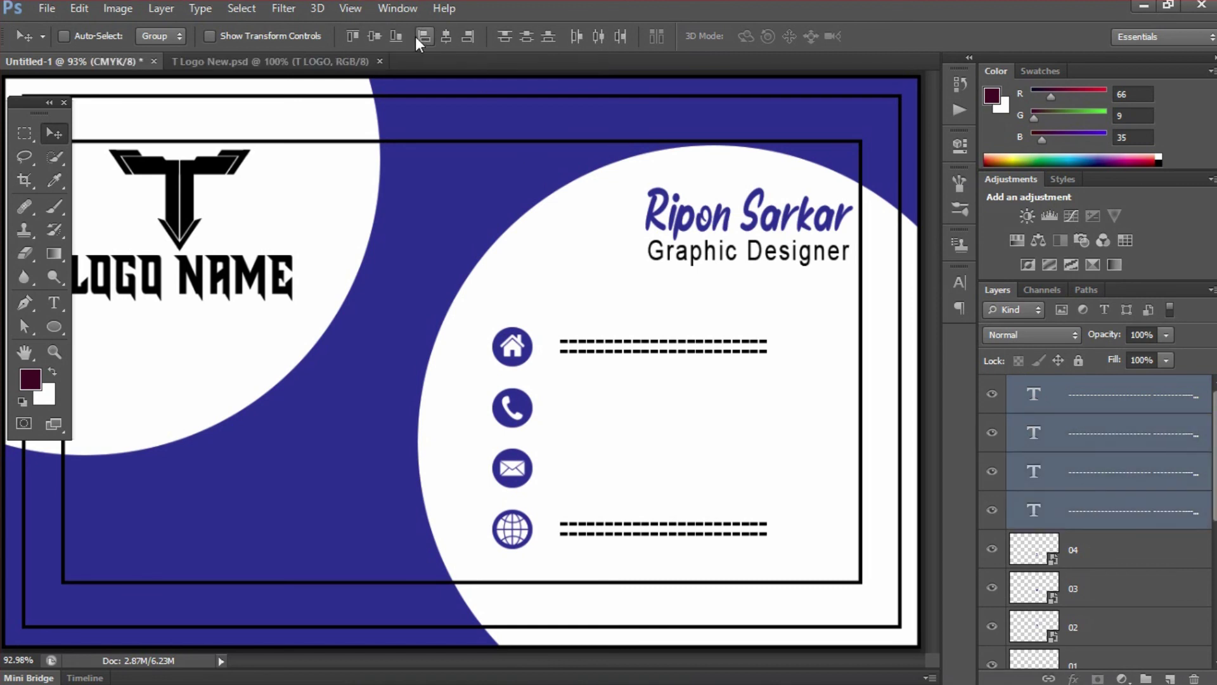
pyautogui.click(526, 38)
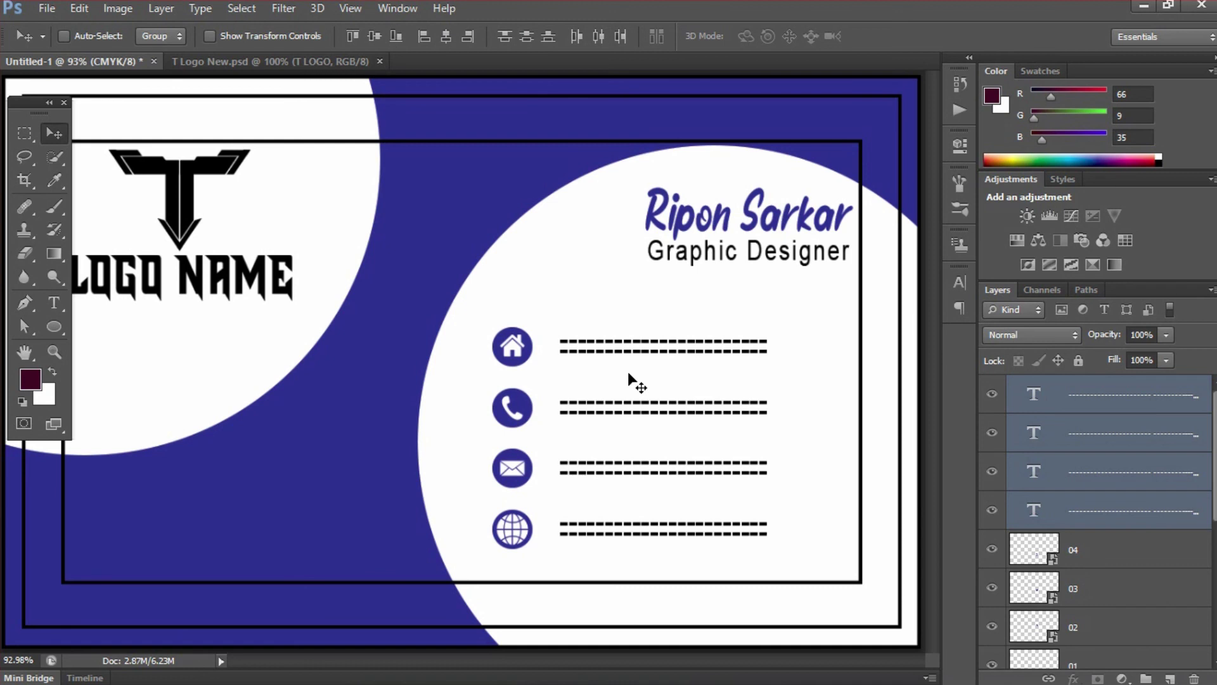
pyautogui.hotkey('ctrl', '-')
pyautogui.hotkey('ctrl', '-')
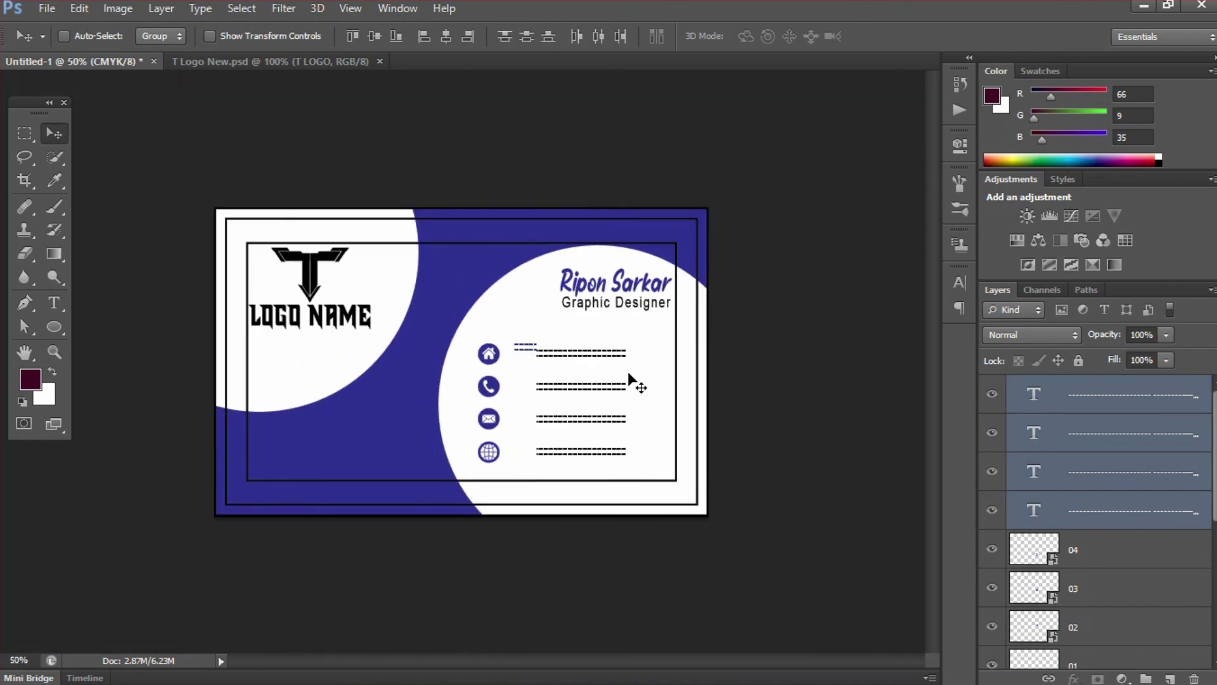